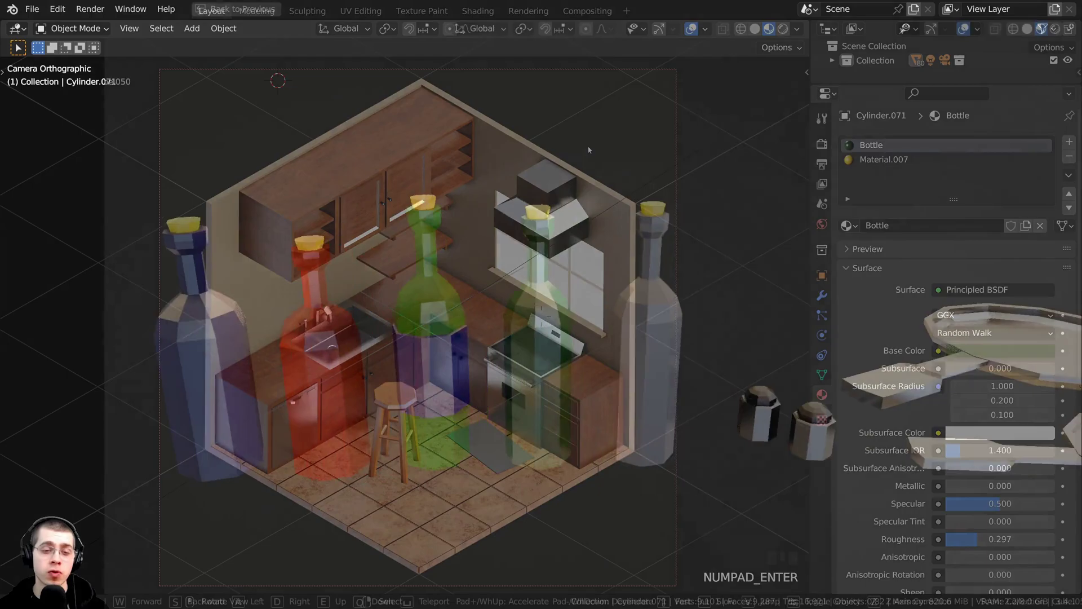
# Step: Fly along the row of low-poly kitchen props to look over each model from the plates to the microwave
pyautogui.press('d')
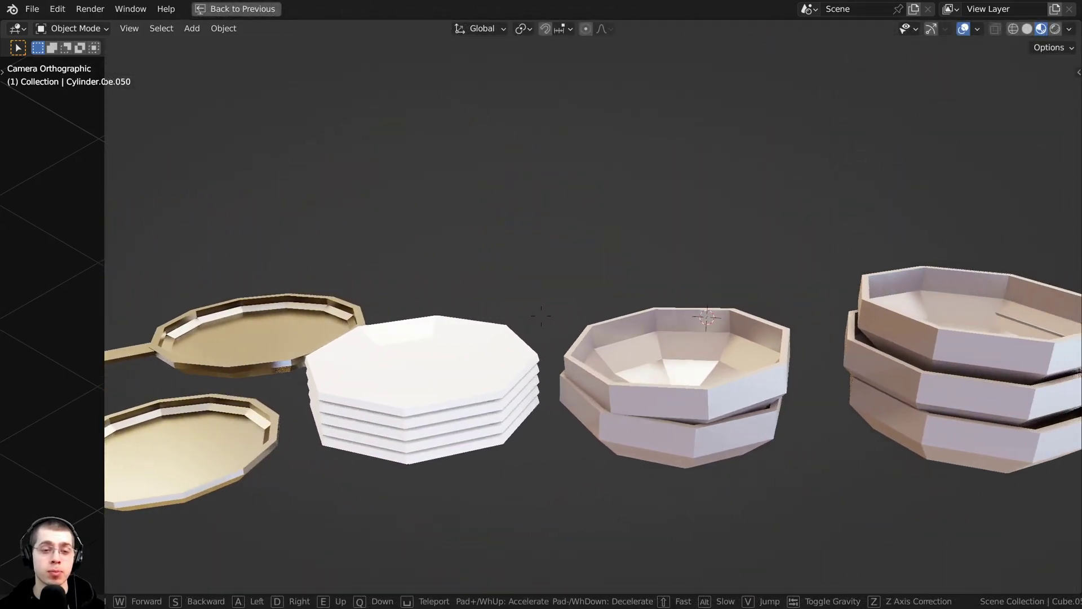
pyautogui.press('d')
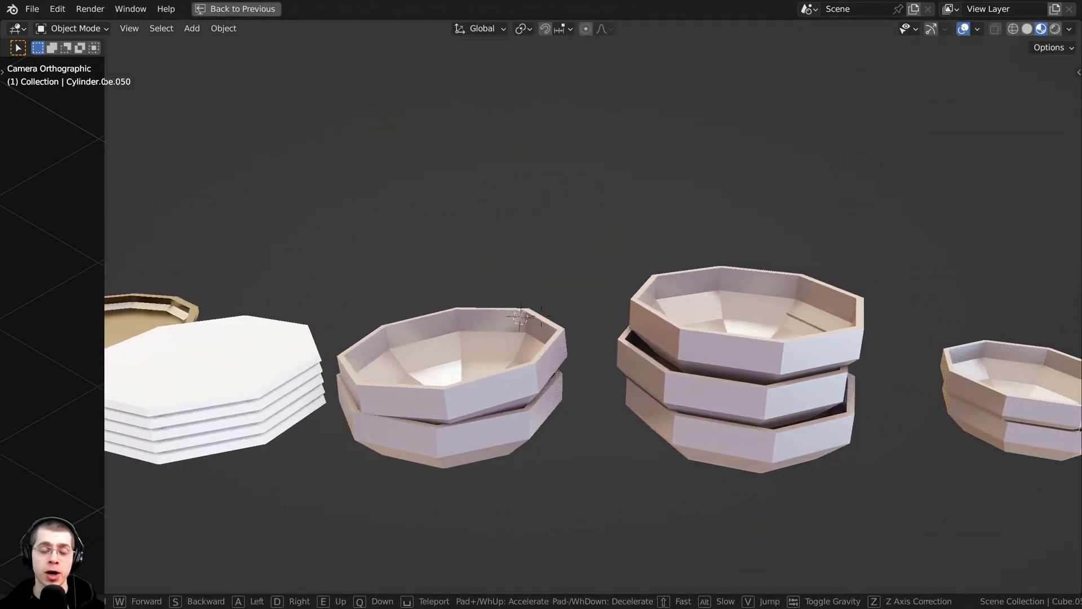
pyautogui.press('d')
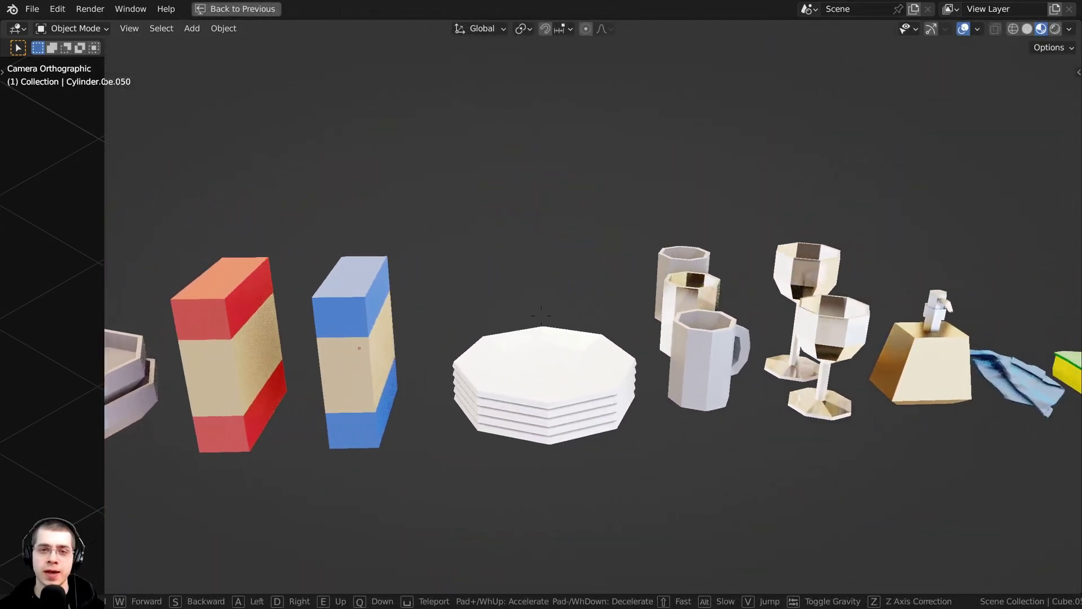
pyautogui.press('d')
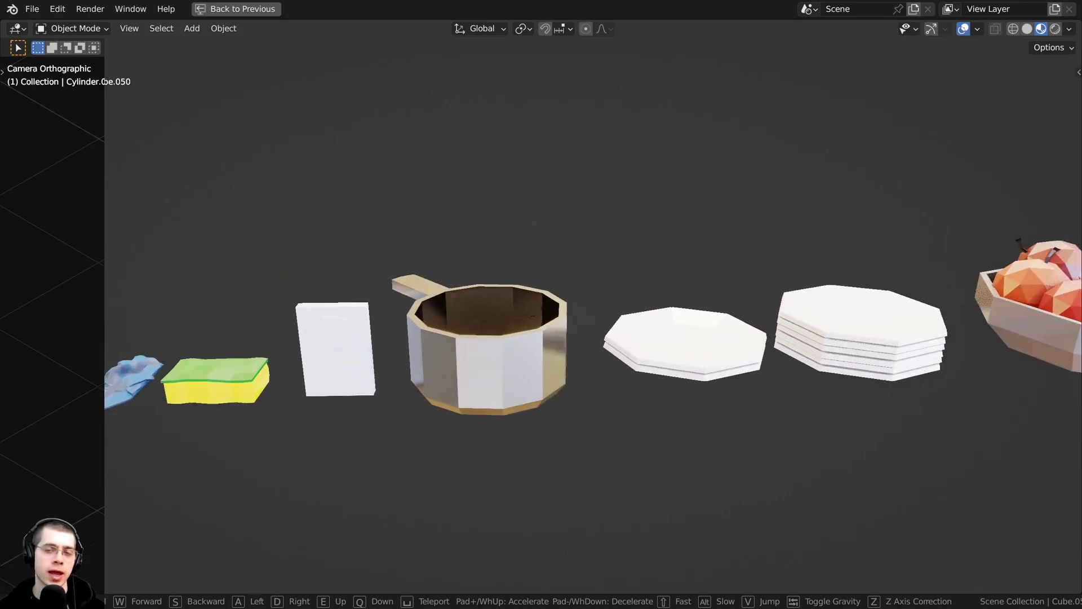
pyautogui.press('d')
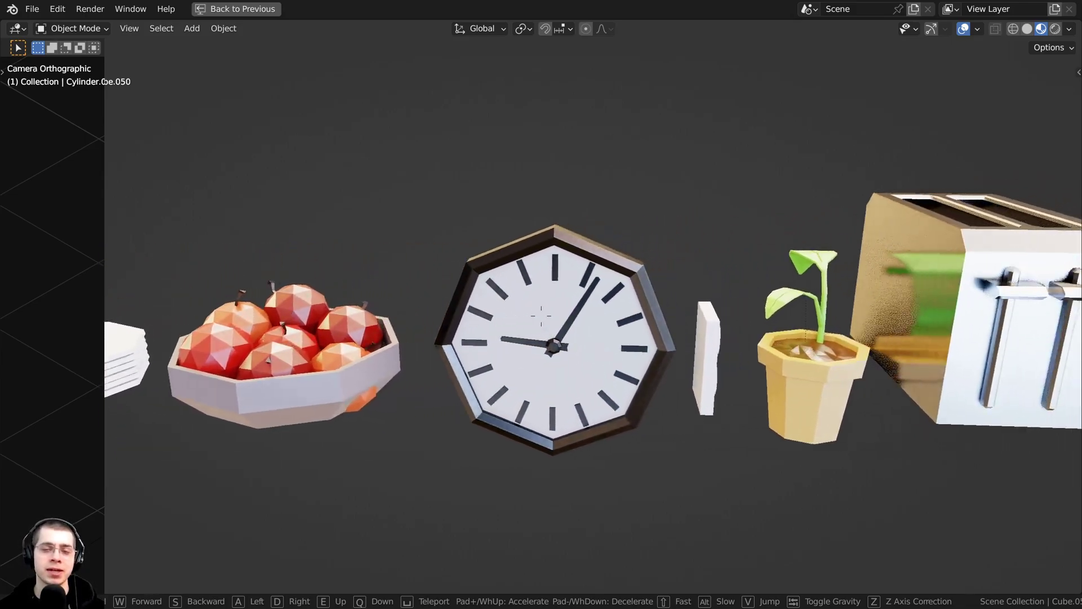
pyautogui.press('d')
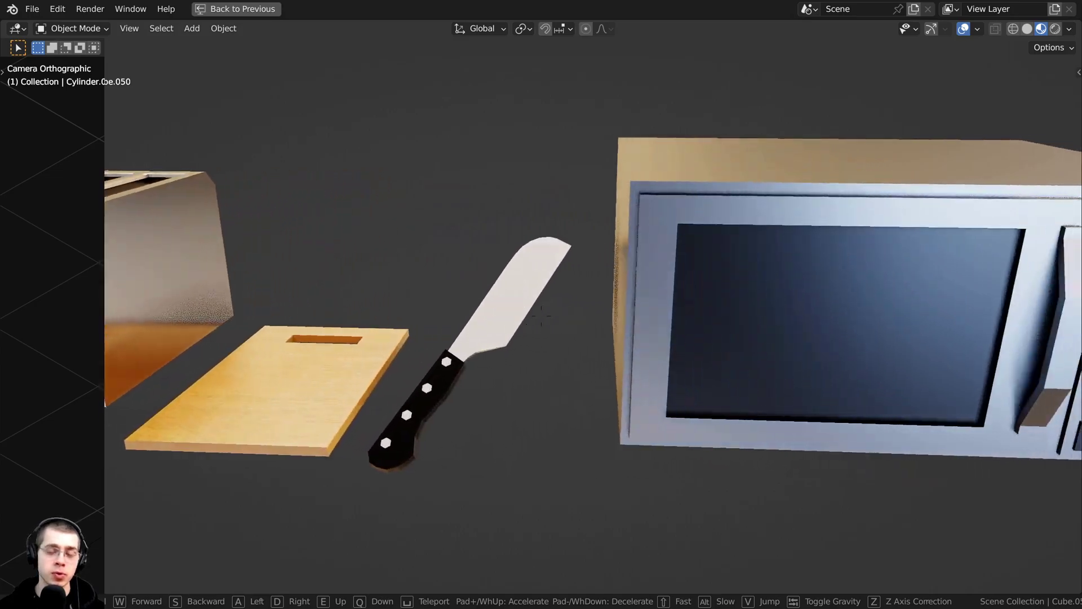
pyautogui.press('d')
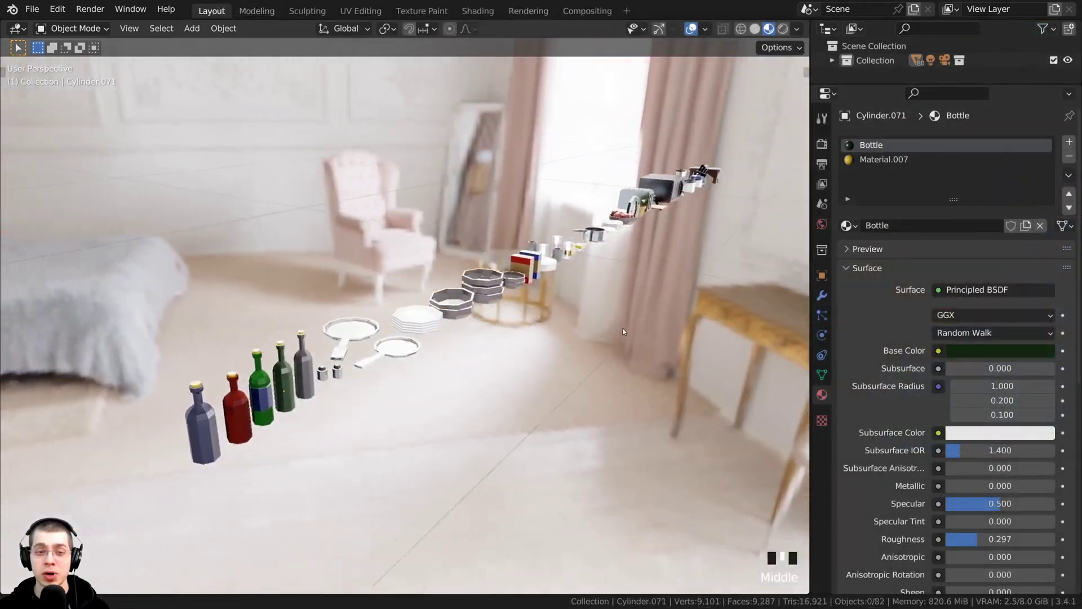
# Step: Examine the complete row of kitchen props in perspective, ending with a close view of the bottles
pyautogui.moveTo(623, 330); pyautogui.dragTo(637, 197, button='middle')
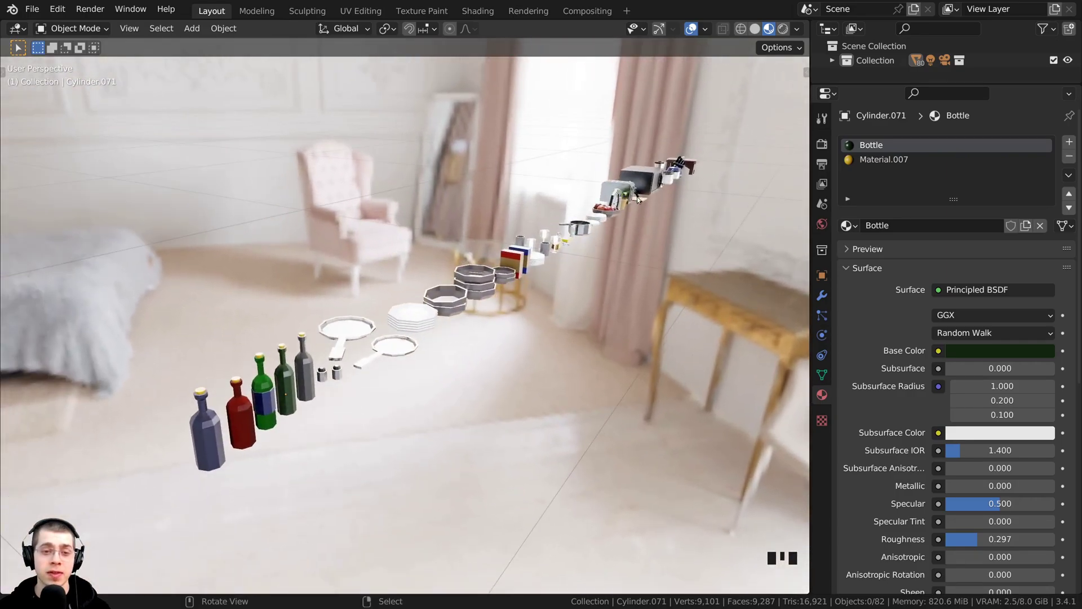
pyautogui.keyDown('shift'); pyautogui.moveTo(476, 349); pyautogui.dragTo(632, 235, button='middle'); pyautogui.keyUp('shift')
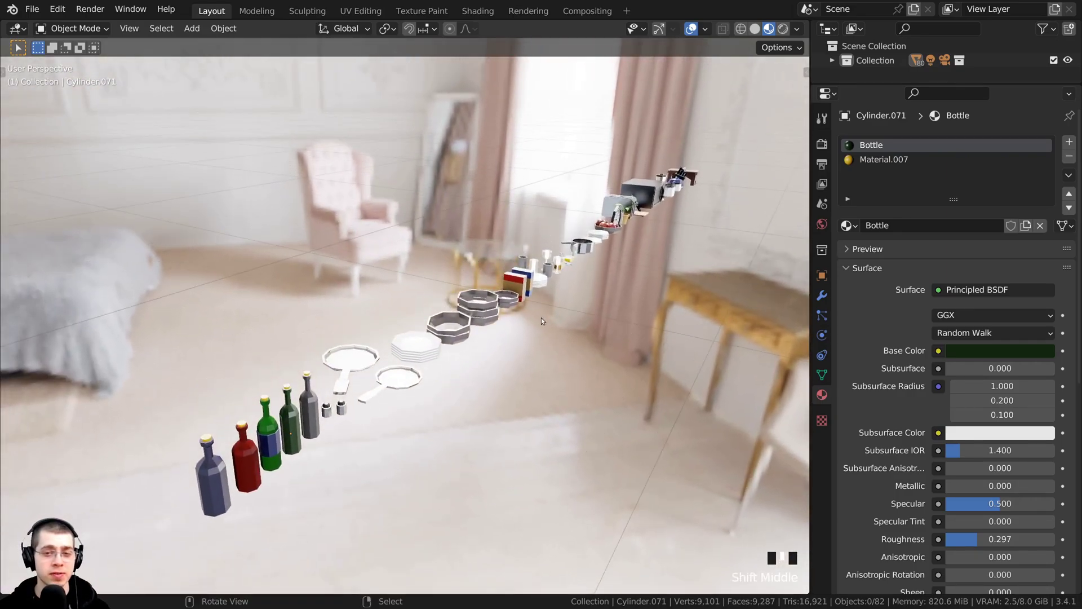
pyautogui.scroll(3, 378, 397)
pyautogui.press('a')
pyautogui.press('a')
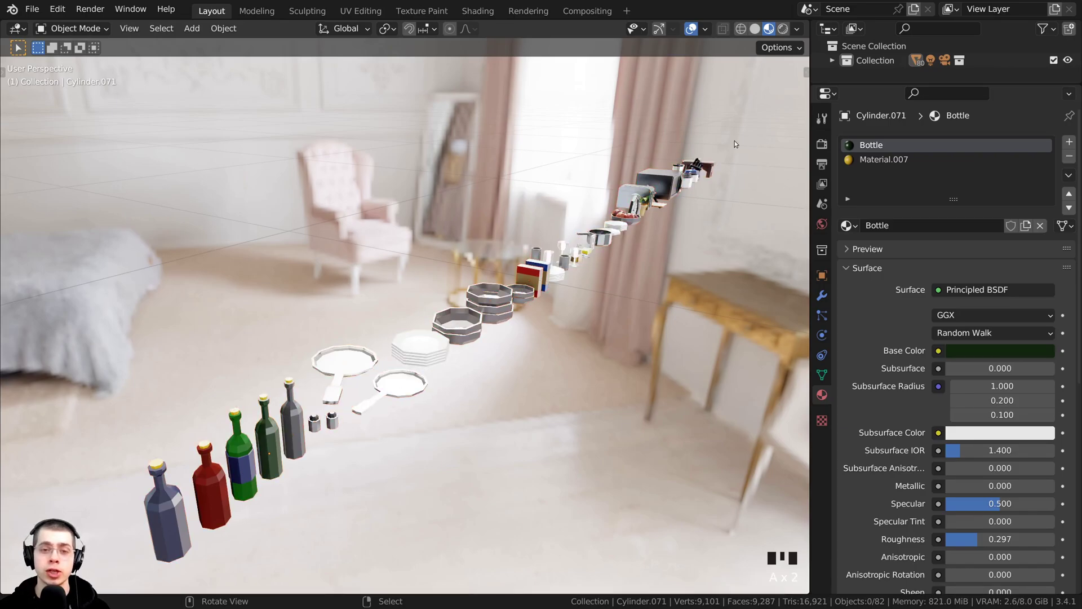
pyautogui.scroll(-2, 542, 387)
pyautogui.moveTo(400, 383); pyautogui.dragTo(270, 379, button='middle')
pyautogui.keyDown('shift'); pyautogui.moveTo(442, 352); pyautogui.dragTo(414, 324, button='middle'); pyautogui.keyUp('shift')
pyautogui.moveTo(403, 303); pyautogui.dragTo(378, 335, button='middle')
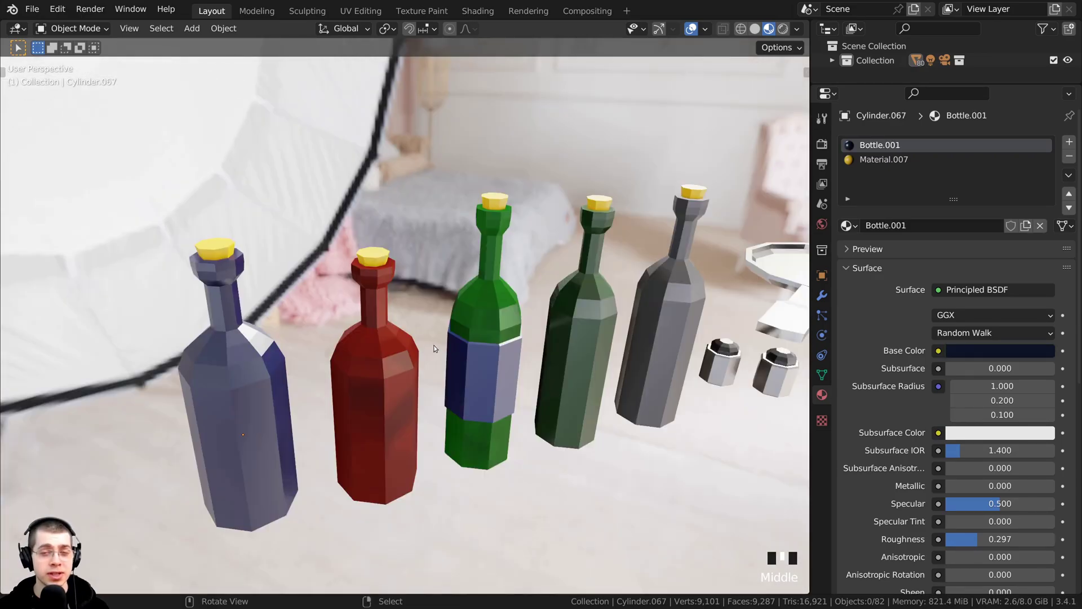
# Step: Select all five bottles at the start of the row to examine them as a group
pyautogui.keyDown('shift'); pyautogui.moveTo(435, 348); pyautogui.dragTo(419, 339, button='middle'); pyautogui.keyUp('shift')
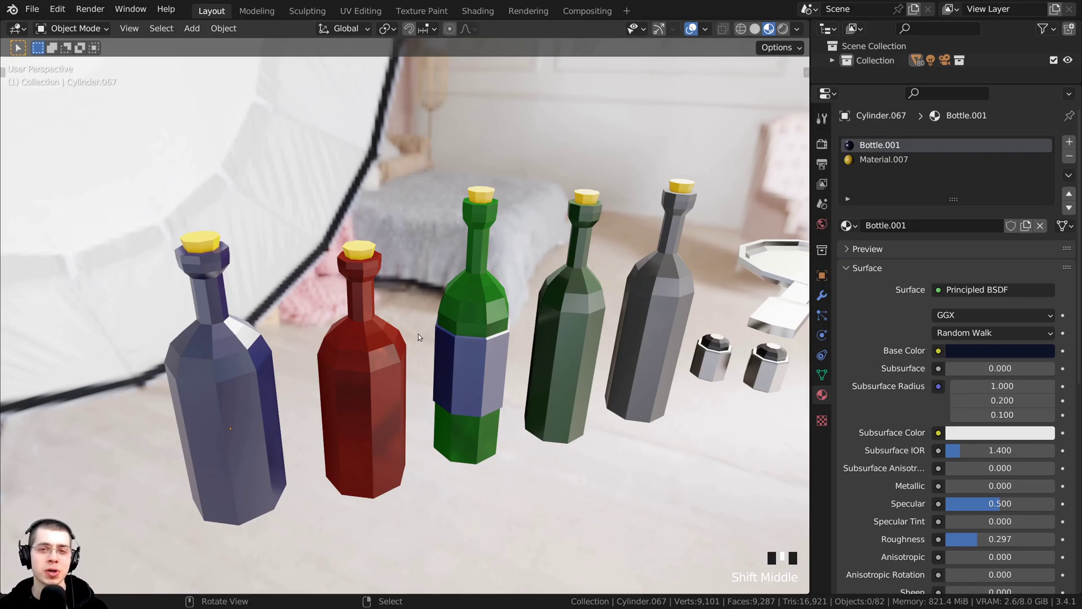
pyautogui.moveTo(488, 333); pyautogui.dragTo(467, 312, button='middle')
pyautogui.moveTo(160, 134); pyautogui.dragTo(636, 353)
pyautogui.moveTo(633, 351); pyautogui.dragTo(603, 353, button='middle')
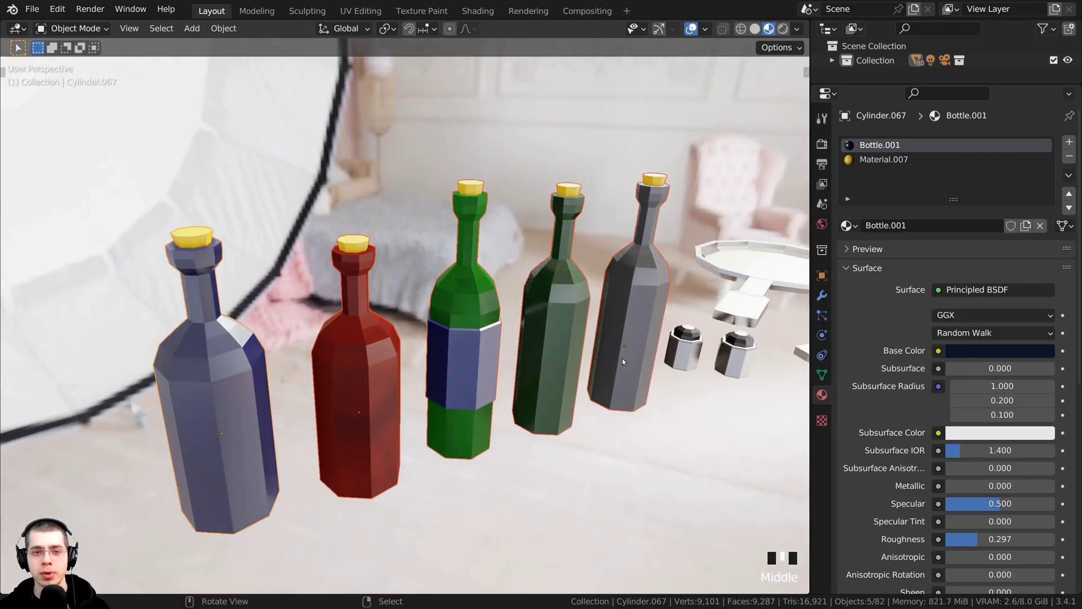
pyautogui.click(623, 354)
# Step: Inspect the blue bottle's mesh in Edit Mode, checking its cork, neck and body, and return to Object Mode
pyautogui.click(193, 349)
pyautogui.scroll(2, 342, 343)
pyautogui.scroll(1, 343, 343)
pyautogui.press('Tab')
pyautogui.moveTo(343, 343); pyautogui.dragTo(433, 174, button='middle')
pyautogui.hotkey('alt', 'a')
pyautogui.moveTo(414, 383); pyautogui.dragTo(380, 260, button='middle')
pyautogui.keyDown('alt'); pyautogui.rightClick(394, 297); pyautogui.keyUp('alt')
pyautogui.scroll(2, 381, 260)
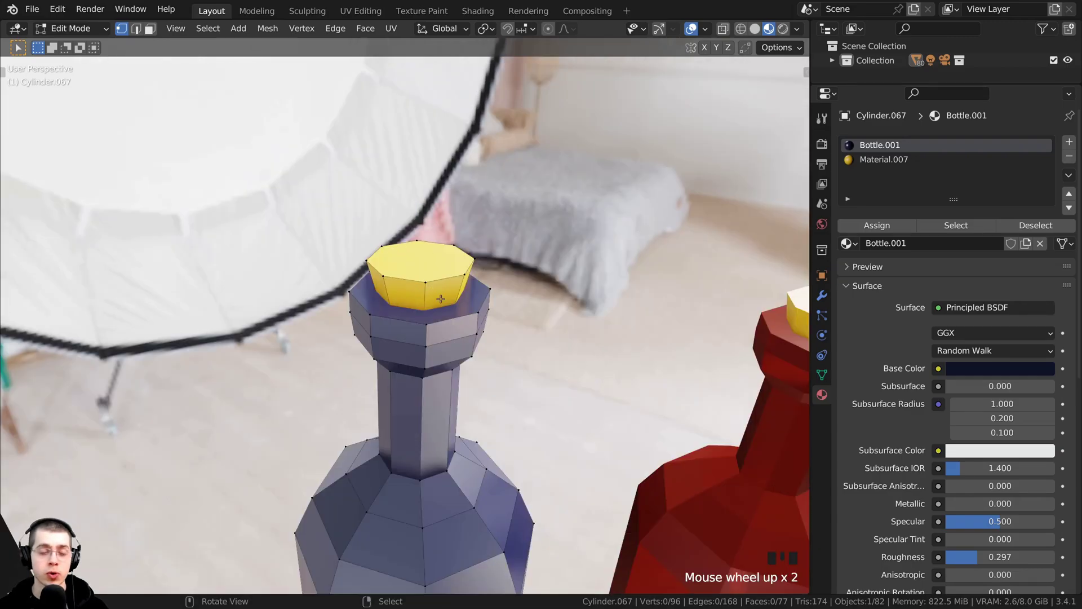
pyautogui.moveTo(352, 301); pyautogui.dragTo(384, 273, button='middle')
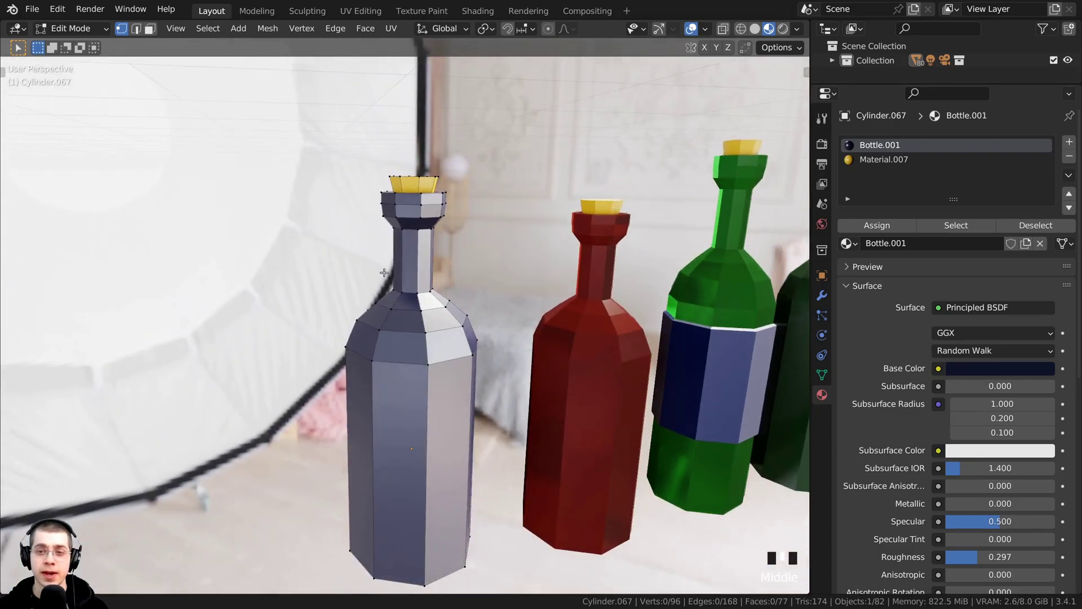
pyautogui.moveTo(410, 203); pyautogui.dragTo(390, 241, button='middle')
pyautogui.scroll(2, 445, 262)
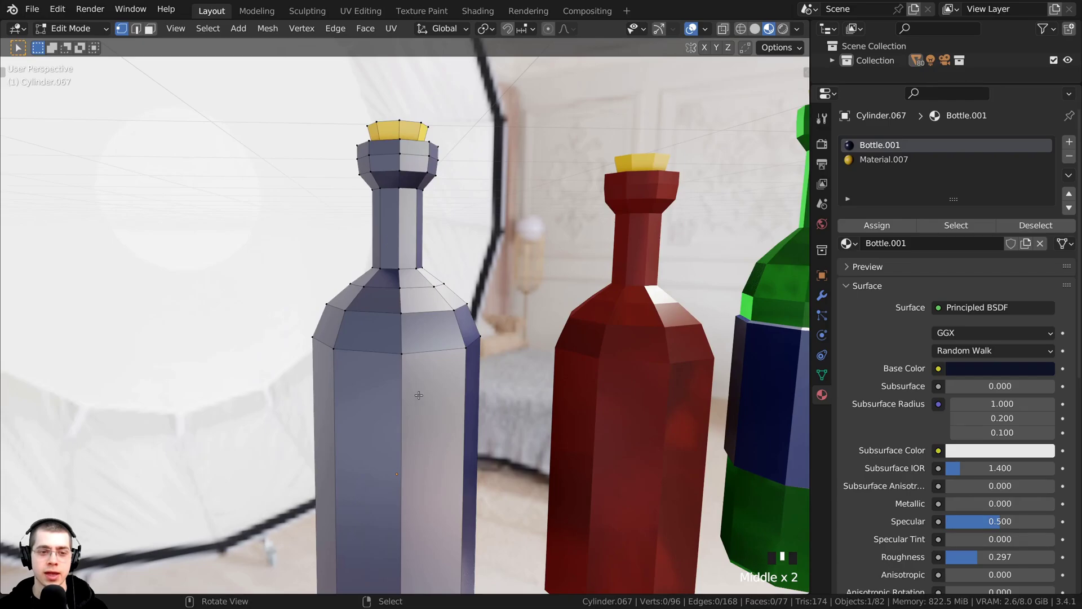
pyautogui.scroll(-2, 418, 395)
pyautogui.keyDown('shift'); pyautogui.moveTo(419, 395); pyautogui.dragTo(310, 344, button='middle'); pyautogui.keyUp('shift')
pyautogui.press('Tab')
# Step: Select the red, labelled green, dark green and grey bottles in turn to examine their shapes and materials
pyautogui.rightClick(436, 326)
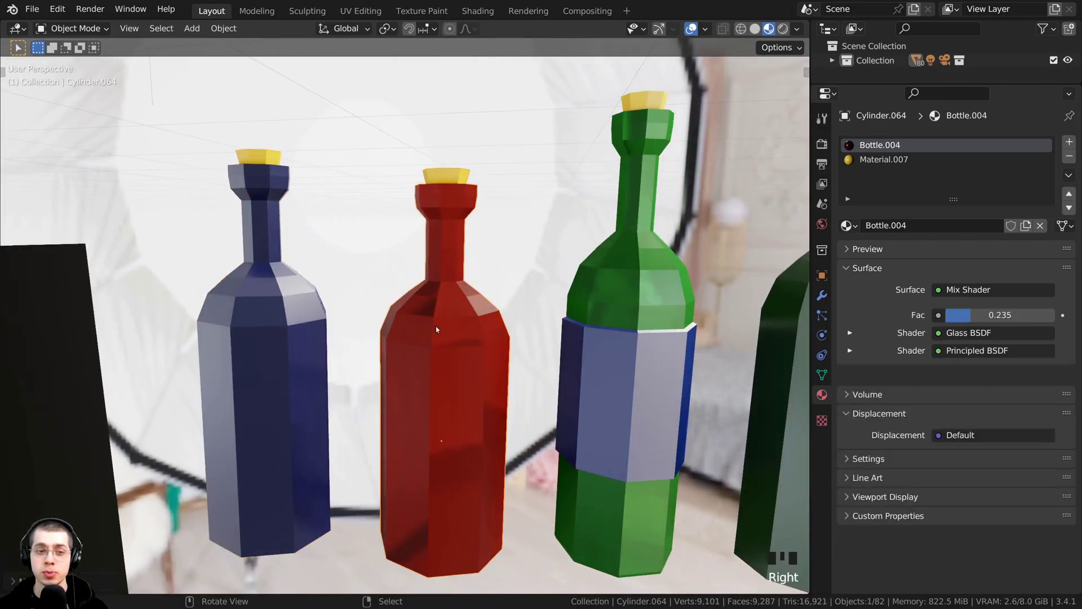
pyautogui.moveTo(436, 330); pyautogui.dragTo(407, 392, button='middle')
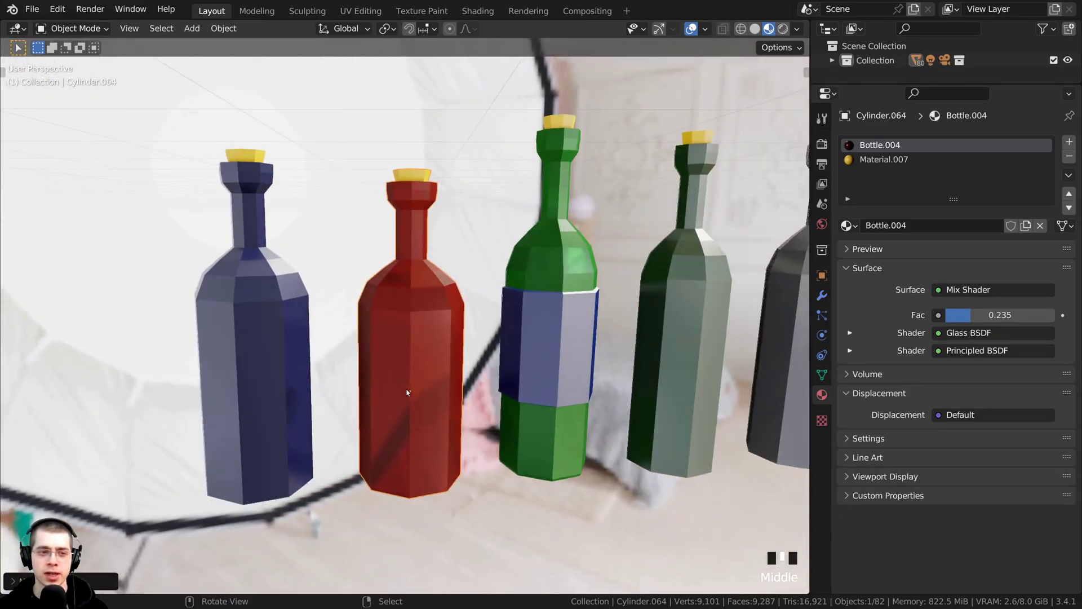
pyautogui.keyDown('shift'); pyautogui.moveTo(419, 218); pyautogui.dragTo(419, 203, button='middle'); pyautogui.keyUp('shift')
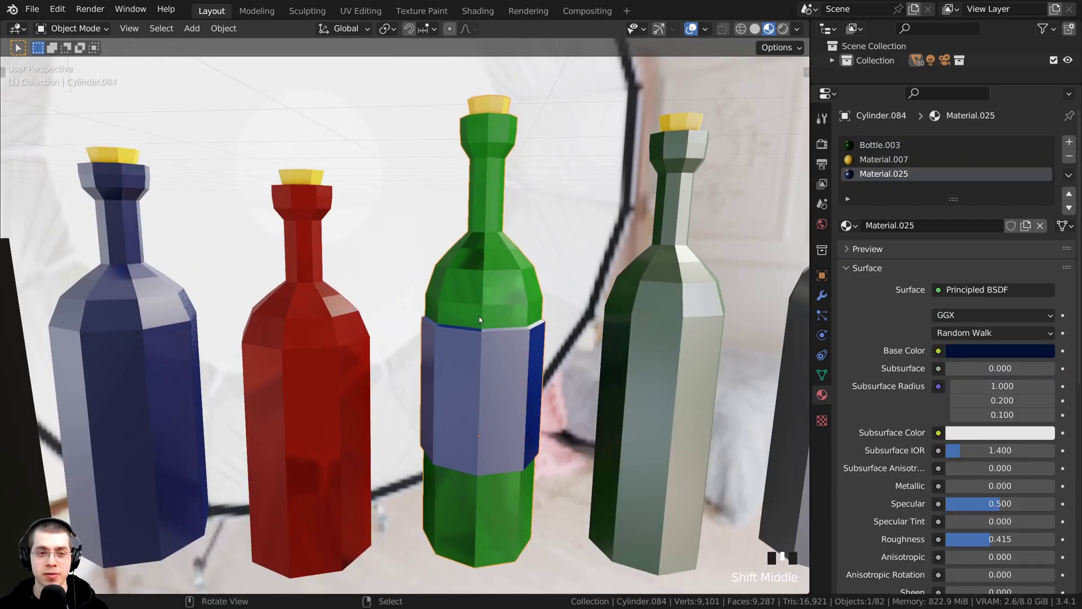
pyautogui.scroll(-2, 481, 353)
pyautogui.moveTo(485, 326); pyautogui.dragTo(429, 316, button='middle')
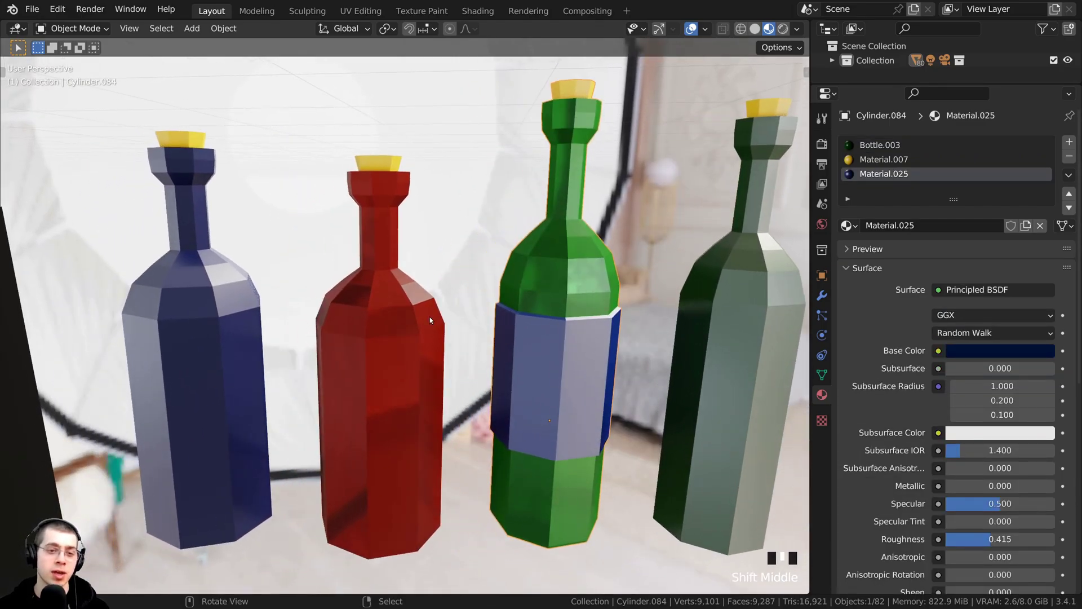
pyautogui.rightClick(393, 445)
pyautogui.keyDown('shift'); pyautogui.moveTo(612, 311); pyautogui.dragTo(374, 311, button='middle'); pyautogui.keyUp('shift')
pyautogui.rightClick(403, 319)
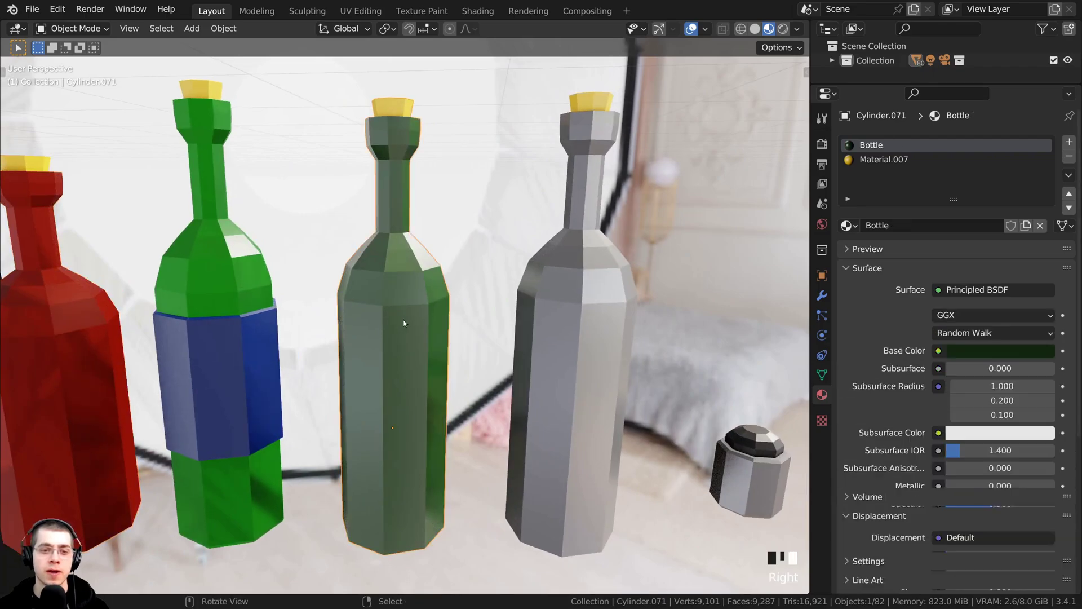
pyautogui.rightClick(567, 320)
pyautogui.scroll(-3, 567, 320)
pyautogui.moveTo(567, 320); pyautogui.dragTo(462, 355, button='middle')
pyautogui.scroll(2, 488, 338)
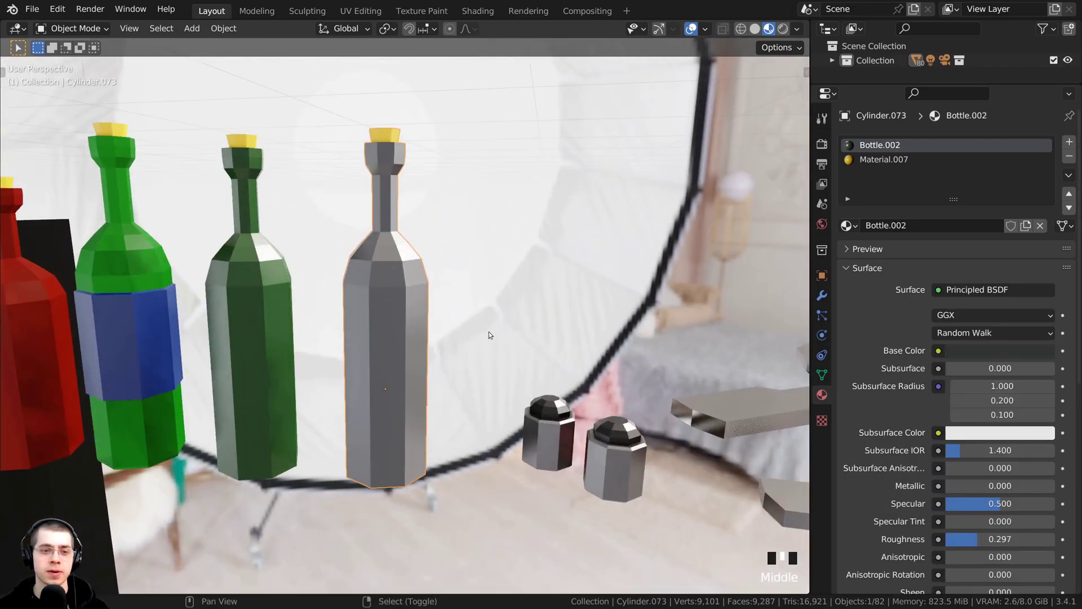
# Step: Select each of the two shakers and examine them from above and below
pyautogui.moveTo(502, 383); pyautogui.dragTo(449, 321, button='middle')
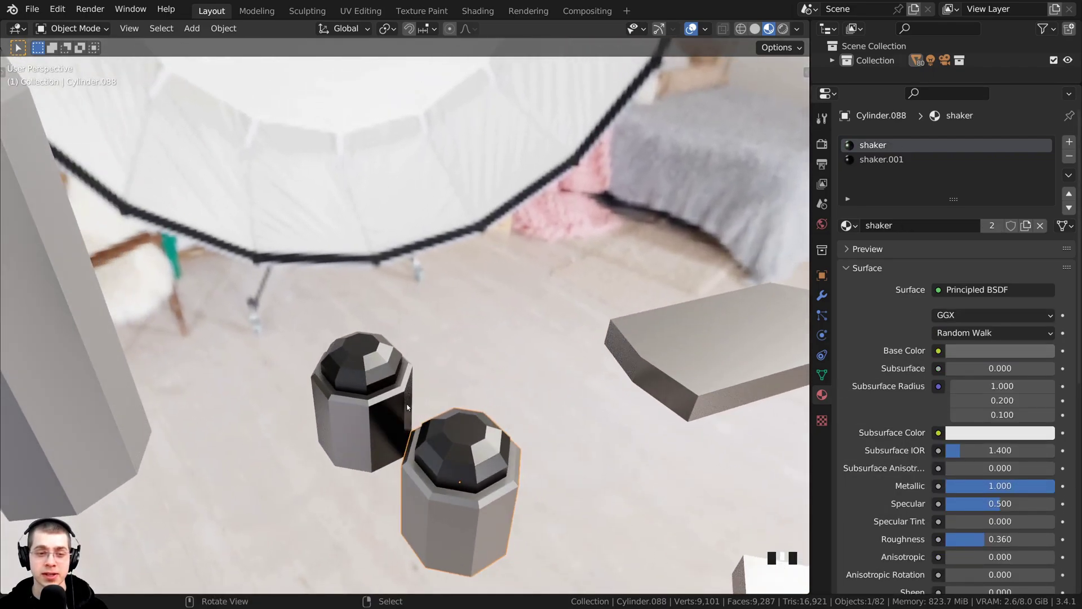
pyautogui.rightClick(408, 407)
pyautogui.keyDown('shift'); pyautogui.moveTo(492, 261); pyautogui.dragTo(495, 296, button='middle'); pyautogui.keyUp('shift')
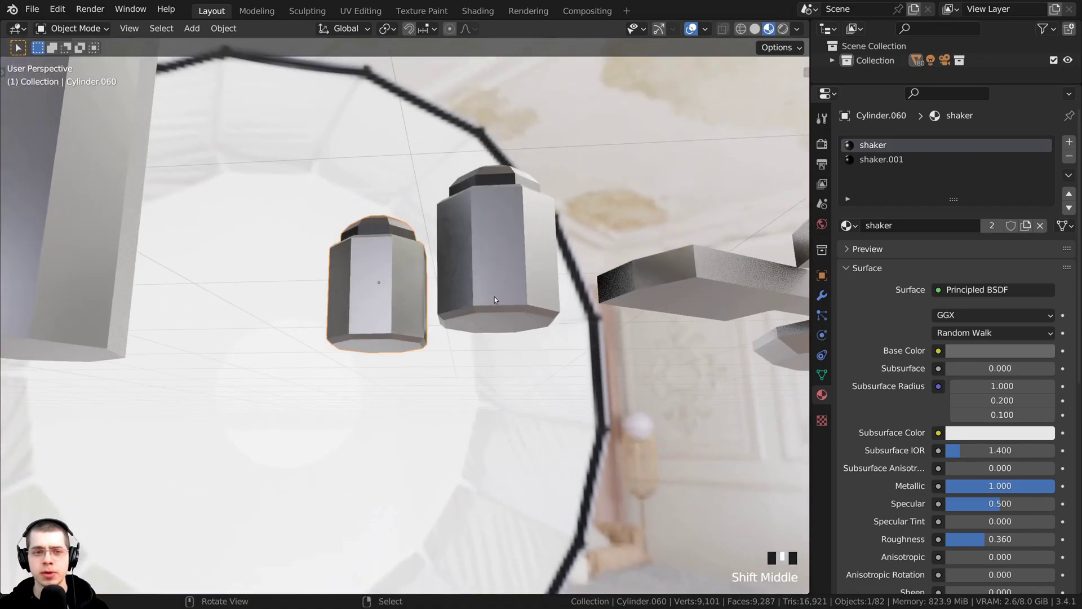
pyautogui.rightClick(505, 265)
pyautogui.moveTo(505, 265); pyautogui.dragTo(377, 392, button='middle')
pyautogui.keyDown('shift'); pyautogui.moveTo(378, 392); pyautogui.dragTo(365, 362, button='middle'); pyautogui.keyUp('shift')
# Step: Select a frying pan and examine its rim, handle and underside alongside the neighbouring pan
pyautogui.scroll(-3, 366, 363)
pyautogui.moveTo(537, 404); pyautogui.dragTo(516, 402, button='middle')
pyautogui.keyDown('shift'); pyautogui.moveTo(803, 389); pyautogui.dragTo(446, 379, button='middle'); pyautogui.keyUp('shift')
pyautogui.moveTo(445, 379); pyautogui.dragTo(404, 362, button='middle')
pyautogui.rightClick(404, 375)
pyautogui.keyDown('shift'); pyautogui.moveTo(404, 361); pyautogui.dragTo(364, 242, button='middle'); pyautogui.keyUp('shift')
pyautogui.moveTo(334, 289); pyautogui.dragTo(434, 371, button='middle')
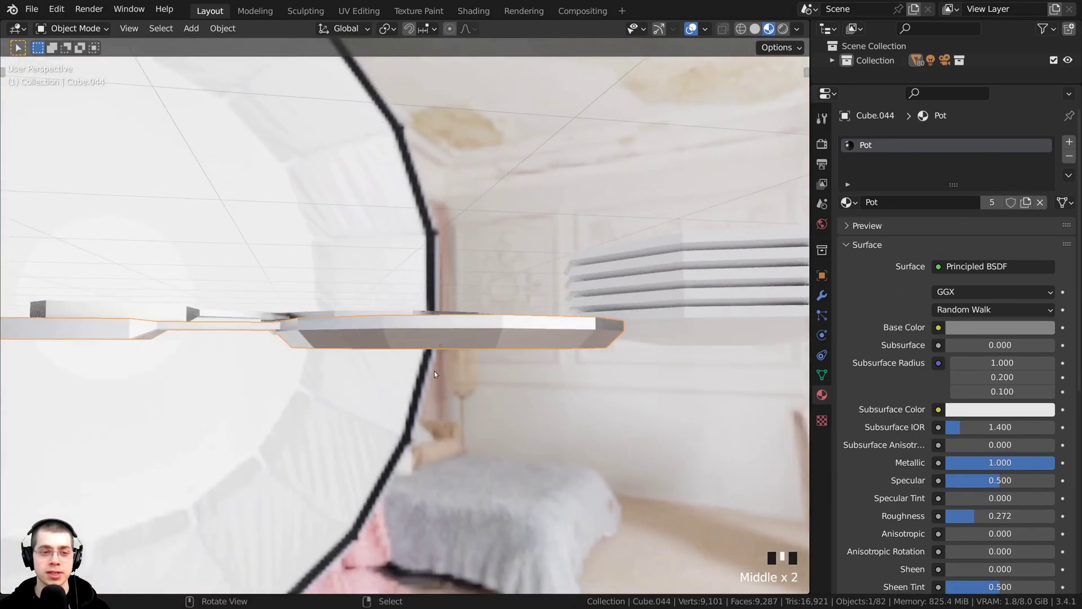
pyautogui.scroll(2, 648, 399)
pyautogui.keyDown('shift'); pyautogui.moveTo(648, 399); pyautogui.dragTo(692, 344, button='middle'); pyautogui.keyUp('shift')
pyautogui.moveTo(617, 369); pyautogui.dragTo(472, 381, button='middle')
pyautogui.moveTo(324, 364); pyautogui.dragTo(366, 348, button='middle')
# Step: Select the top plate of the plate stack and examine the stack from several angles
pyautogui.scroll(-2, 515, 346)
pyautogui.moveTo(699, 248); pyautogui.dragTo(659, 270, button='middle')
pyautogui.keyDown('shift'); pyautogui.moveTo(670, 269); pyautogui.dragTo(545, 314, button='middle'); pyautogui.keyUp('shift')
pyautogui.rightClick(544, 314)
pyautogui.rightClick(545, 313)
pyautogui.keyDown('shift'); pyautogui.moveTo(191, 353); pyautogui.dragTo(410, 397, button='middle'); pyautogui.keyUp('shift')
pyautogui.moveTo(319, 333)
pyautogui.mouseDown(button='middle')
pyautogui.moveTo(384, 403)
pyautogui.moveTo(316, 382)
pyautogui.moveTo(306, 290)
pyautogui.moveTo(340, 330)
pyautogui.mouseUp(button='middle')
pyautogui.scroll(2, 340, 331)
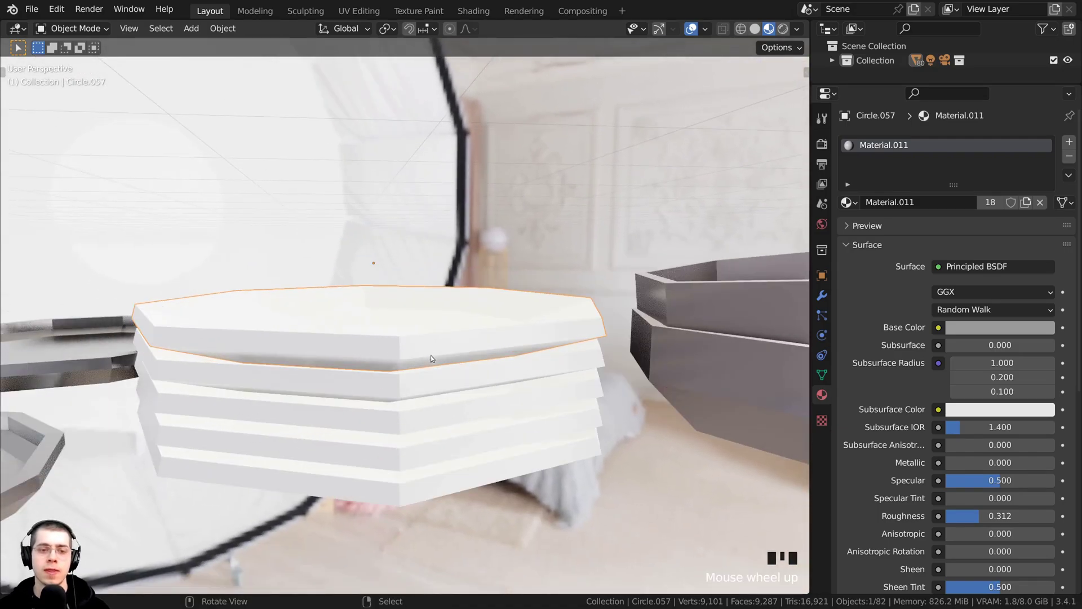
pyautogui.moveTo(431, 359); pyautogui.dragTo(493, 332, button='middle')
pyautogui.moveTo(431, 316)
pyautogui.mouseDown(button='middle')
pyautogui.moveTo(416, 299)
pyautogui.moveTo(416, 314)
pyautogui.moveTo(423, 306)
pyautogui.mouseUp(button='middle')
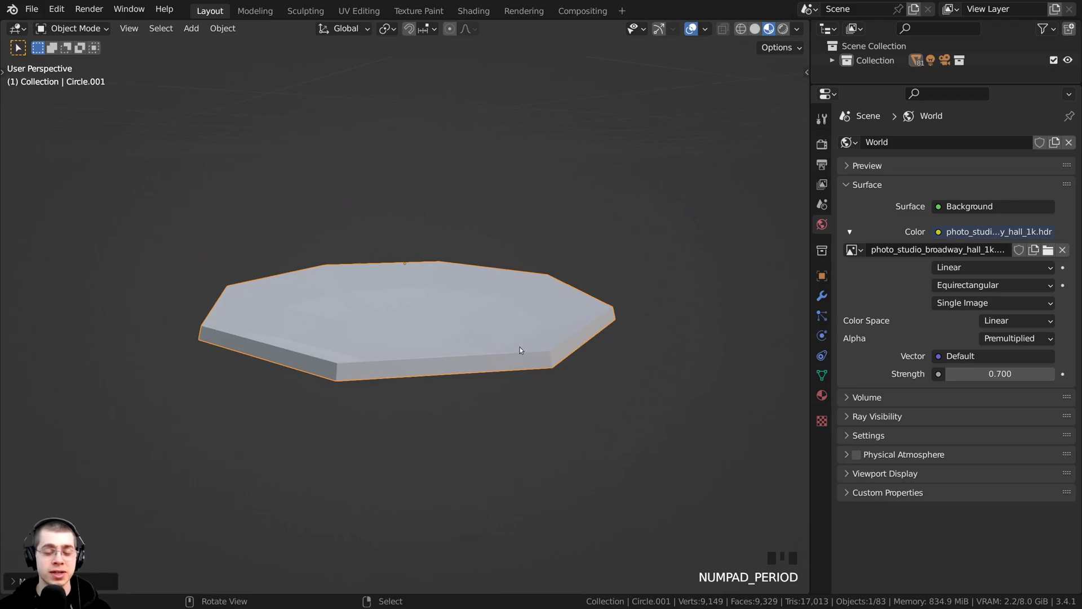
# Step: Duplicate the single plate about 0.01 m upward along the Z axis so the copy sits above the original
pyautogui.scroll(-1, 530, 349)
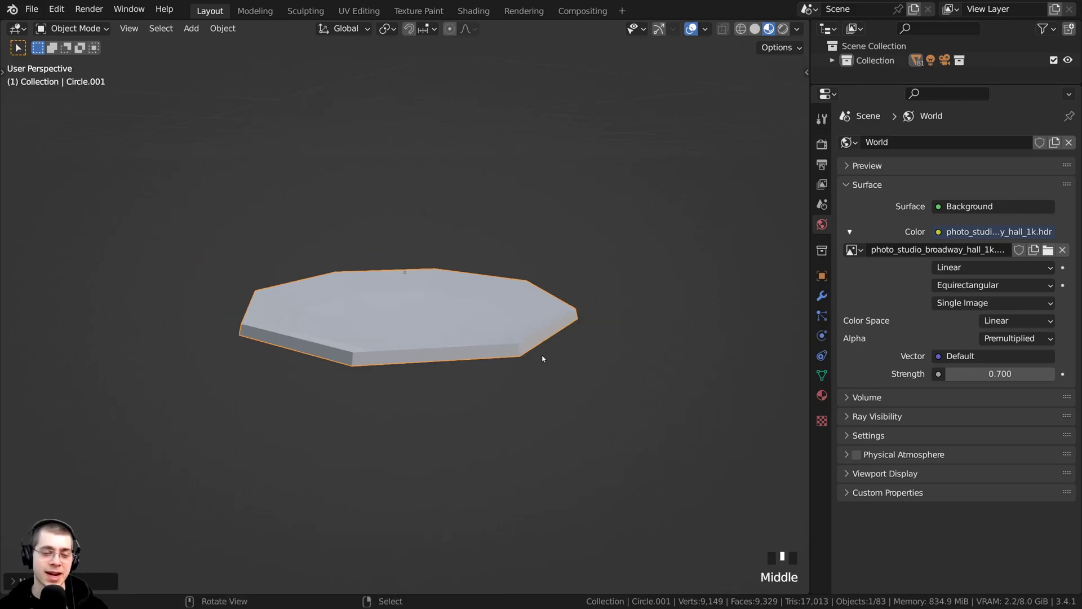
pyautogui.moveTo(543, 358); pyautogui.dragTo(566, 357, button='middle')
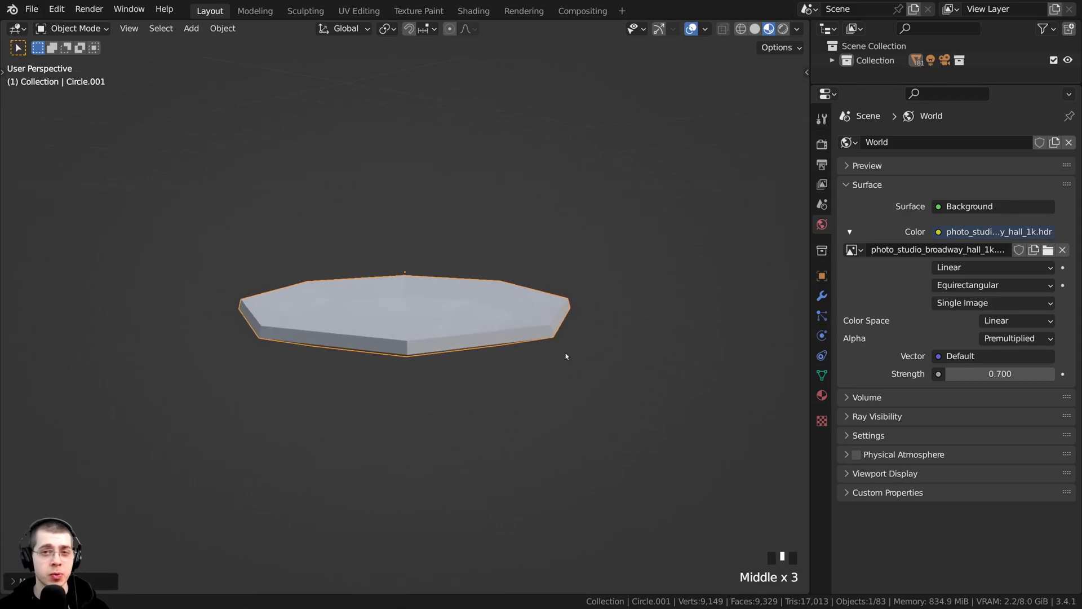
pyautogui.scroll(1, 546, 313)
pyautogui.moveTo(545, 314); pyautogui.dragTo(550, 327, button='middle')
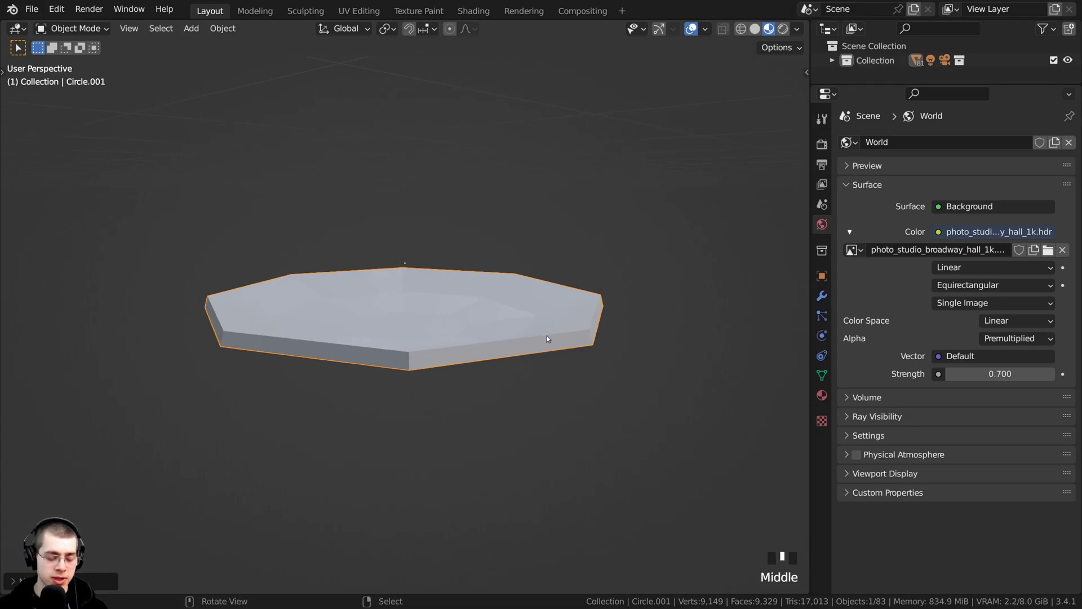
pyautogui.hotkey('shift', 'd')
pyautogui.press('z')
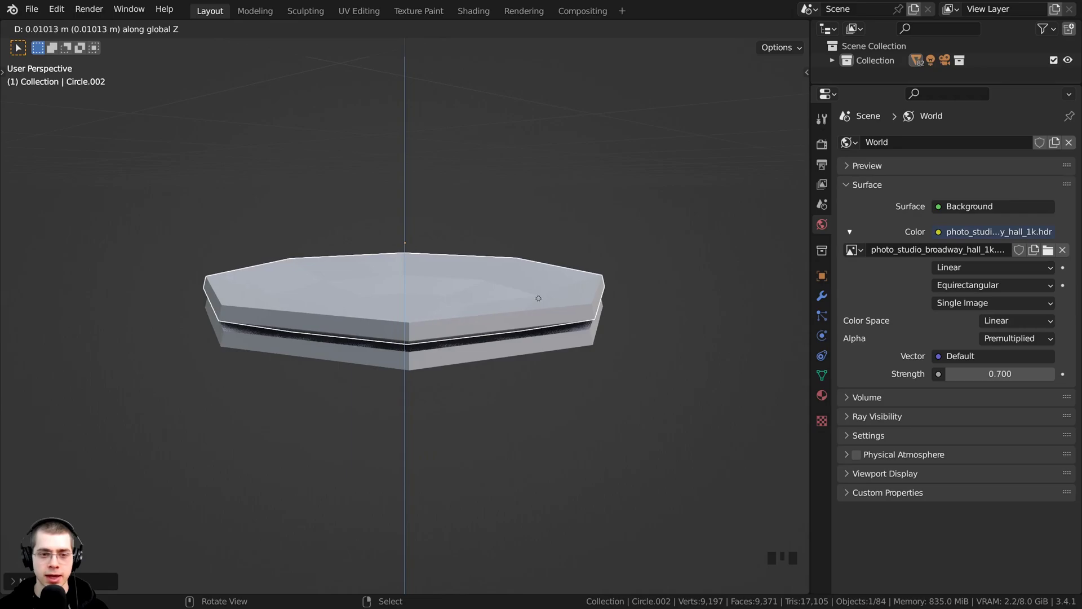
pyautogui.click(538, 300)
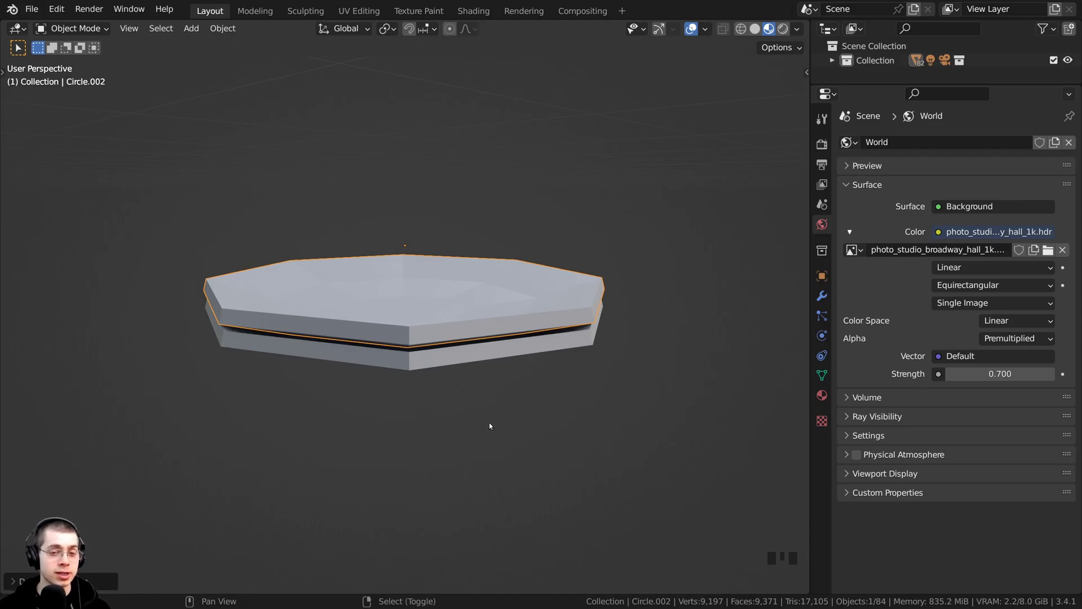
# Step: Repeat the upward duplication to build a stack of five plates and select the stack
pyautogui.hotkey('shift', 'r')
pyautogui.scroll(-2, 490, 426)
pyautogui.hotkey('shift', 'r')
pyautogui.hotkey('shift', 'r')
pyautogui.hotkey('shift', 'r')
pyautogui.hotkey('shift', 'r')
pyautogui.hotkey('shift', 'r')
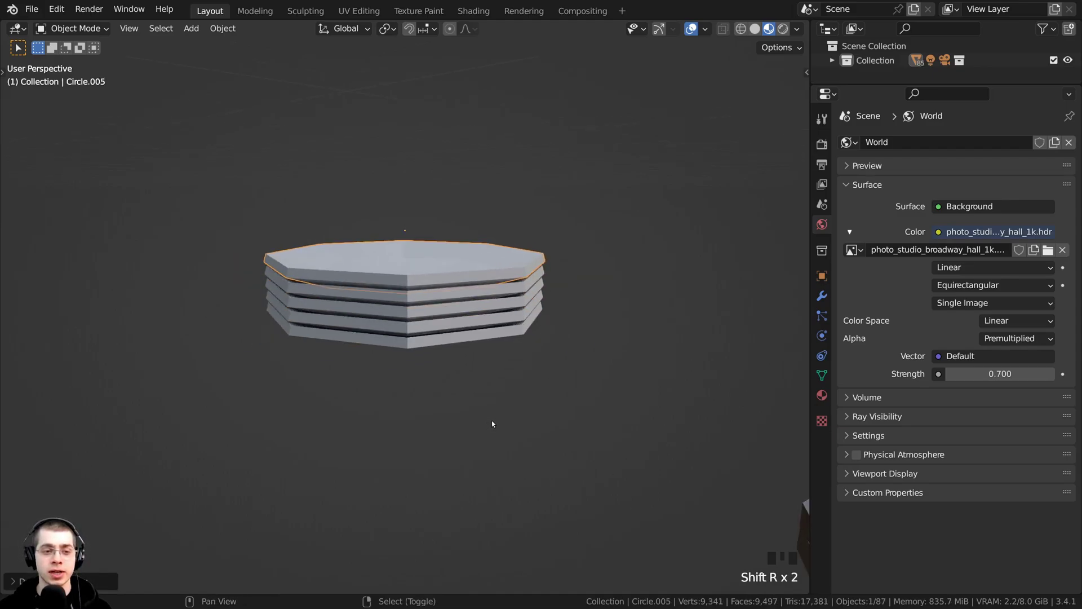
pyautogui.moveTo(502, 417); pyautogui.dragTo(436, 416, button='middle')
pyautogui.moveTo(337, 140); pyautogui.dragTo(537, 336)
pyautogui.moveTo(536, 336); pyautogui.dragTo(610, 358, button='middle')
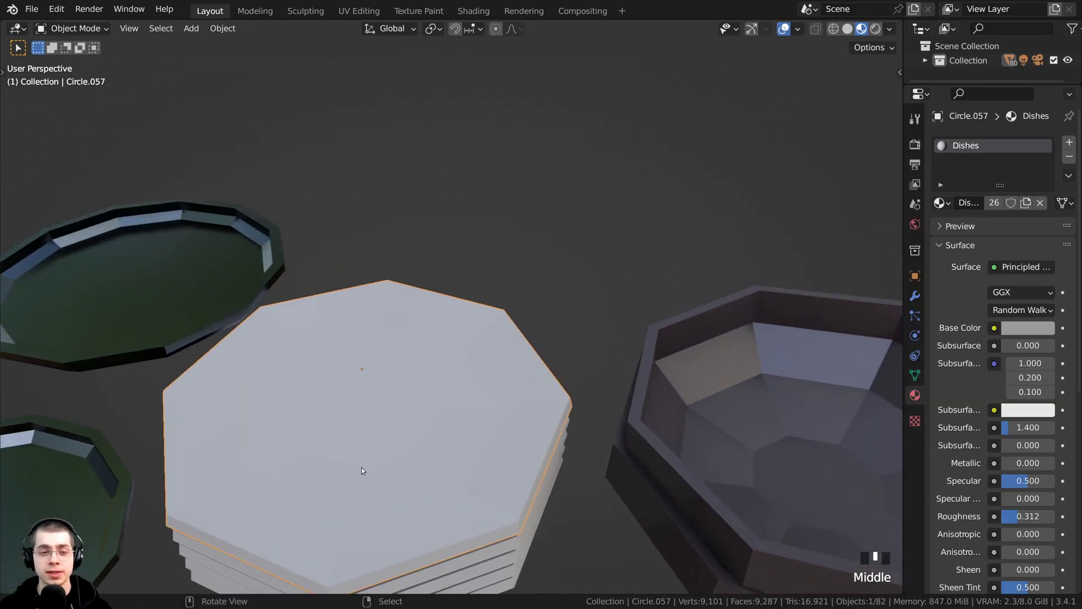
# Step: Examine the plate stack and the stacked bowls next to it, selecting individual pieces
pyautogui.keyDown('shift'); pyautogui.moveTo(361, 468); pyautogui.dragTo(478, 306, button='middle'); pyautogui.keyUp('shift')
pyautogui.click(478, 306)
pyautogui.rightClick(442, 300)
pyautogui.keyDown('shift'); pyautogui.moveTo(663, 341); pyautogui.dragTo(545, 345, button='middle'); pyautogui.keyUp('shift')
pyautogui.rightClick(569, 368)
pyautogui.rightClick(604, 405)
# Step: Select the red-and-tan box beside the bowls and examine it next to its blue counterpart
pyautogui.keyDown('shift'); pyautogui.moveTo(608, 406); pyautogui.dragTo(499, 389, button='middle'); pyautogui.keyUp('shift')
pyautogui.moveTo(499, 389); pyautogui.dragTo(378, 287, button='middle')
pyautogui.scroll(2, 428, 389)
pyautogui.rightClick(428, 387)
pyautogui.moveTo(324, 252); pyautogui.dragTo(340, 274, button='middle')
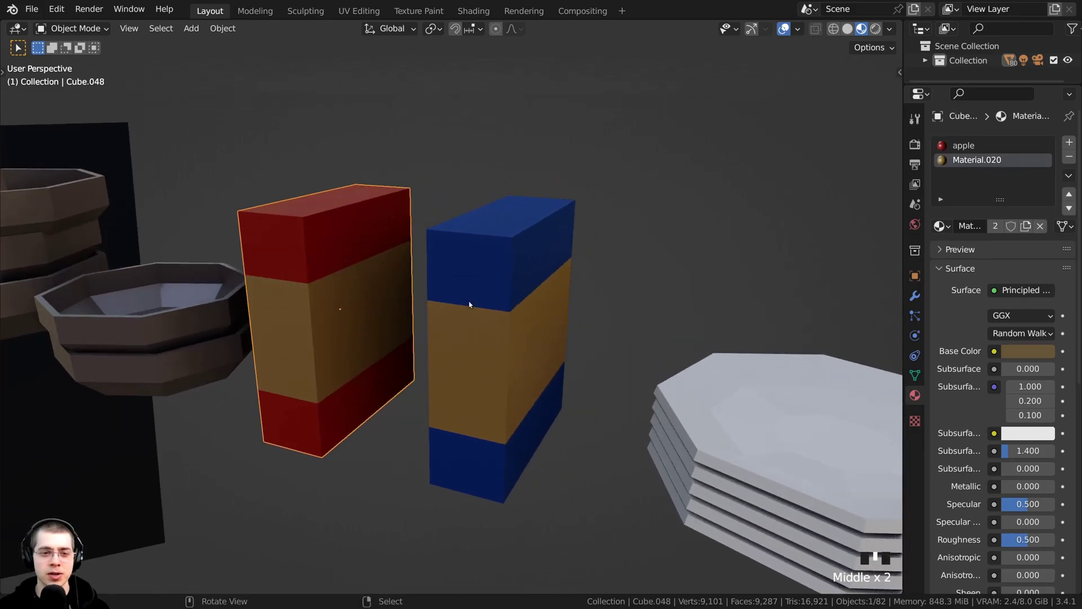
# Step: Select the red-and-tan box and the blue-and-tan box together
pyautogui.rightClick(469, 304)
pyautogui.rightClick(399, 318)
pyautogui.moveTo(384, 307); pyautogui.dragTo(404, 325, button='middle')
pyautogui.moveTo(360, 236); pyautogui.dragTo(339, 239, button='middle')
pyautogui.keyDown('shift'); pyautogui.rightClick(491, 301); pyautogui.keyUp('shift')
# Step: Inspect the complete mesh of both boxes in Edit Mode with all geometry selected, and return to Object Mode
pyautogui.press('Tab')
pyautogui.press('a')
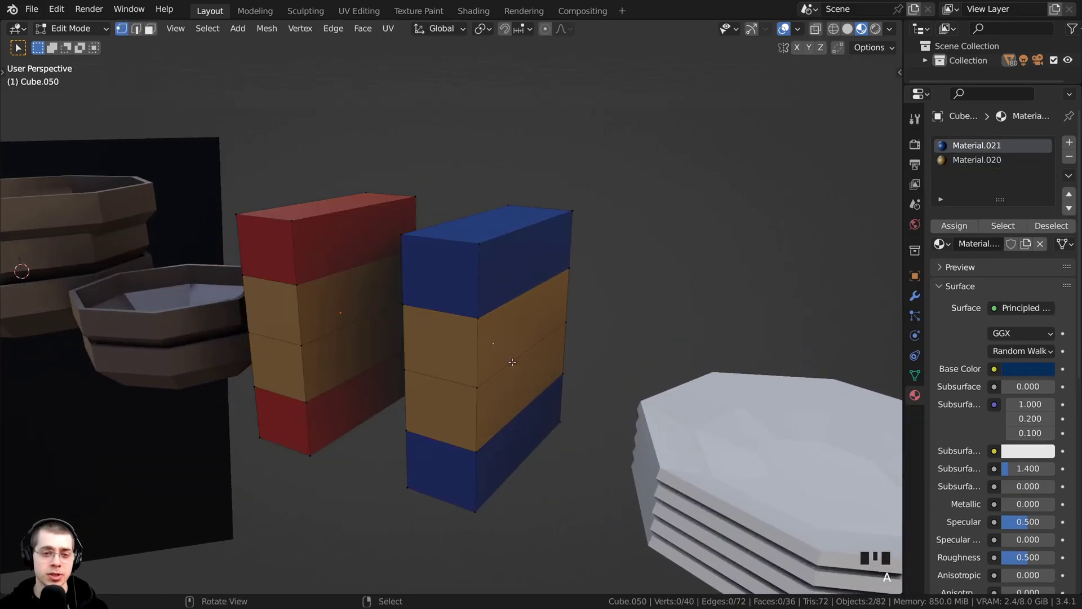
pyautogui.press('a')
pyautogui.moveTo(499, 290); pyautogui.dragTo(514, 270, button='middle')
pyautogui.press('KP_Decimal')
pyautogui.scroll(-2, 514, 269)
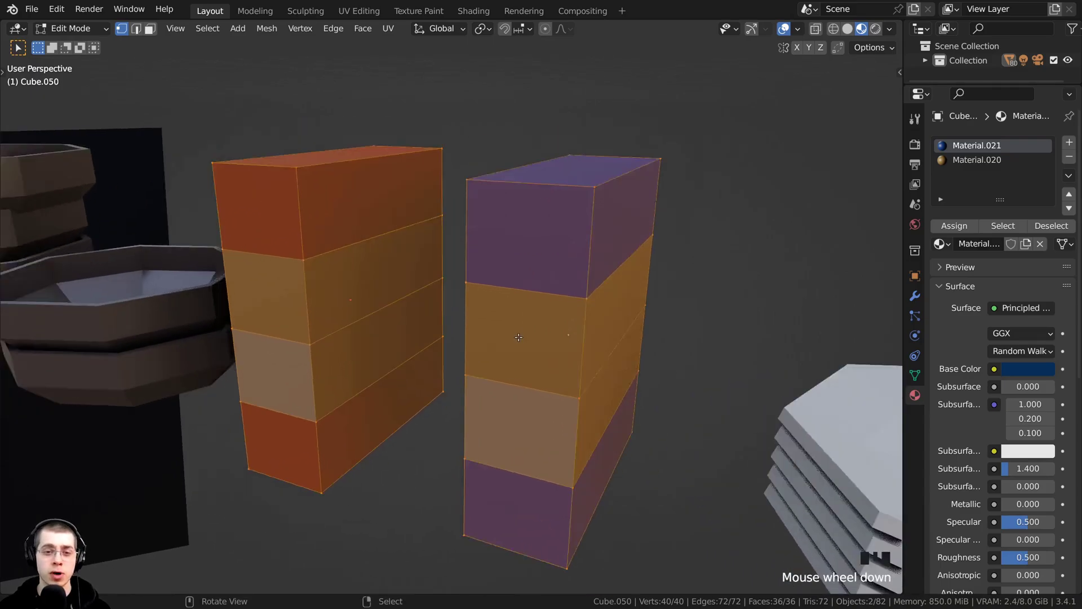
pyautogui.moveTo(454, 348); pyautogui.dragTo(498, 260, button='middle')
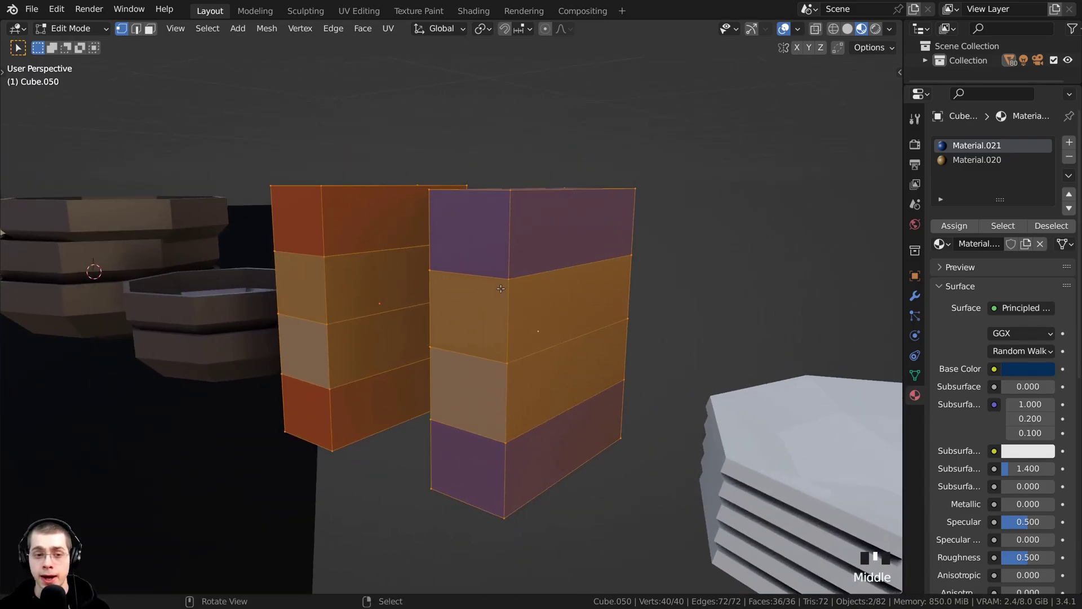
pyautogui.moveTo(509, 345); pyautogui.dragTo(553, 218, button='middle')
pyautogui.press('Tab')
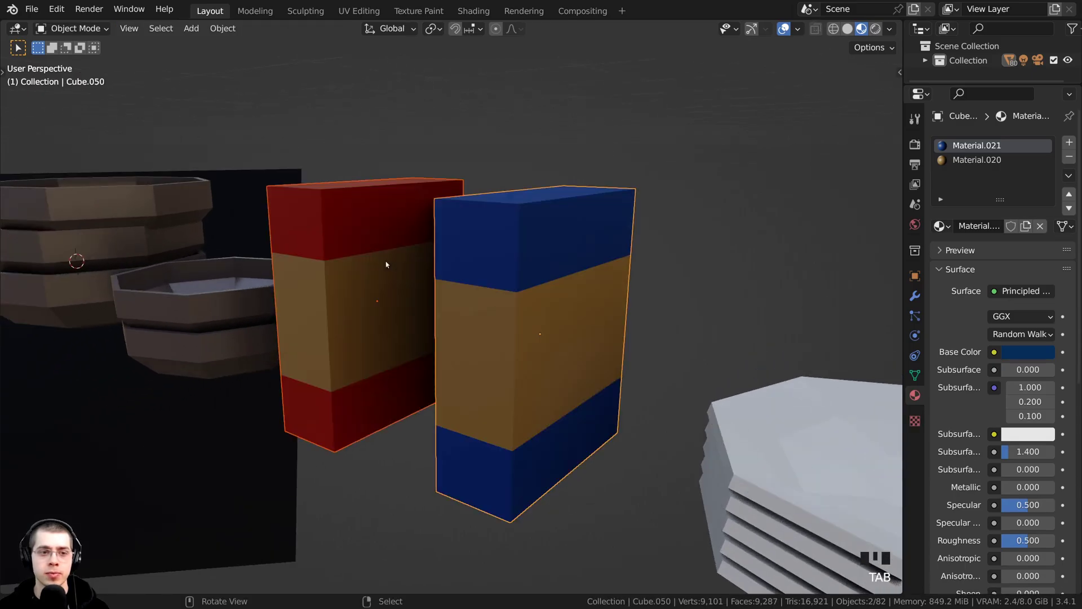
pyautogui.moveTo(321, 239); pyautogui.dragTo(437, 322, button='middle')
pyautogui.moveTo(437, 321); pyautogui.dragTo(333, 310, button='middle')
pyautogui.moveTo(332, 310); pyautogui.dragTo(317, 344, button='middle')
# Step: Examine the group of three drinking cups up close, and select the mug to inspect its handle
pyautogui.moveTo(470, 394); pyautogui.dragTo(581, 384, button='middle')
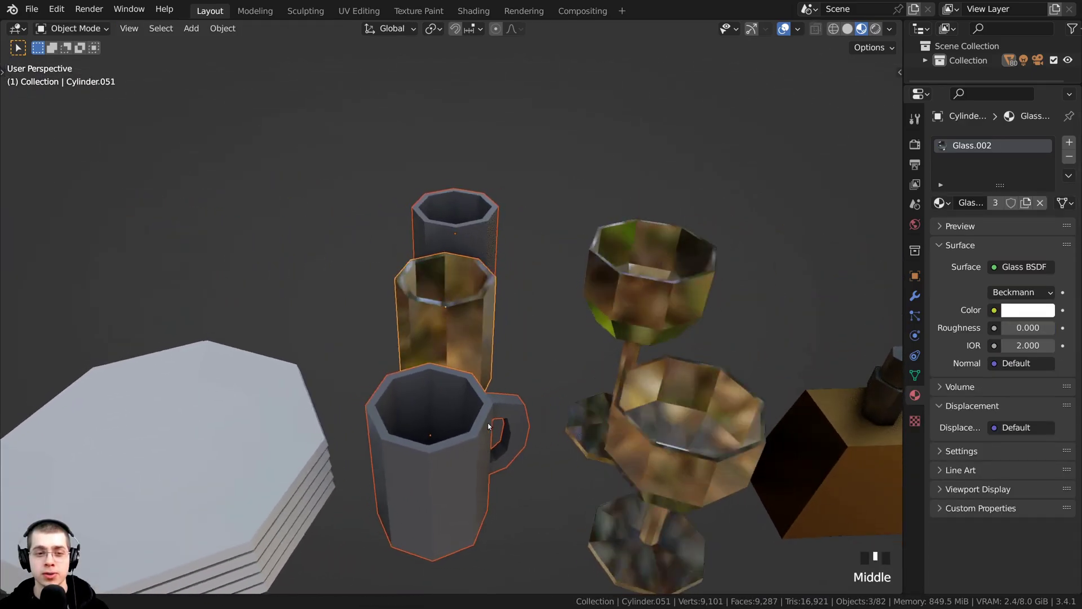
pyautogui.scroll(2, 507, 353)
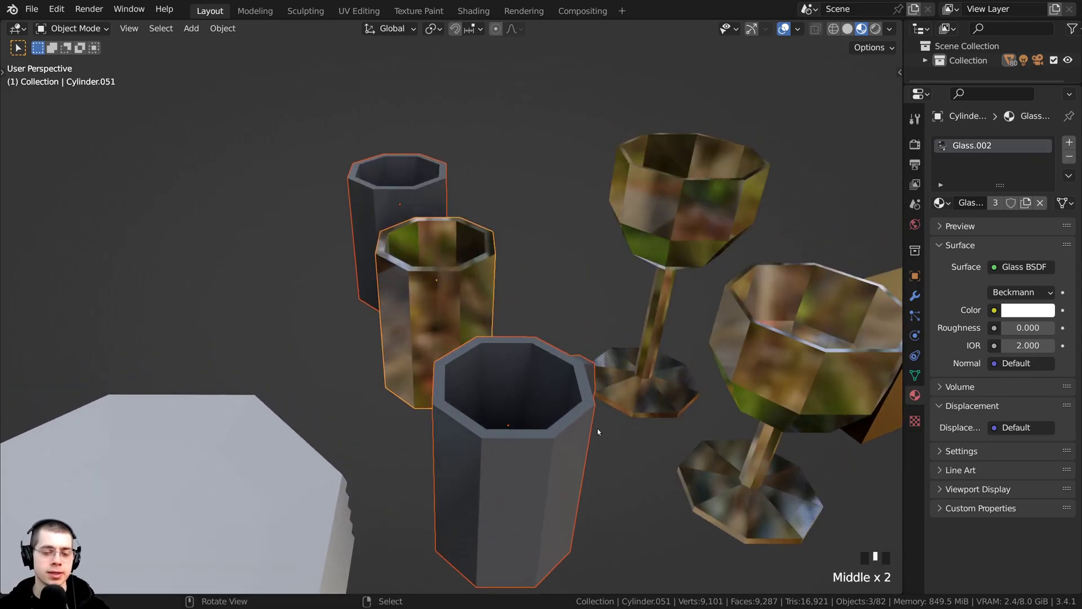
pyautogui.moveTo(598, 447); pyautogui.dragTo(575, 394, button='middle')
pyautogui.scroll(2, 571, 387)
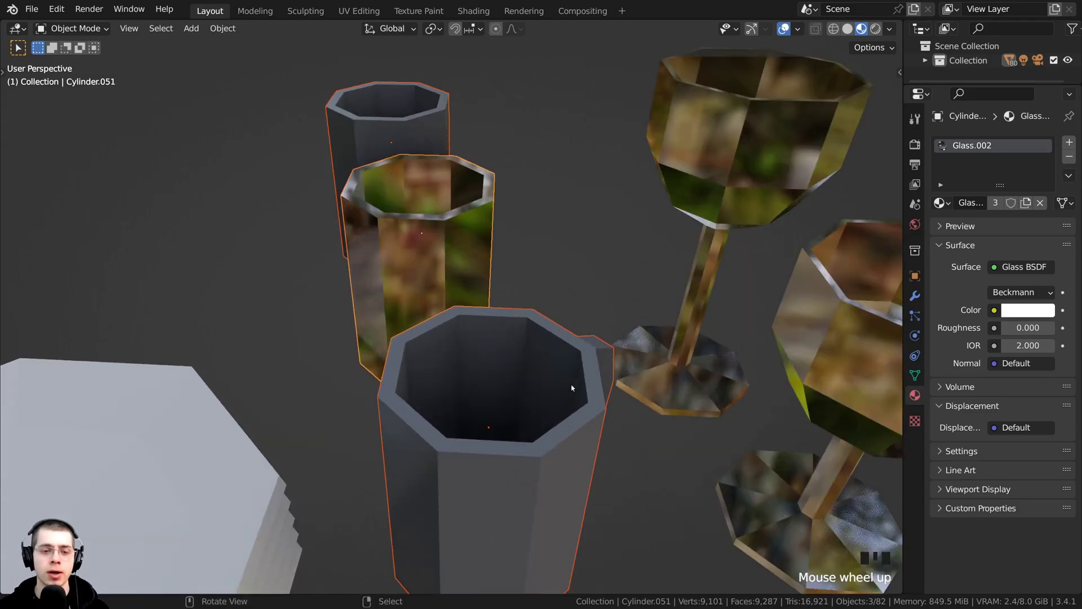
pyautogui.moveTo(582, 356); pyautogui.dragTo(394, 427, button='middle')
pyautogui.scroll(3, 373, 154)
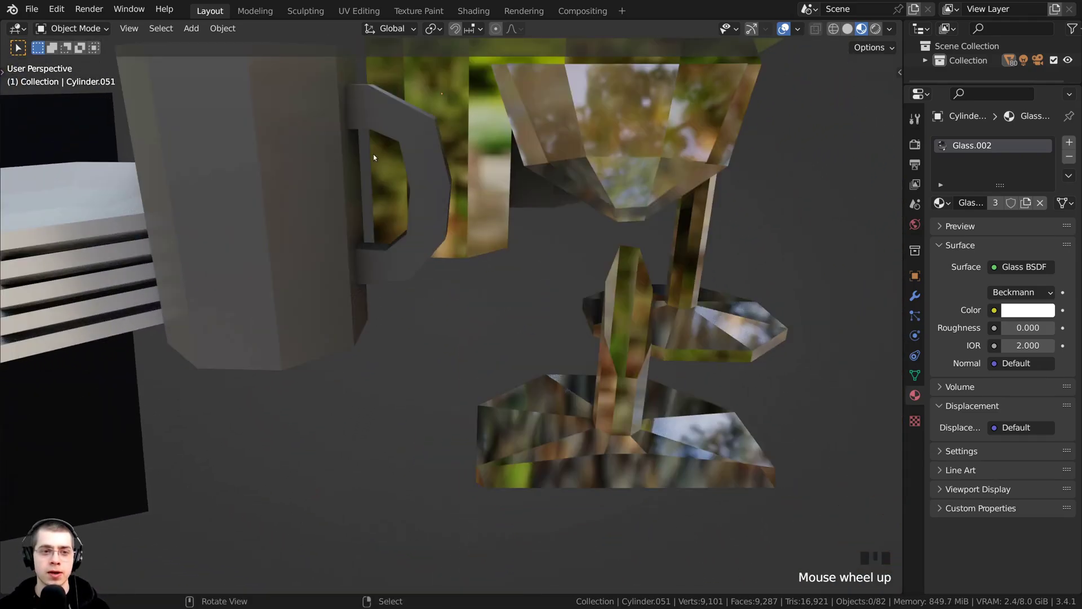
pyautogui.keyDown('shift'); pyautogui.moveTo(375, 123); pyautogui.dragTo(394, 164, button='middle'); pyautogui.keyUp('shift')
pyautogui.rightClick(371, 143)
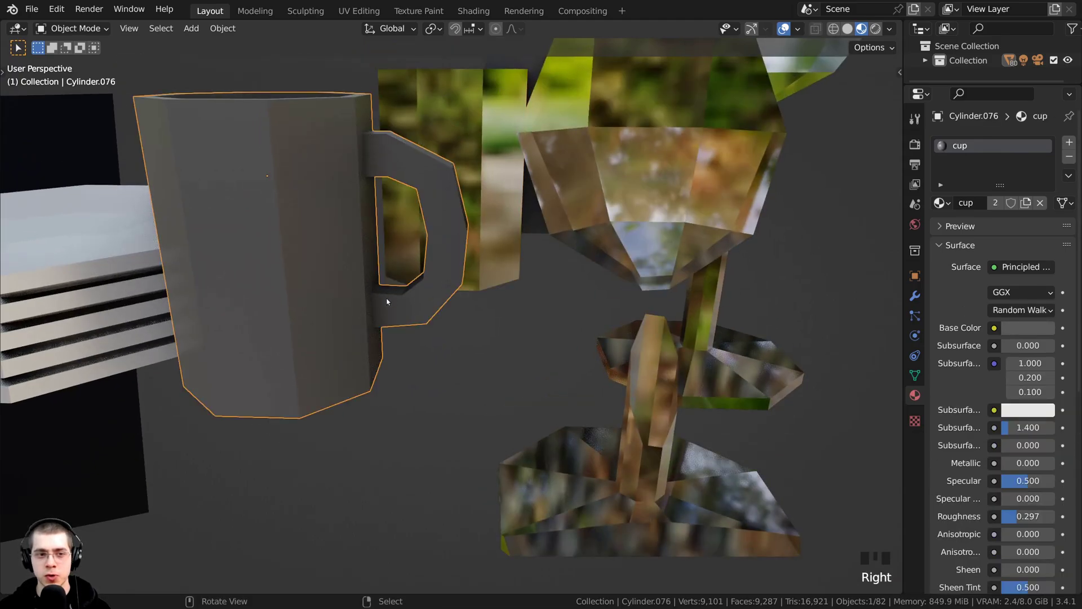
pyautogui.keyDown('shift'); pyautogui.moveTo(424, 309); pyautogui.dragTo(450, 227, button='middle'); pyautogui.keyUp('shift')
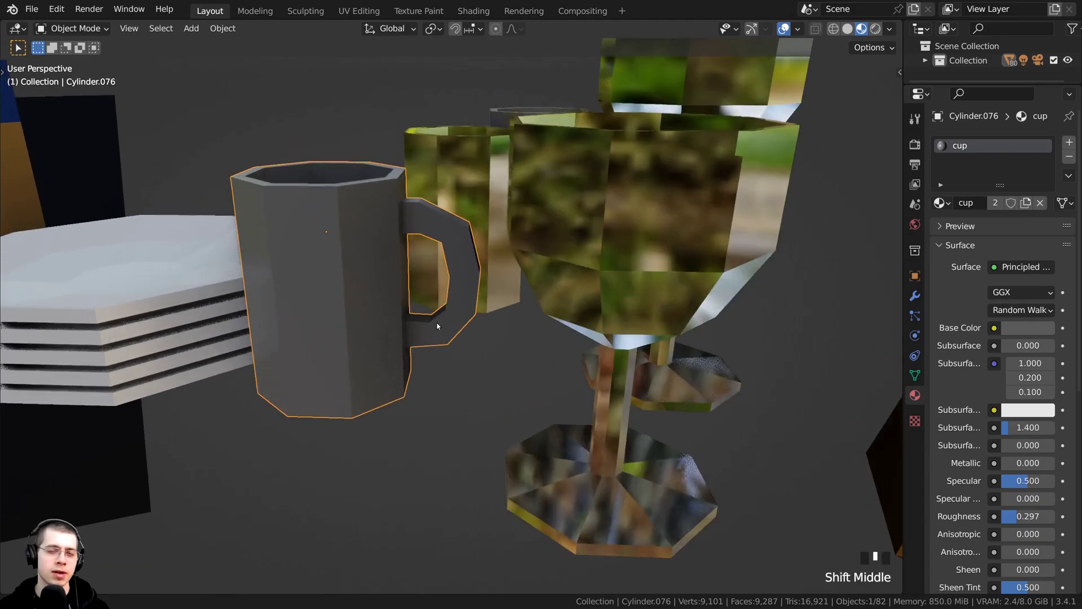
pyautogui.moveTo(524, 286); pyautogui.dragTo(594, 291, button='middle')
pyautogui.scroll(-2, 520, 297)
# Step: Select the wine glasses beside the mug and examine their bowls, stems and octagonal bases up close
pyautogui.rightClick(467, 300)
pyautogui.rightClick(488, 391)
pyautogui.moveTo(489, 391); pyautogui.dragTo(510, 284, button='middle')
pyautogui.rightClick(566, 202)
pyautogui.rightClick(496, 299)
pyautogui.scroll(2, 495, 297)
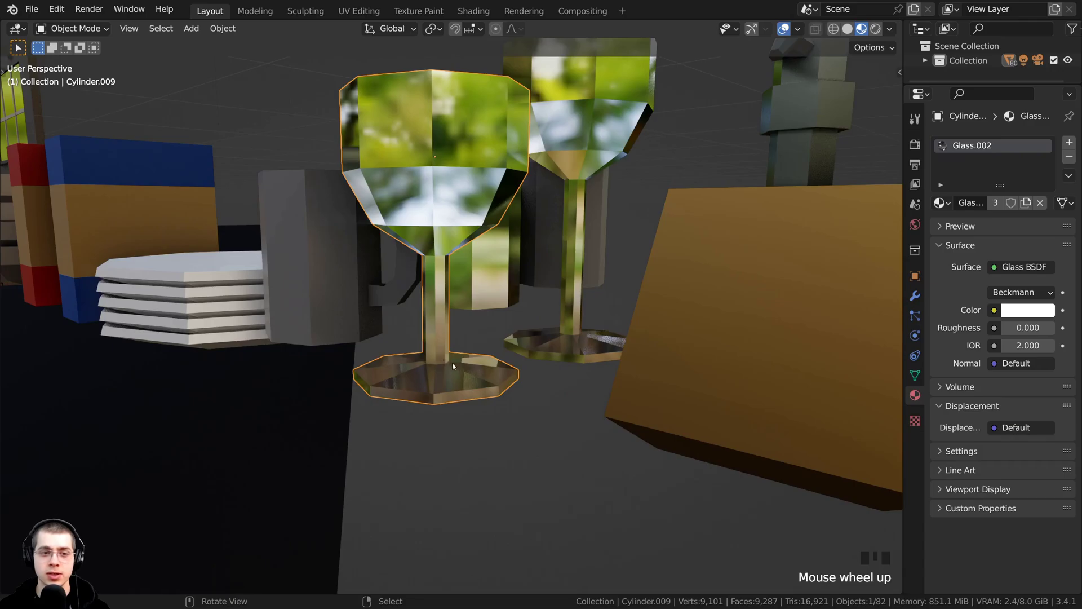
pyautogui.scroll(2, 454, 366)
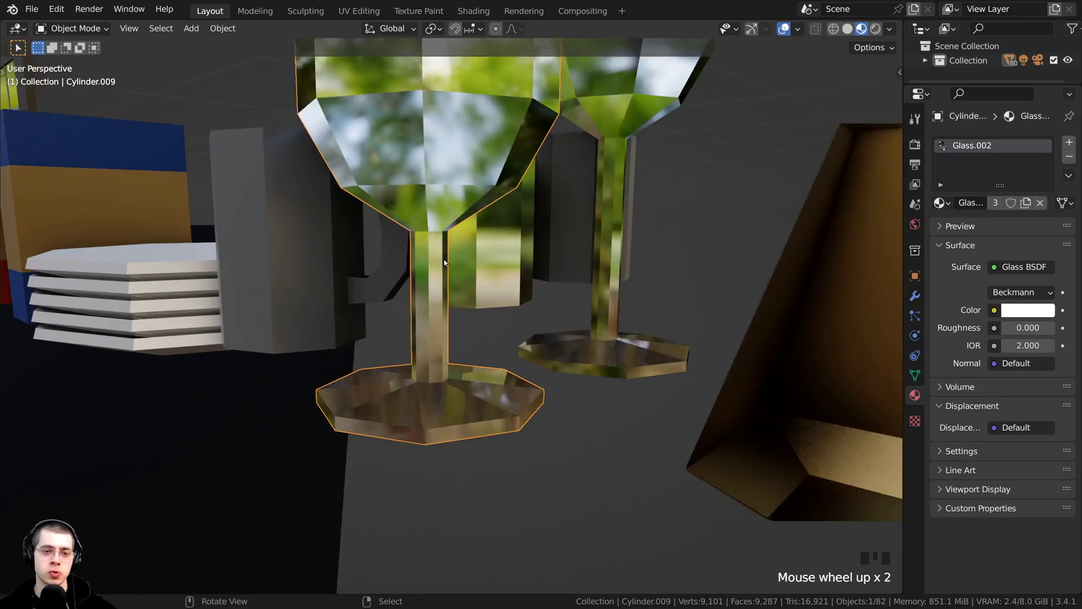
pyautogui.keyDown('shift'); pyautogui.moveTo(434, 352); pyautogui.dragTo(568, 253, button='middle'); pyautogui.keyUp('shift')
pyautogui.keyDown('shift'); pyautogui.moveTo(568, 253); pyautogui.dragTo(560, 338, button='middle'); pyautogui.keyUp('shift')
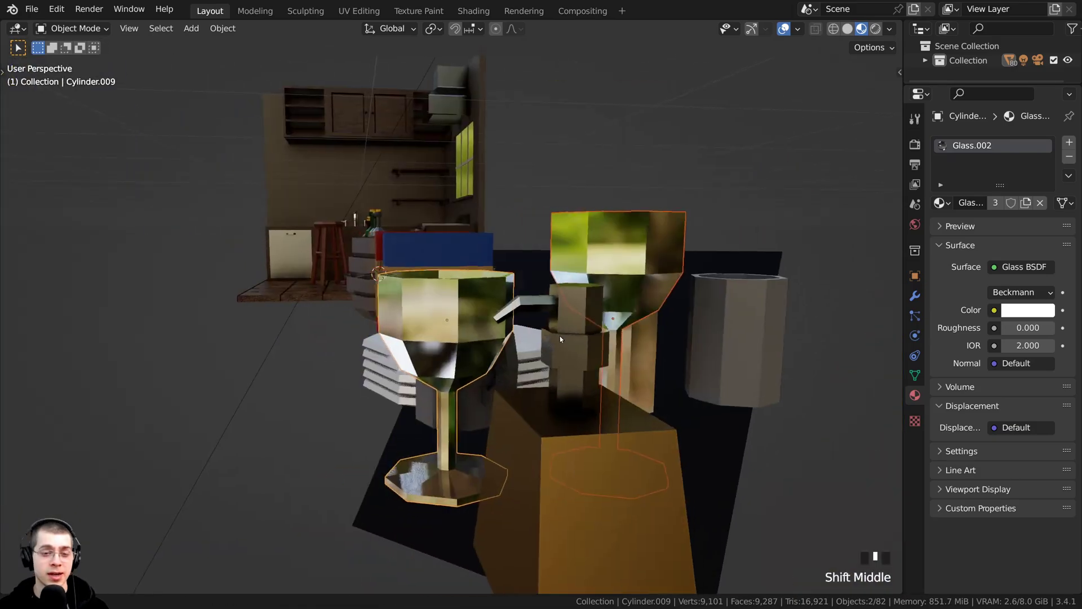
# Step: Select the shorter and the taller wine glass in turn to compare them from several angles
pyautogui.moveTo(490, 336); pyautogui.dragTo(527, 360, button='middle')
pyautogui.moveTo(504, 257); pyautogui.dragTo(512, 302, button='middle')
pyautogui.rightClick(512, 303)
pyautogui.rightClick(465, 325)
pyautogui.rightClick(465, 325)
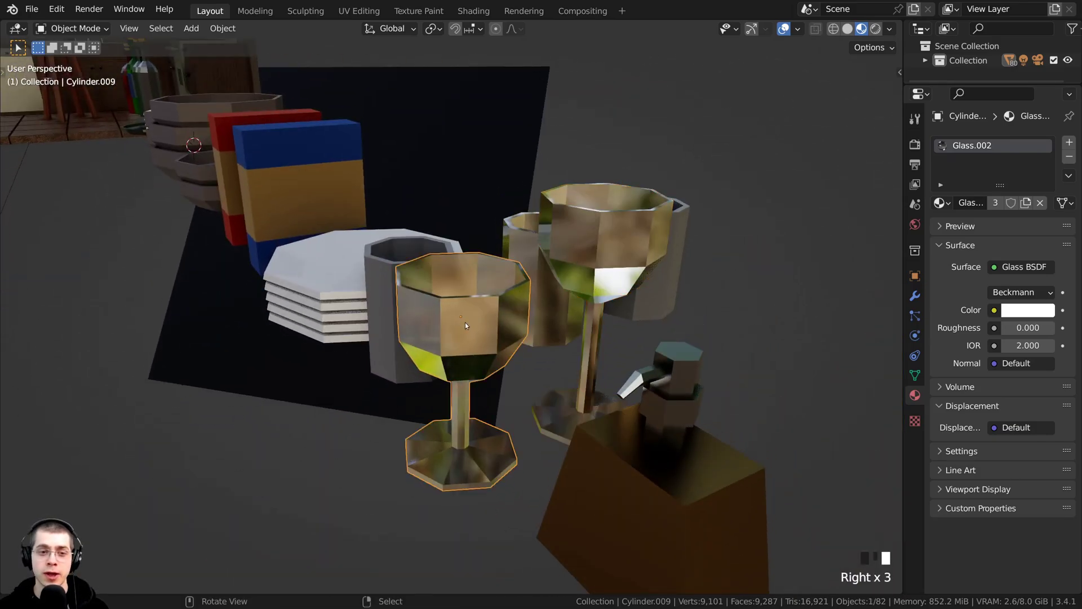
pyautogui.moveTo(460, 361); pyautogui.dragTo(532, 410, button='middle')
pyautogui.moveTo(514, 401); pyautogui.dragTo(565, 327, button='middle')
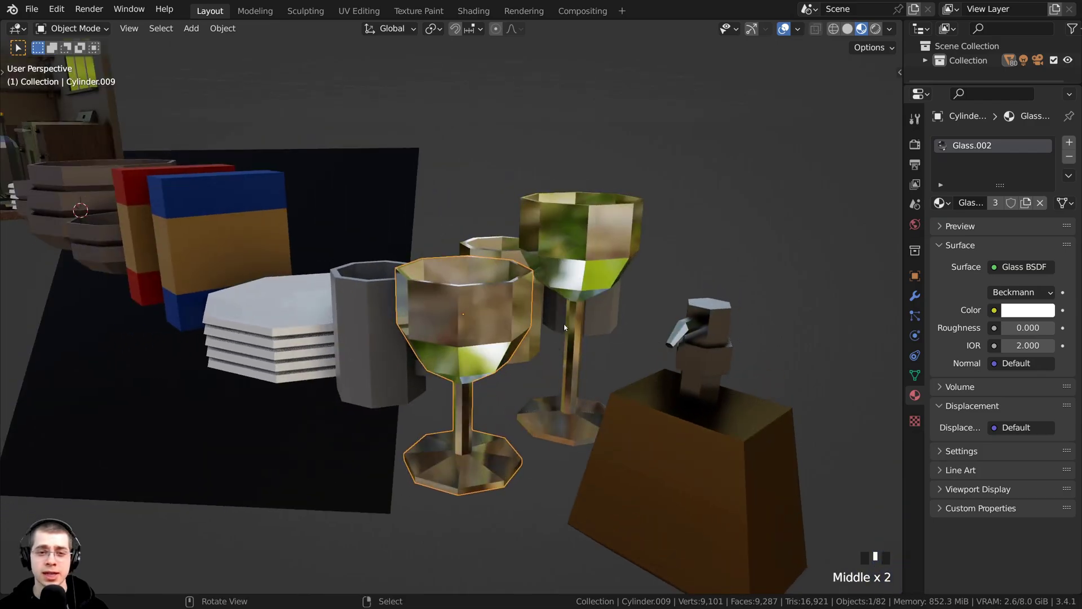
pyautogui.rightClick(592, 265)
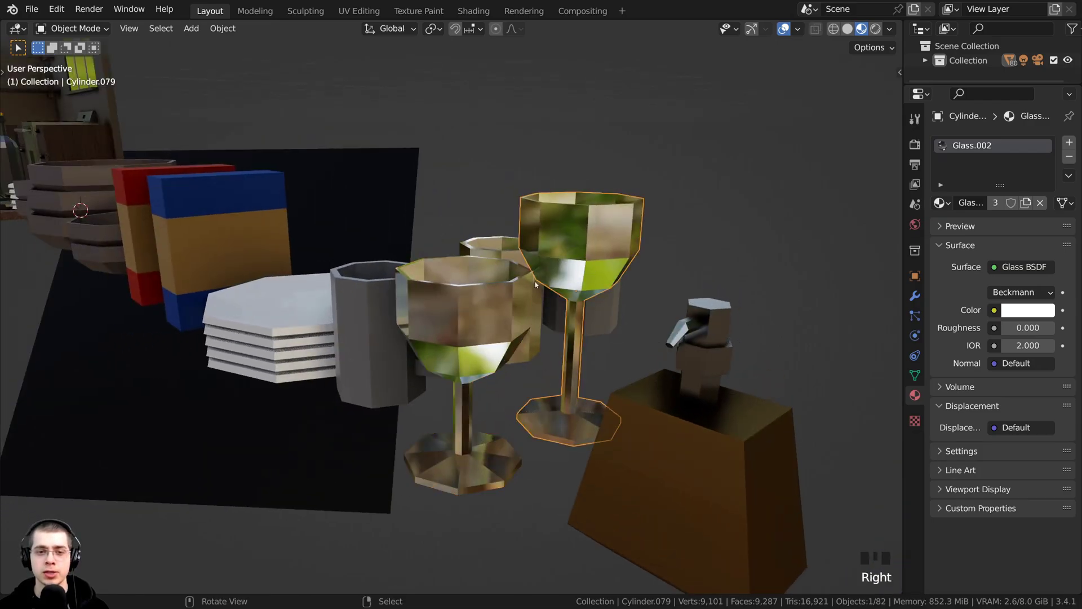
pyautogui.rightClick(481, 303)
# Step: View the cups from above and select the mug again
pyautogui.moveTo(480, 303); pyautogui.dragTo(431, 316, button='middle')
pyautogui.rightClick(536, 374)
pyautogui.rightClick(537, 374)
pyautogui.rightClick(536, 374)
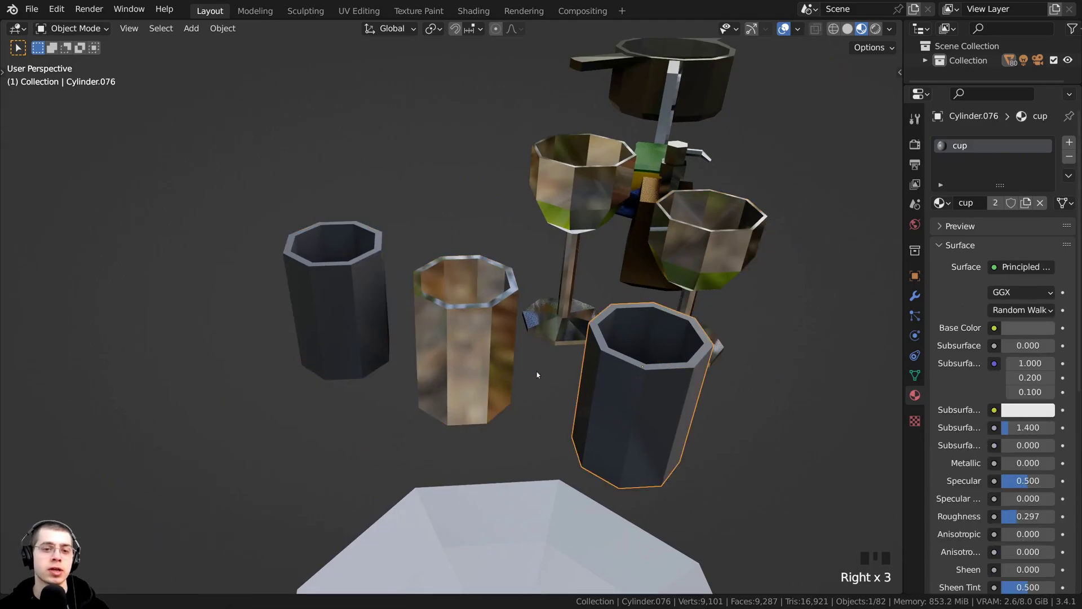
# Step: Inspect the soap dispenser's full mesh, including its underside, in Edit Mode, and return to Object Mode
pyautogui.moveTo(537, 374)
pyautogui.mouseDown(button='middle')
pyautogui.moveTo(728, 383)
pyautogui.moveTo(505, 372)
pyautogui.moveTo(439, 332)
pyautogui.moveTo(519, 280)
pyautogui.moveTo(552, 218)
pyautogui.moveTo(501, 288)
pyautogui.moveTo(489, 378)
pyautogui.moveTo(504, 312)
pyautogui.moveTo(586, 307)
pyautogui.moveTo(699, 325)
pyautogui.mouseUp(button='middle')
pyautogui.scroll(-2, 505, 372)
pyautogui.rightClick(468, 338)
pyautogui.press('Tab')
pyautogui.press('a')
pyautogui.scroll(1, 502, 288)
pyautogui.scroll(2, 578, 392)
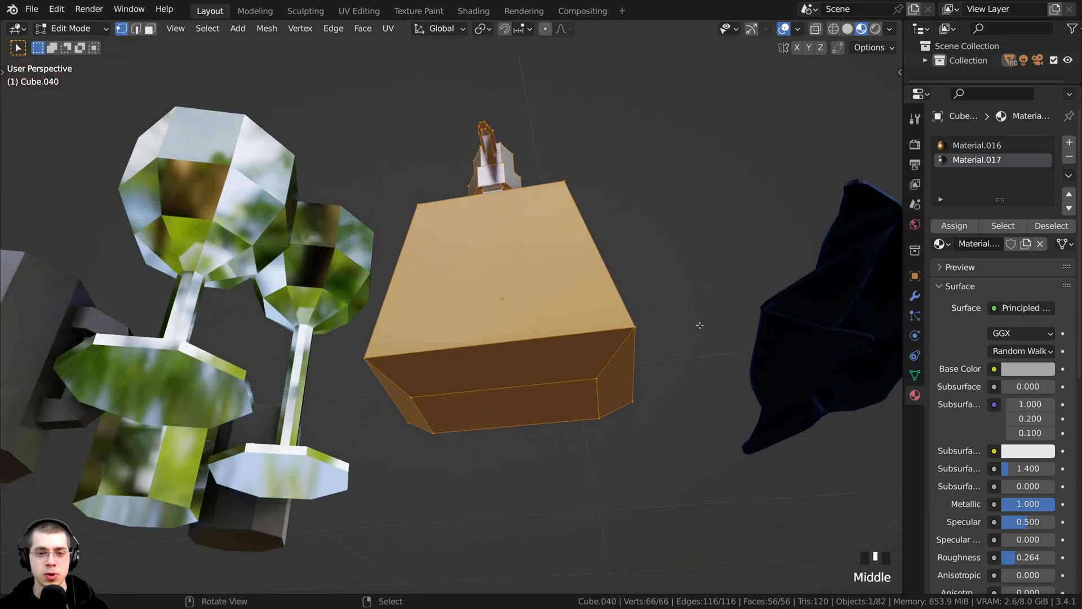
pyautogui.moveTo(547, 380); pyautogui.dragTo(584, 341, button='middle')
pyautogui.scroll(2, 443, 311)
pyautogui.scroll(1, 478, 310)
pyautogui.scroll(-2, 383, 179)
pyautogui.press('Tab')
pyautogui.scroll(-1, 565, 415)
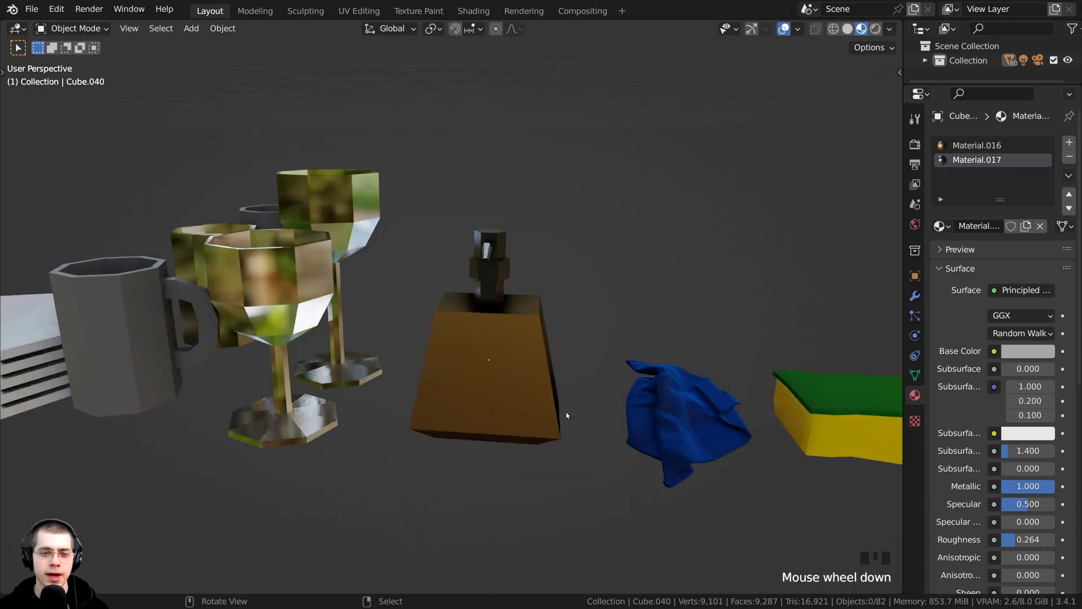
# Step: Examine the blue cloth beside the soap dispenser, checking its base mesh briefly in Edit Mode
pyautogui.moveTo(566, 416); pyautogui.dragTo(436, 393, button='middle')
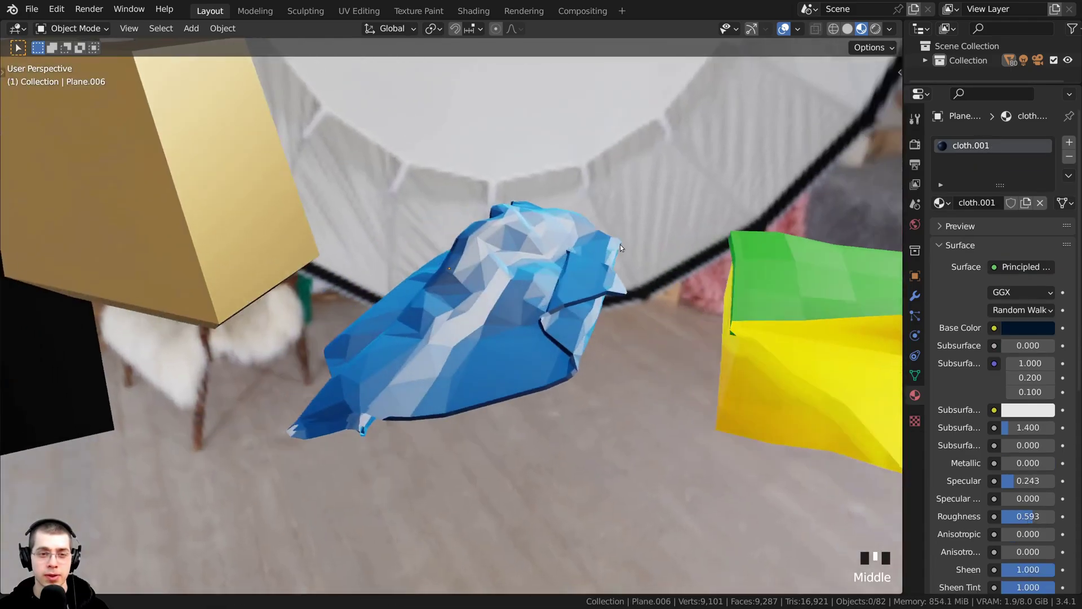
pyautogui.moveTo(620, 244); pyautogui.dragTo(563, 242, button='middle')
pyautogui.scroll(-3, 566, 279)
pyautogui.scroll(-1, 547, 276)
pyautogui.moveTo(476, 353); pyautogui.dragTo(495, 397, button='middle')
pyautogui.press('Tab')
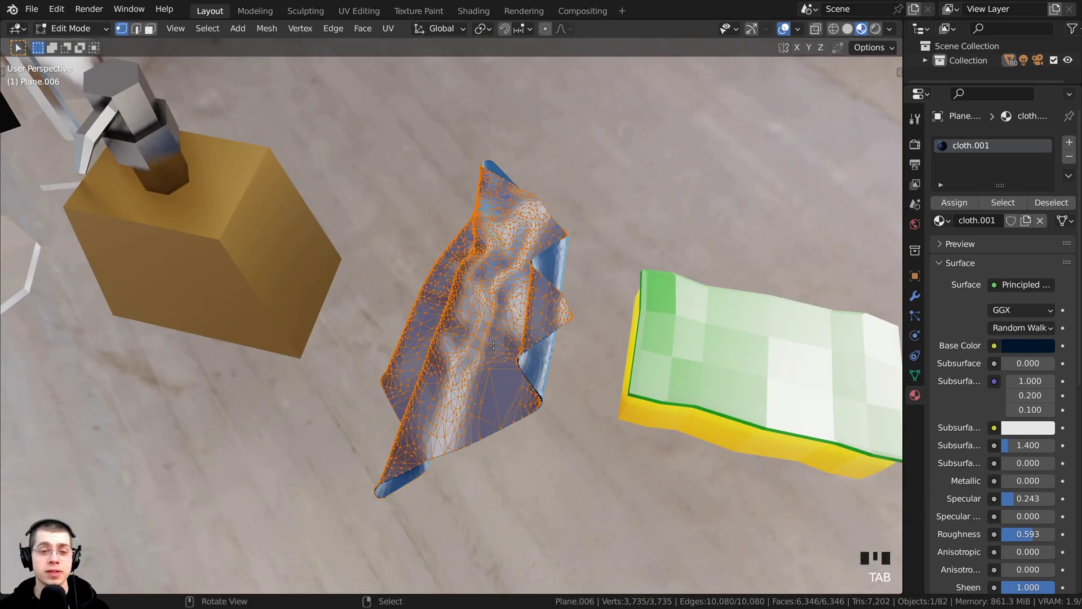
pyautogui.press('Tab')
# Step: Select the blue cloth in Object Mode and examine its folds from several angles
pyautogui.moveTo(490, 346); pyautogui.dragTo(536, 308, button='middle')
pyautogui.press('a')
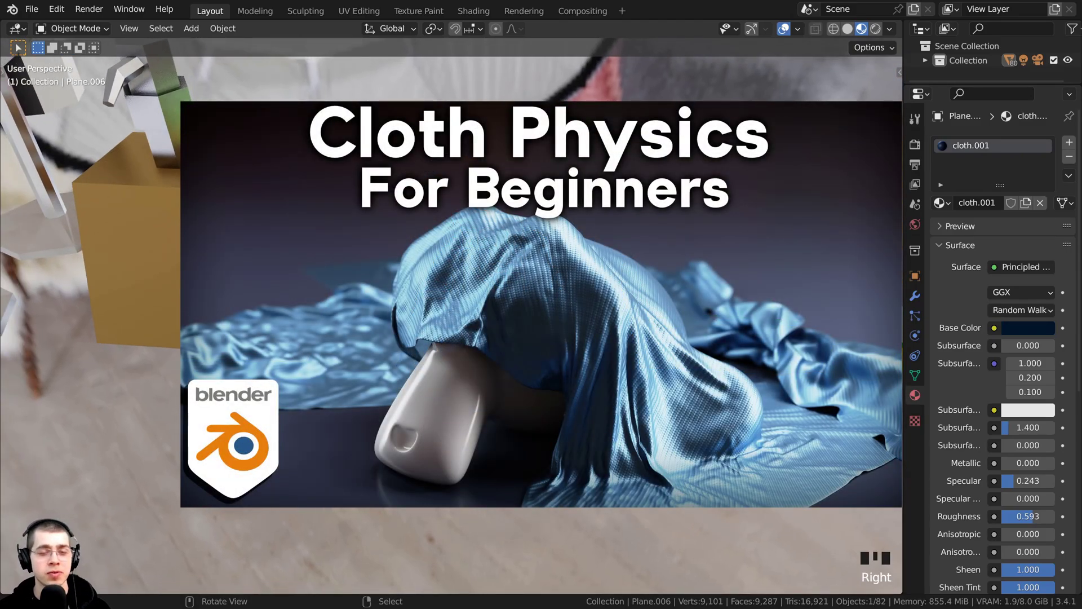
pyautogui.scroll(-5, 513, 309)
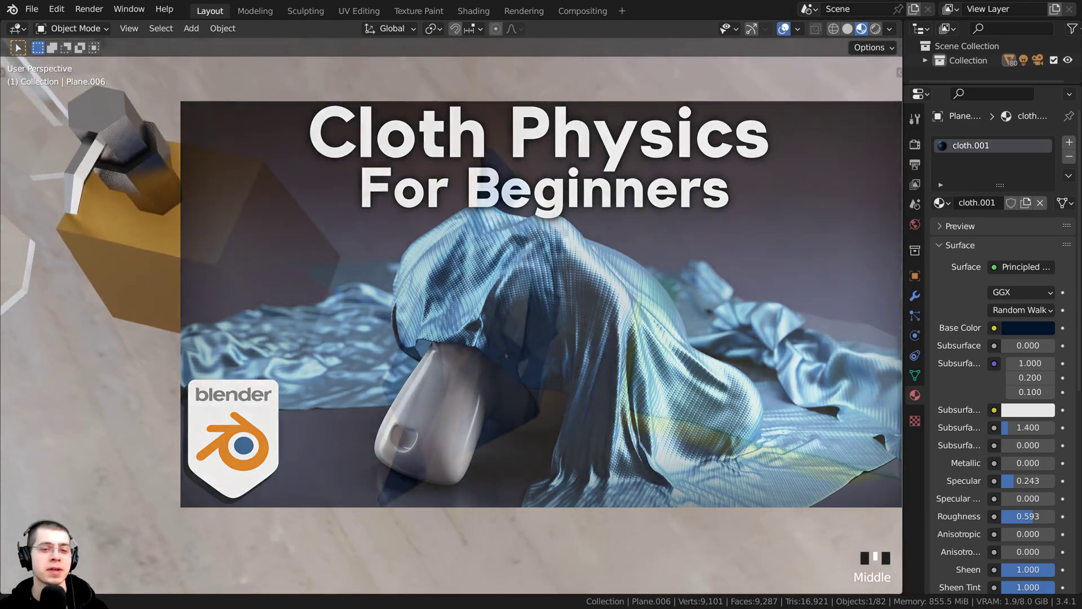
pyautogui.moveTo(513, 308); pyautogui.dragTo(487, 265, button='middle')
pyautogui.moveTo(449, 341); pyautogui.dragTo(453, 160, button='middle')
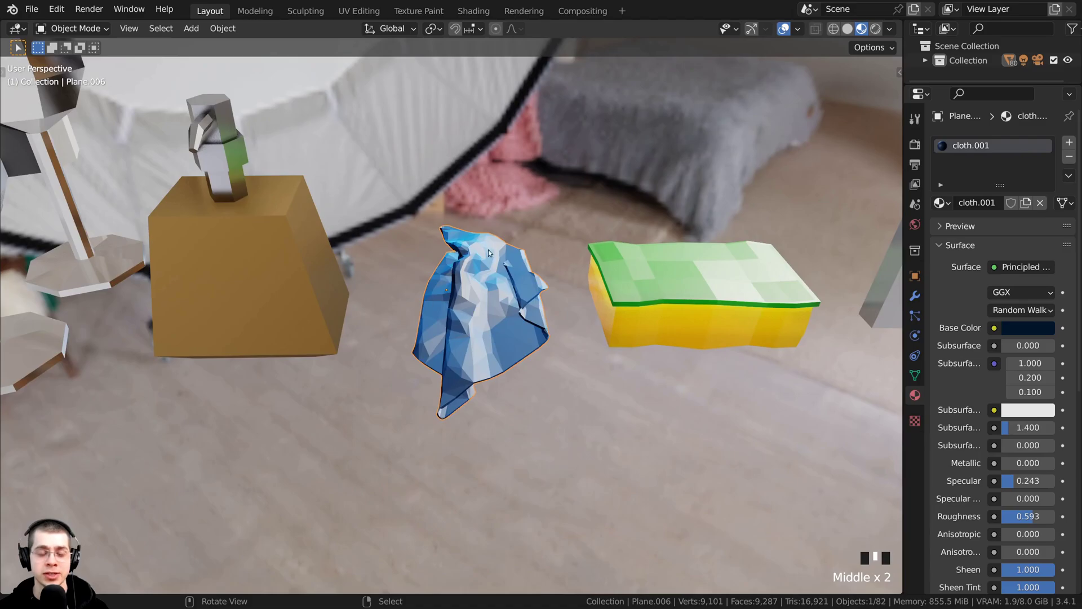
pyautogui.moveTo(373, 314); pyautogui.dragTo(443, 293, button='middle')
pyautogui.scroll(3, 451, 288)
pyautogui.scroll(-3, 471, 289)
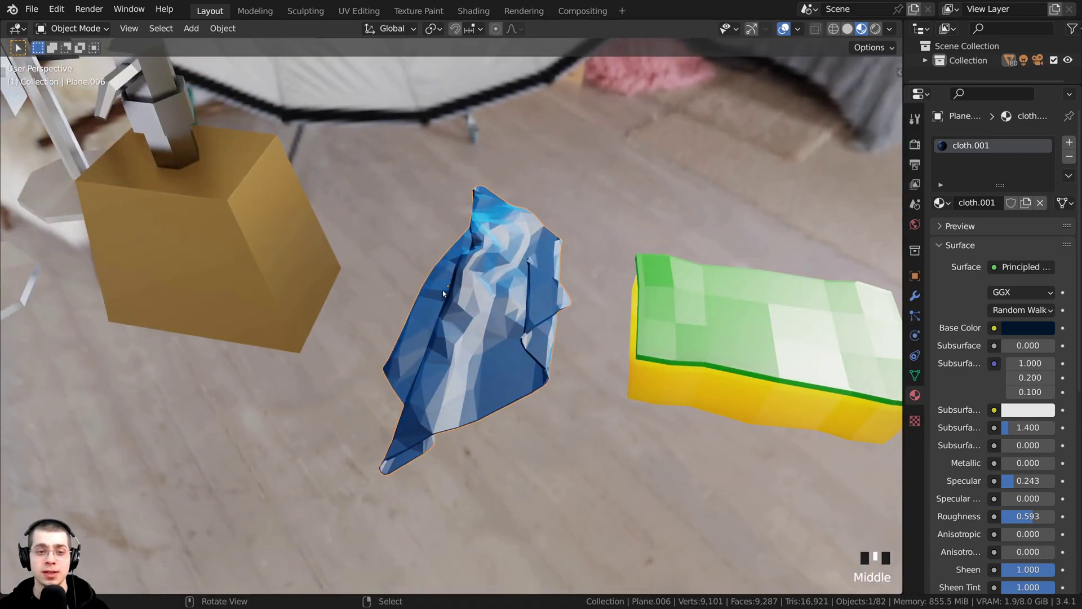
# Step: Show the cloth's modifiers and widen the Properties editor so their settings are readable
pyautogui.click(915, 297)
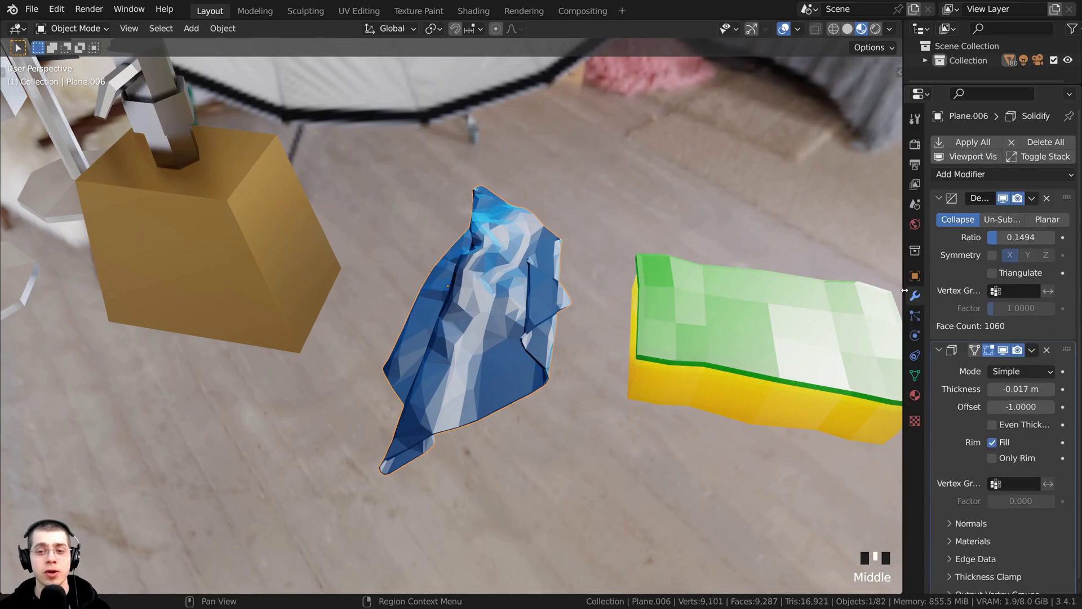
pyautogui.moveTo(904, 290); pyautogui.dragTo(778, 288)
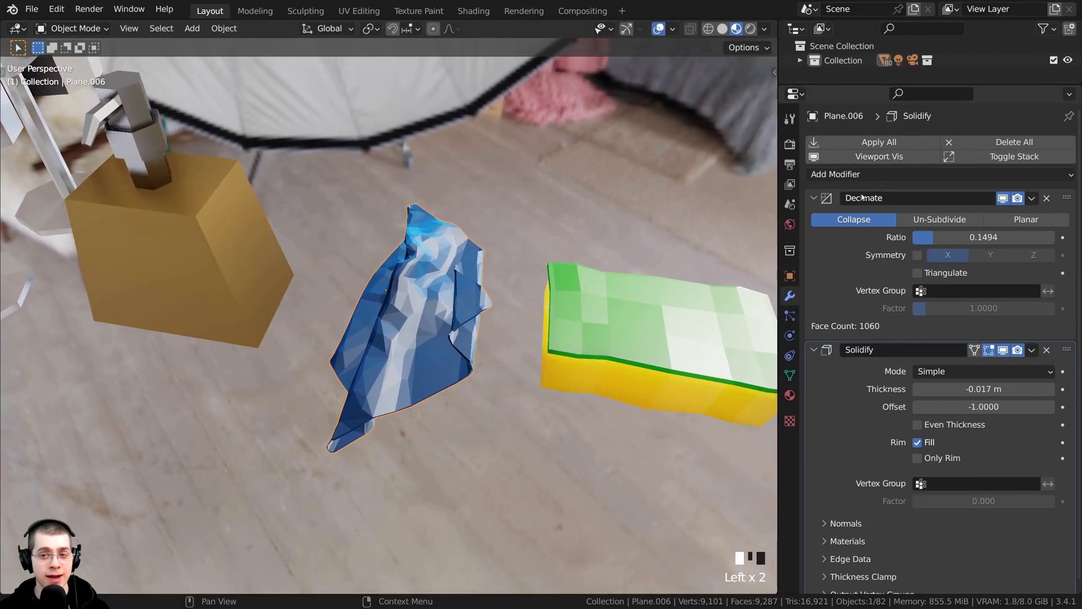
# Step: Compare the cloth with the Decimate modifier's viewport display off and on, and try another ratio before undoing it
pyautogui.click(1003, 199)
pyautogui.scroll(2, 428, 244)
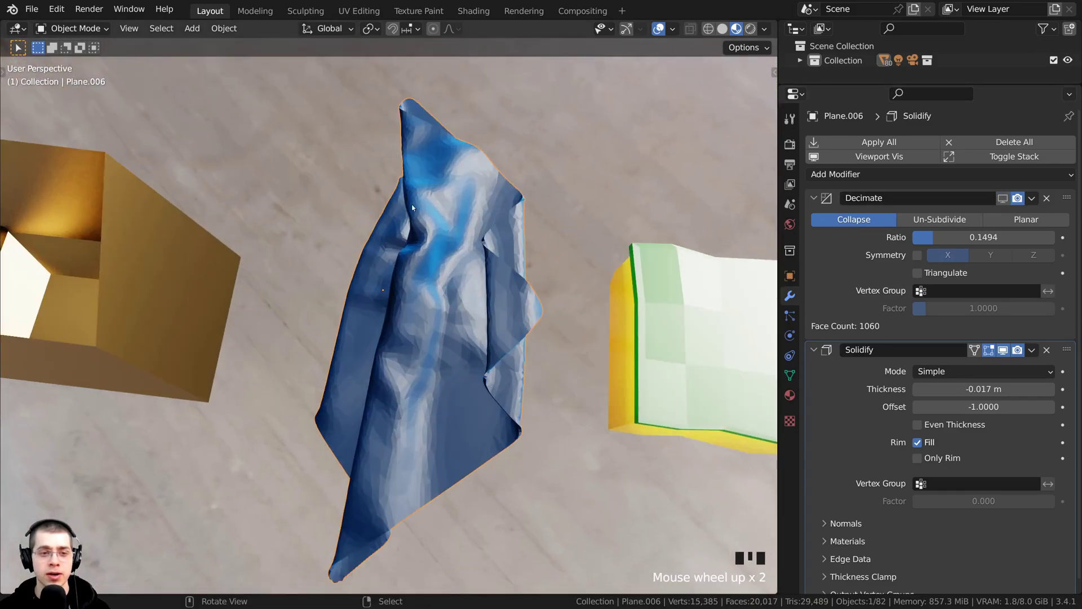
pyautogui.moveTo(416, 356); pyautogui.dragTo(567, 295, button='middle')
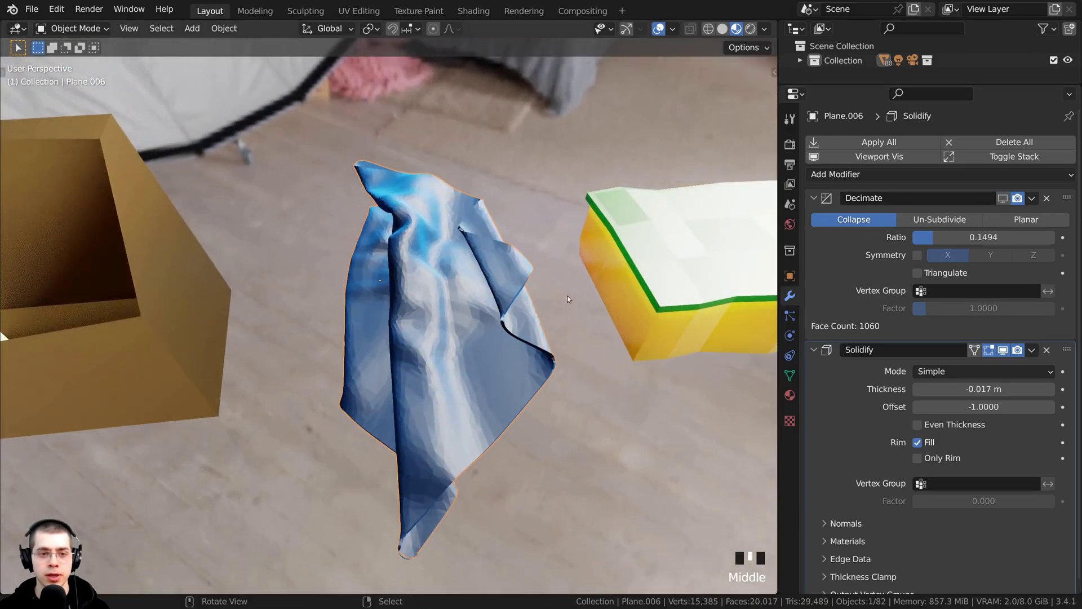
pyautogui.click(1002, 198)
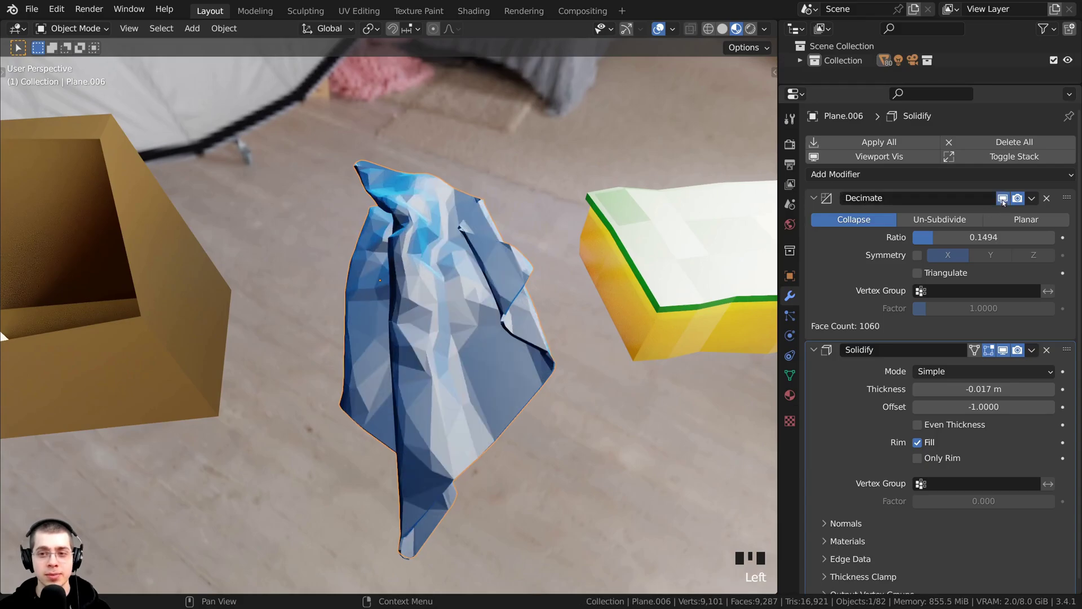
pyautogui.moveTo(997, 238)
pyautogui.mouseDown()
pyautogui.moveTo(984, 237)
pyautogui.moveTo(1016, 237)
pyautogui.moveTo(985, 237)
pyautogui.mouseUp()
pyautogui.hotkey('ctrl', 'z')
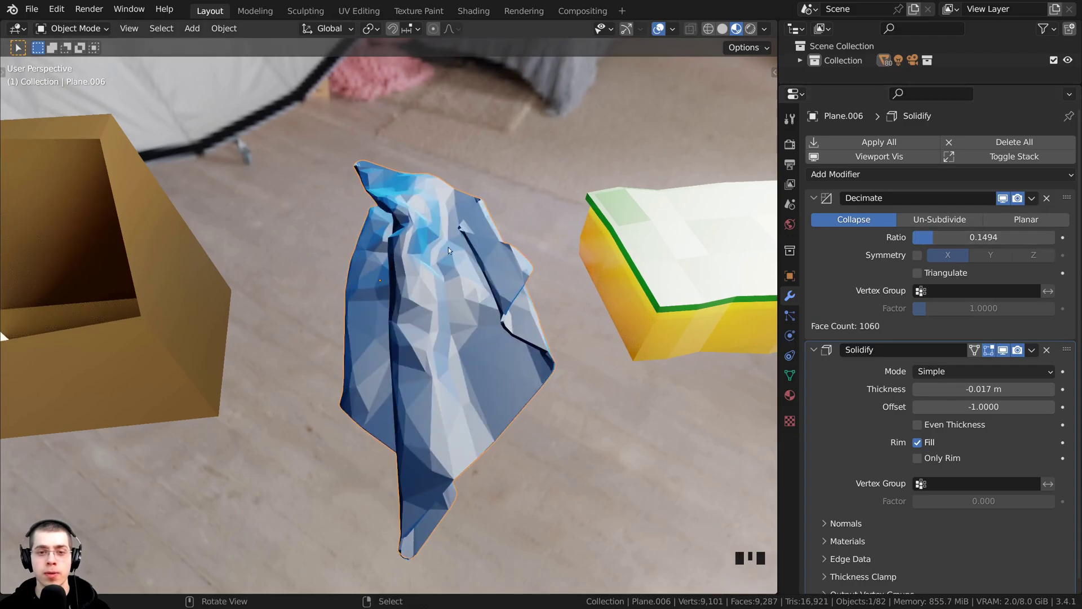
# Step: Deselect the cloth and examine it alongside the green-and-yellow sponge
pyautogui.moveTo(448, 246); pyautogui.dragTo(404, 185, button='middle')
pyautogui.scroll(-3, 425, 409)
pyautogui.moveTo(425, 409); pyautogui.dragTo(461, 341, button='middle')
pyautogui.press('a')
pyautogui.press('a')
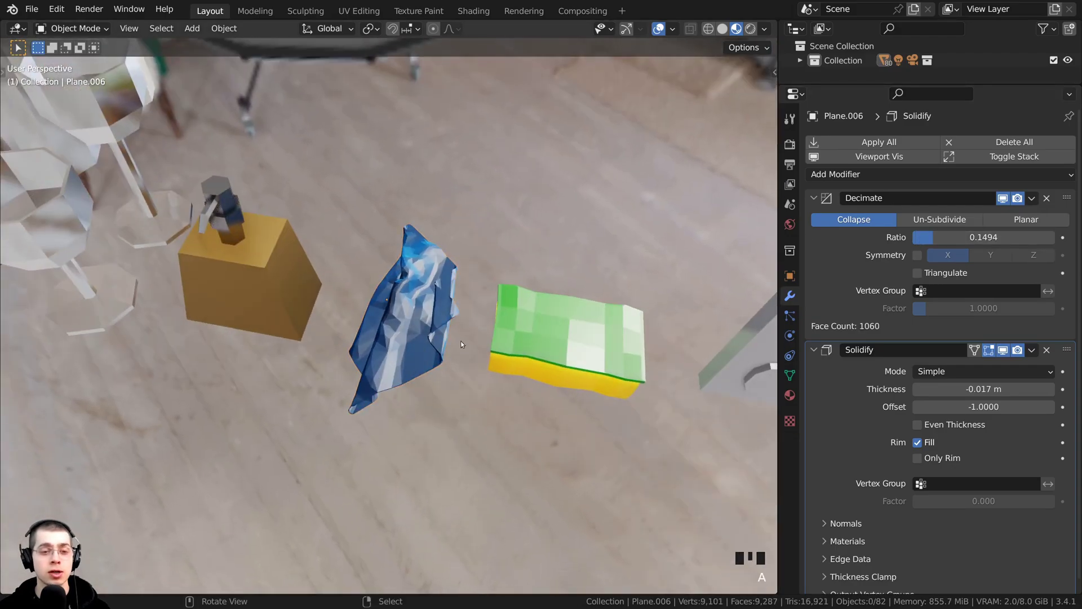
pyautogui.scroll(2, 483, 291)
pyautogui.press('a')
pyautogui.press('a')
pyautogui.moveTo(483, 292); pyautogui.dragTo(325, 312, button='middle')
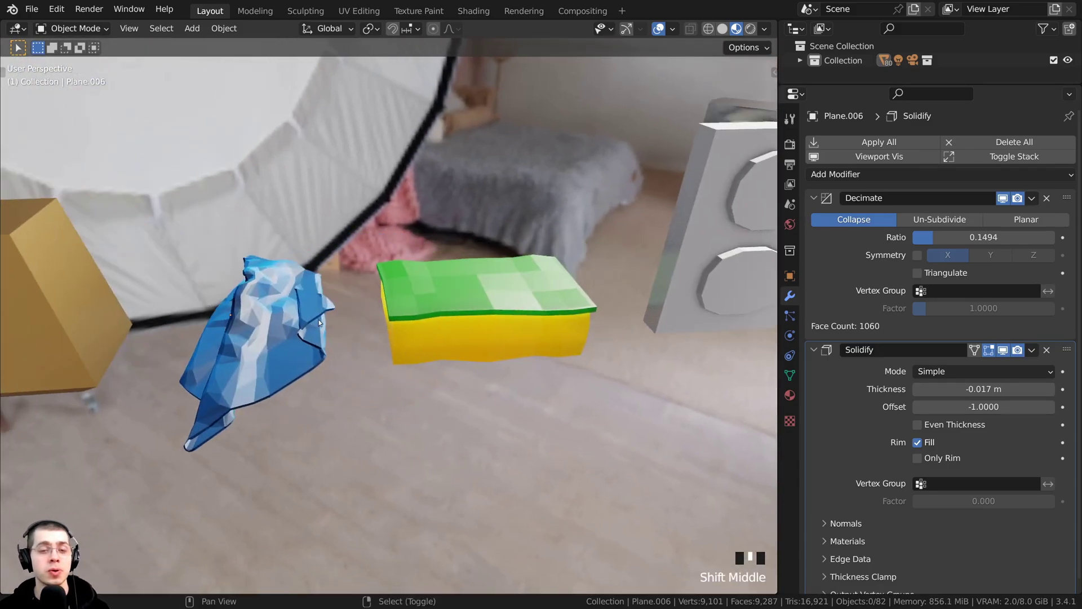
# Step: Select the green-and-yellow sponge and examine its full mesh in Edit Mode
pyautogui.rightClick(434, 317)
pyautogui.moveTo(434, 317); pyautogui.dragTo(352, 309, button='middle')
pyautogui.press('Tab')
pyautogui.scroll(-2, 387, 341)
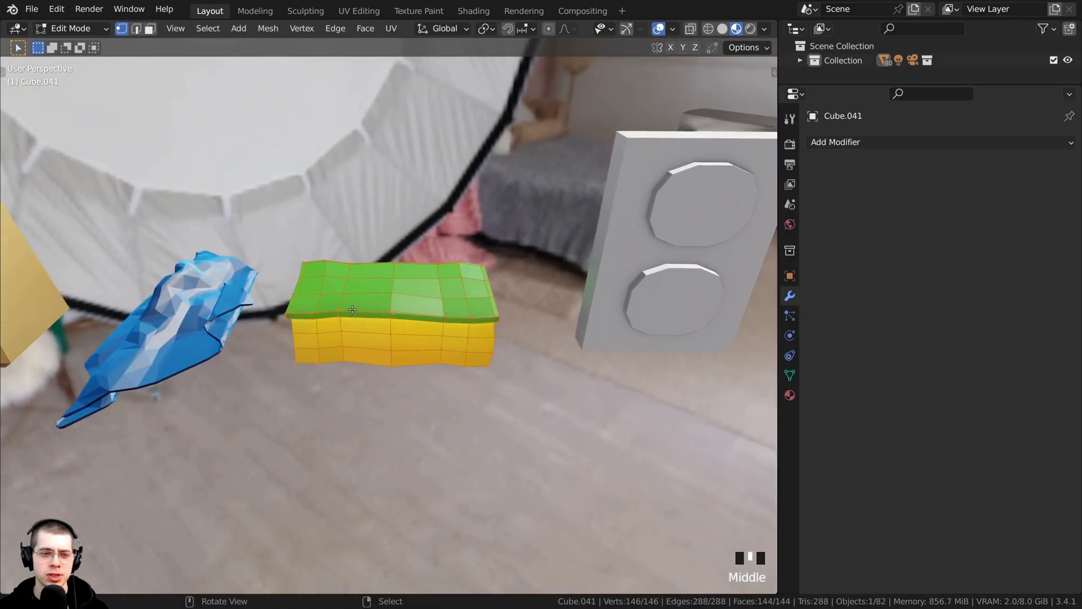
pyautogui.scroll(1, 490, 342)
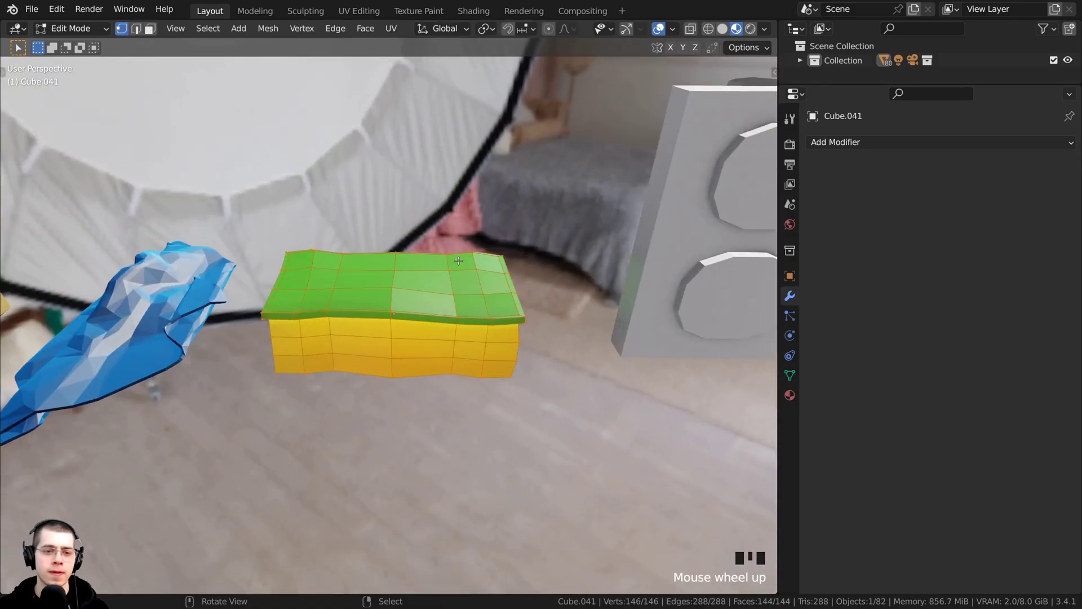
# Step: Examine the sponge's mesh from the side, and inspect its Subsurface and Subsurface Color material settings in Object Mode
pyautogui.moveTo(333, 328); pyautogui.dragTo(372, 248, button='middle')
pyautogui.scroll(1, 372, 249)
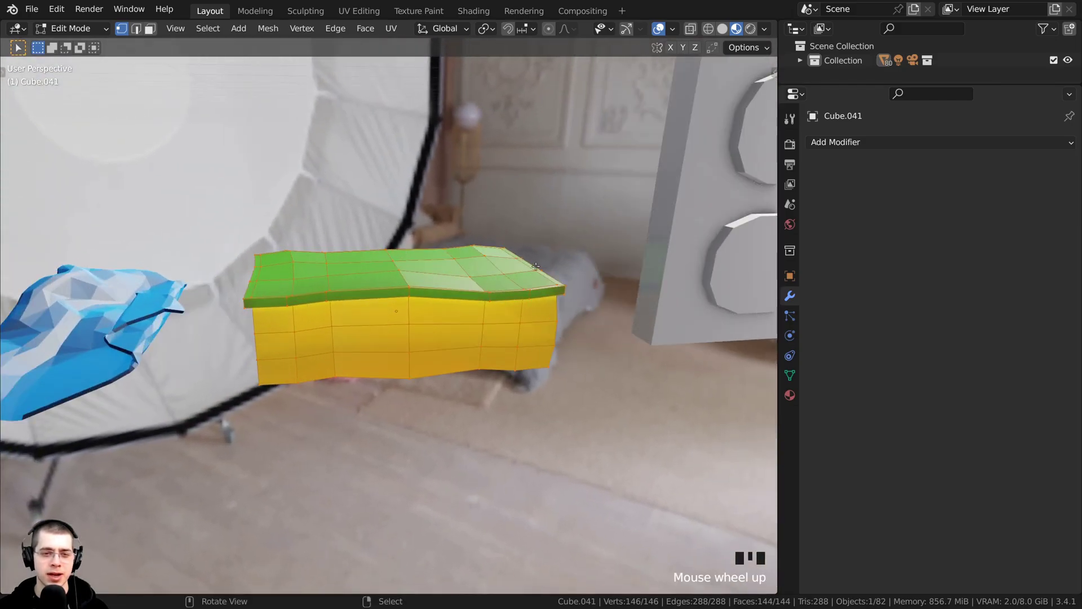
pyautogui.moveTo(535, 266); pyautogui.dragTo(433, 272, button='middle')
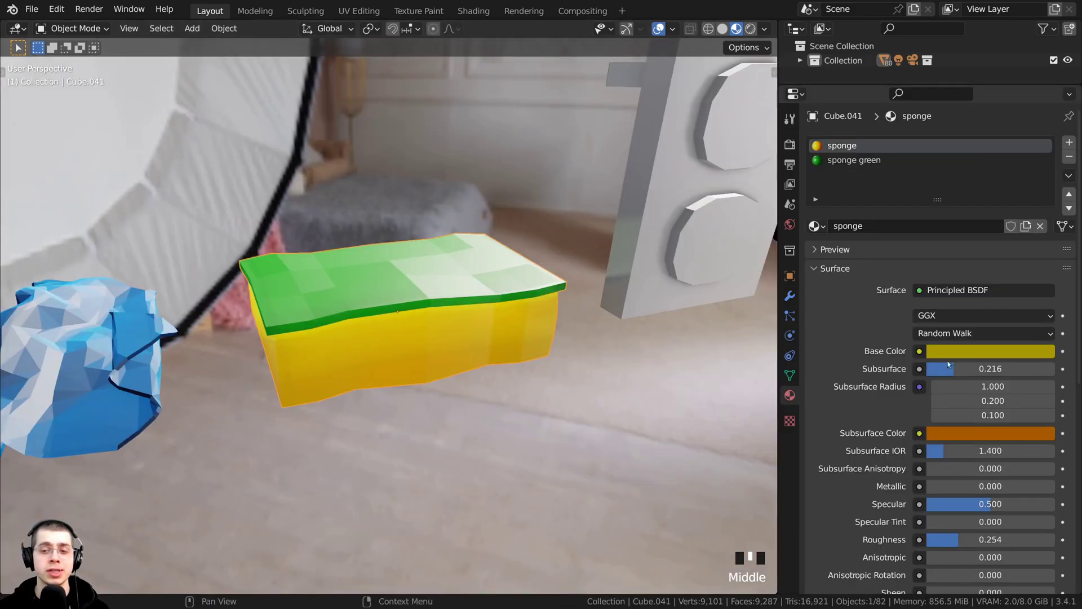
pyautogui.click(980, 370)
pyautogui.click(830, 398)
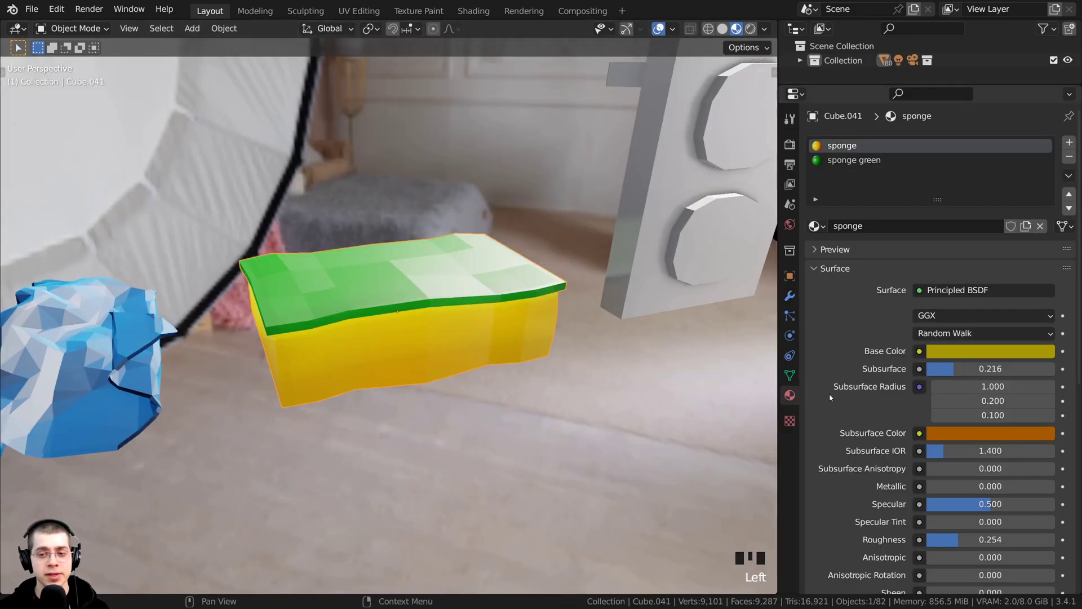
pyautogui.click(947, 434)
pyautogui.click(933, 433)
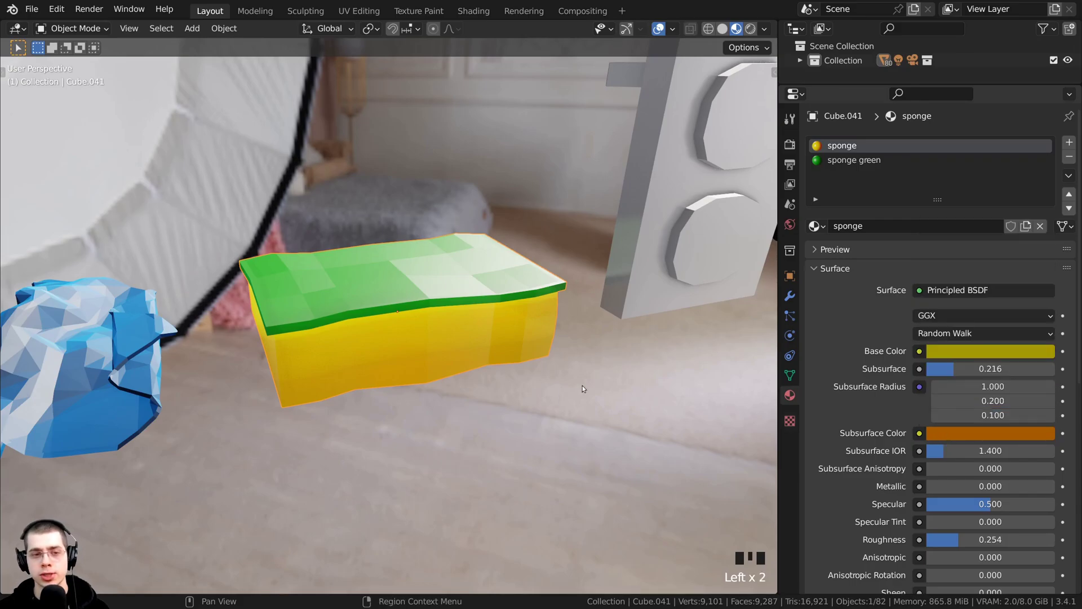
# Step: Preview the deselected sponge in Rendered viewport shading and examine it from below and other angles
pyautogui.moveTo(583, 384)
pyautogui.mouseDown(button='middle')
pyautogui.moveTo(478, 333)
pyautogui.moveTo(482, 282)
pyautogui.mouseUp(button='middle')
pyautogui.press('z')
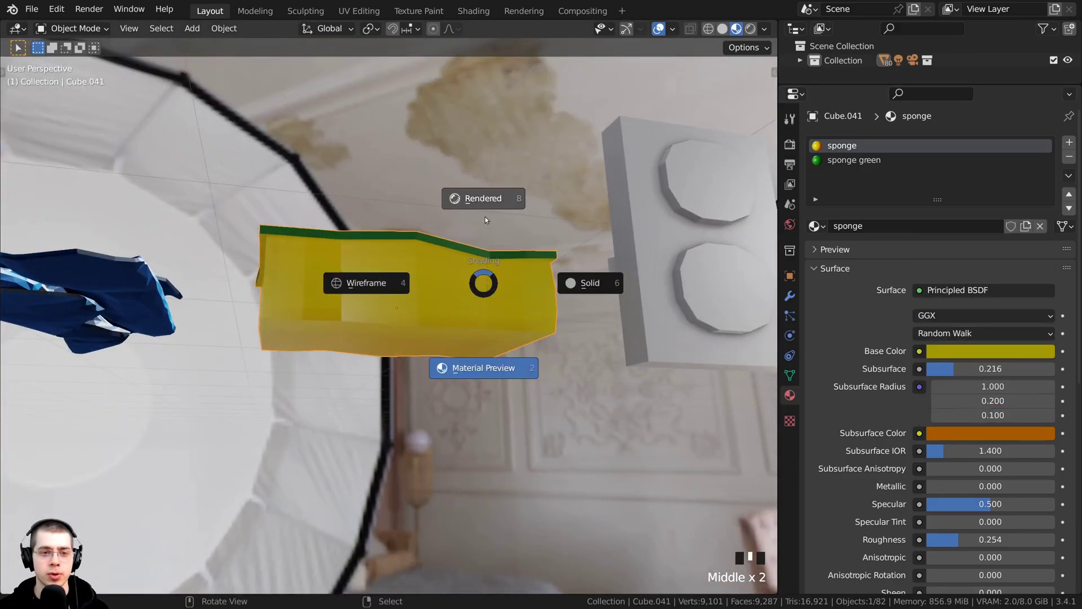
pyautogui.click(486, 221)
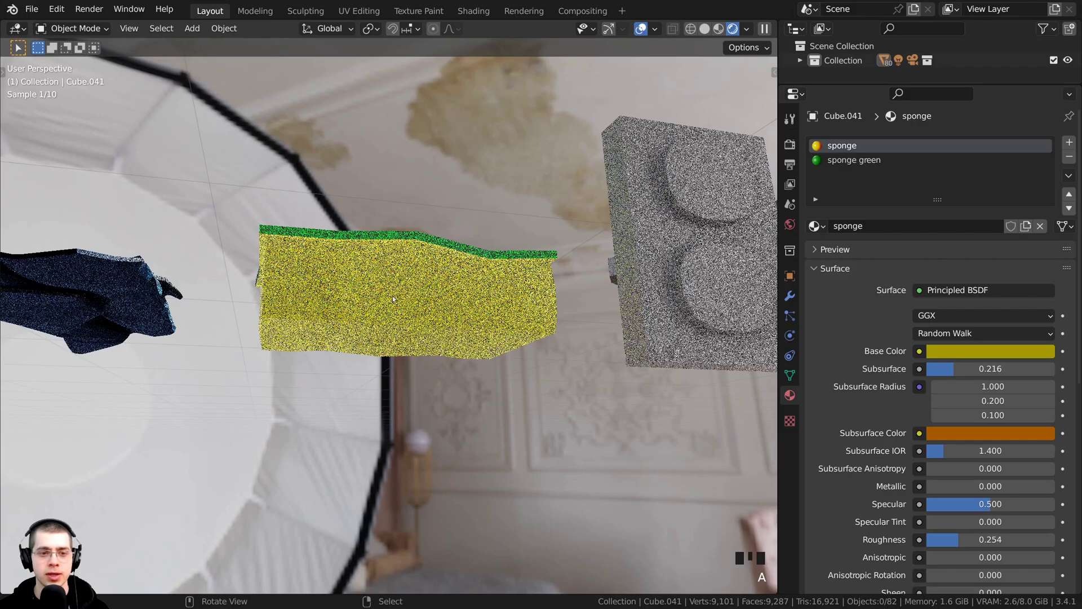
pyautogui.moveTo(435, 292); pyautogui.dragTo(542, 315, button='middle')
pyautogui.scroll(-2, 425, 318)
pyautogui.moveTo(333, 320); pyautogui.dragTo(376, 278, button='middle')
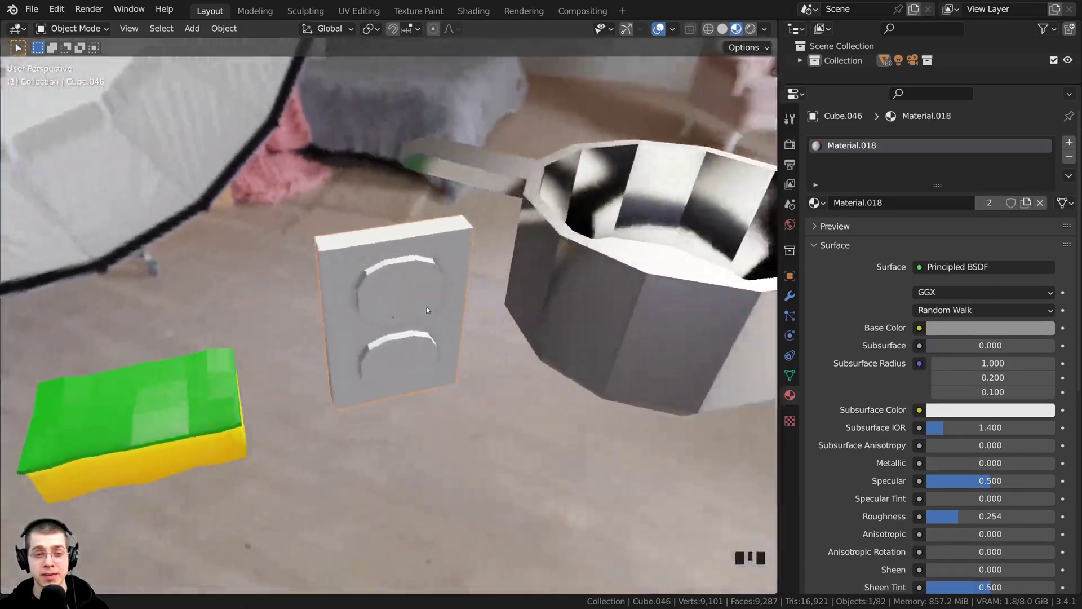
# Step: Examine the grey plate with two raised discs beside the sponge and deselect it
pyautogui.scroll(2, 489, 299)
pyautogui.hotkey('alt', 'a')
pyautogui.scroll(-2, 508, 370)
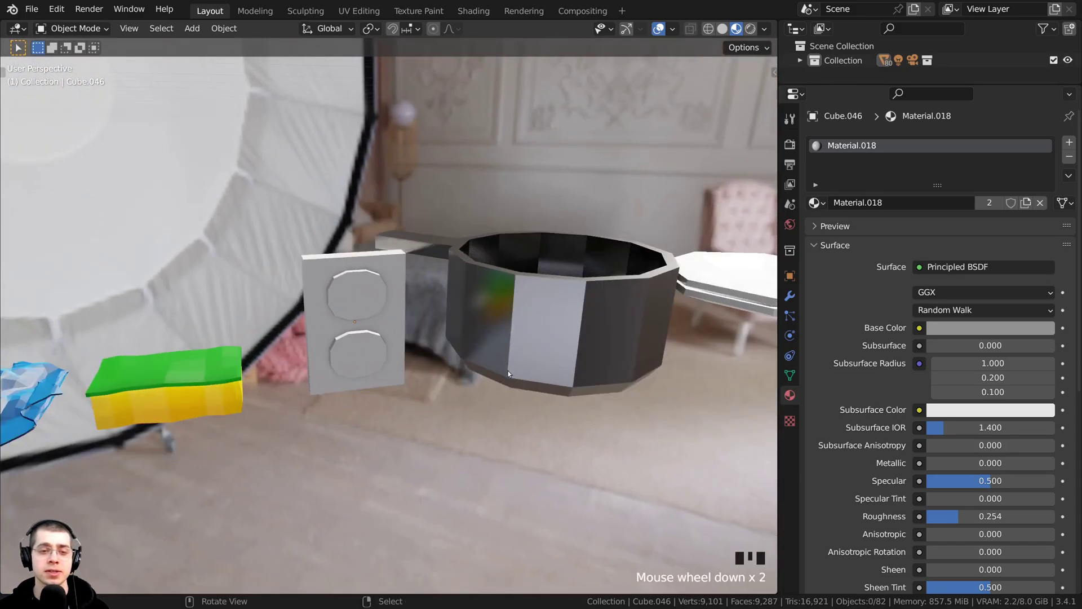
# Step: Select the metal pot and examine its handle, rim and interior from several angles
pyautogui.keyDown('shift'); pyautogui.moveTo(508, 370); pyautogui.dragTo(313, 379, button='middle'); pyautogui.keyUp('shift')
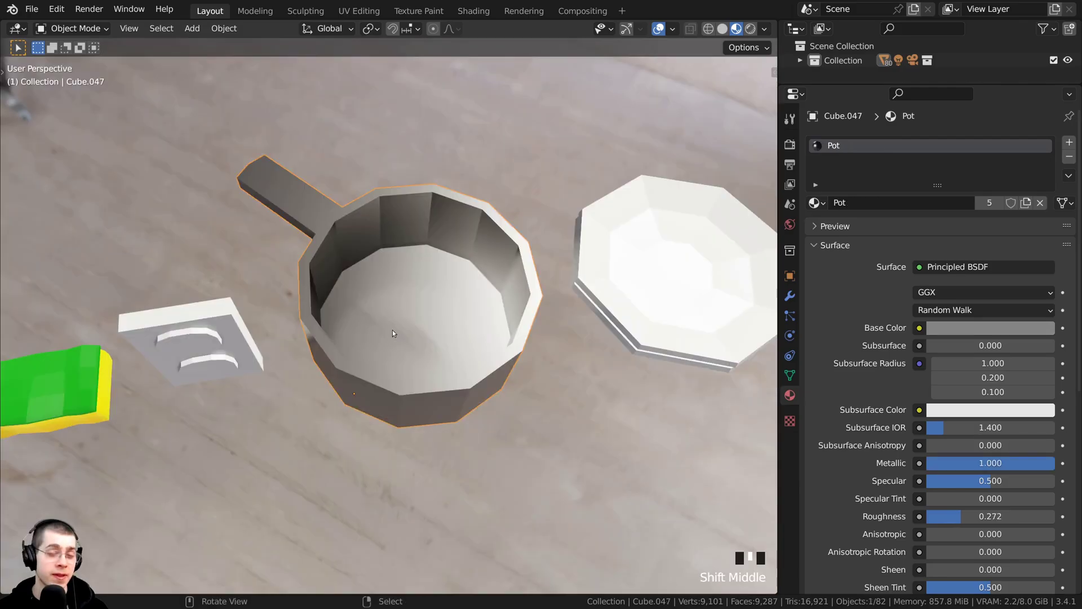
pyautogui.moveTo(392, 330); pyautogui.dragTo(368, 282, button='middle')
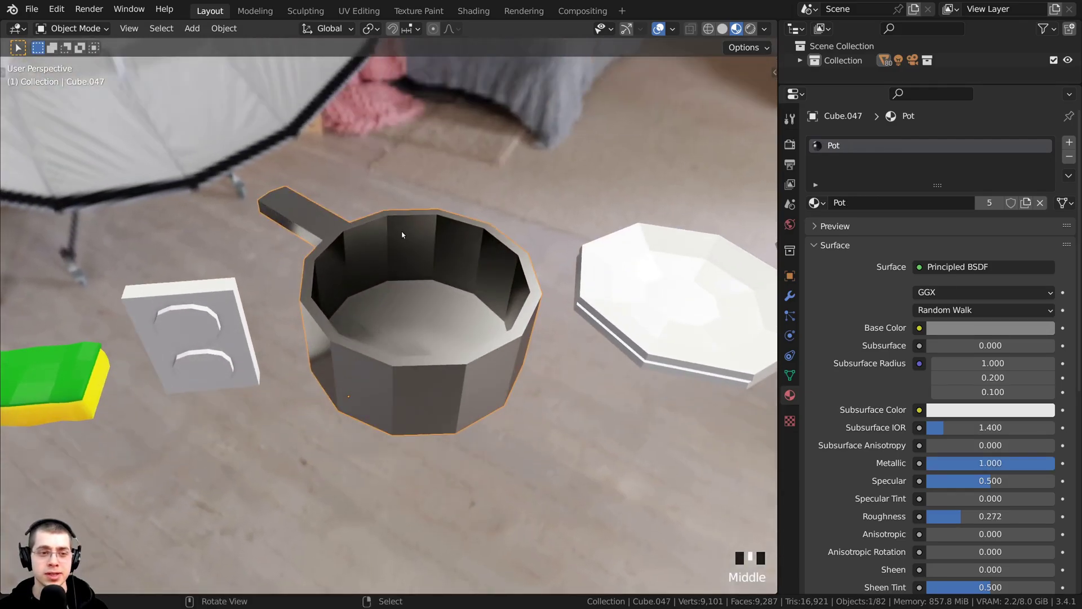
pyautogui.moveTo(391, 377); pyautogui.dragTo(482, 362, button='middle')
pyautogui.scroll(3, 457, 333)
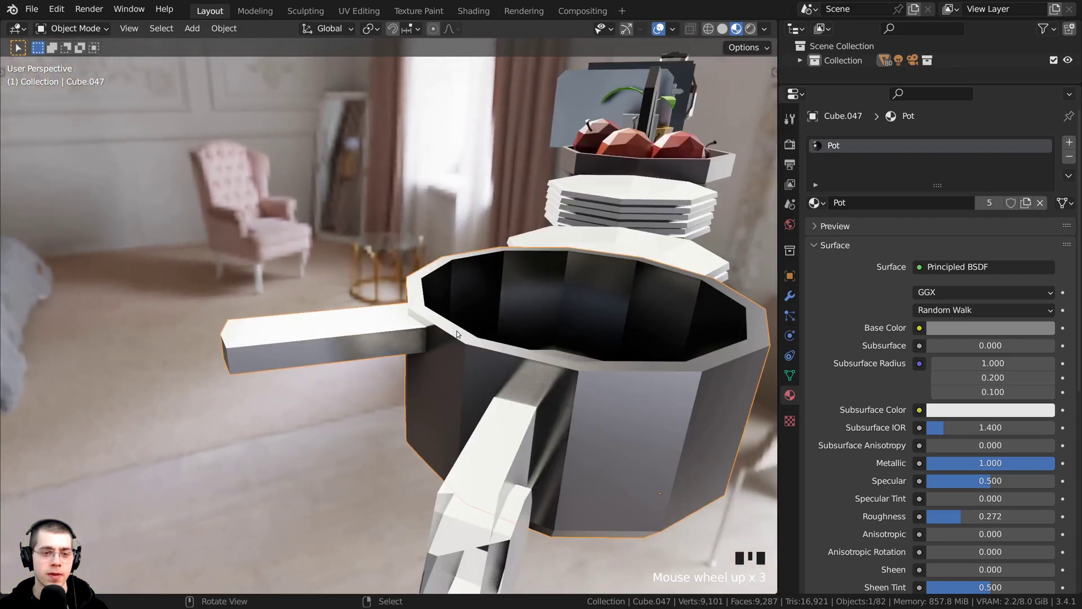
pyautogui.moveTo(307, 331); pyautogui.dragTo(259, 403, button='middle')
pyautogui.scroll(2, 429, 317)
pyautogui.scroll(-3, 471, 331)
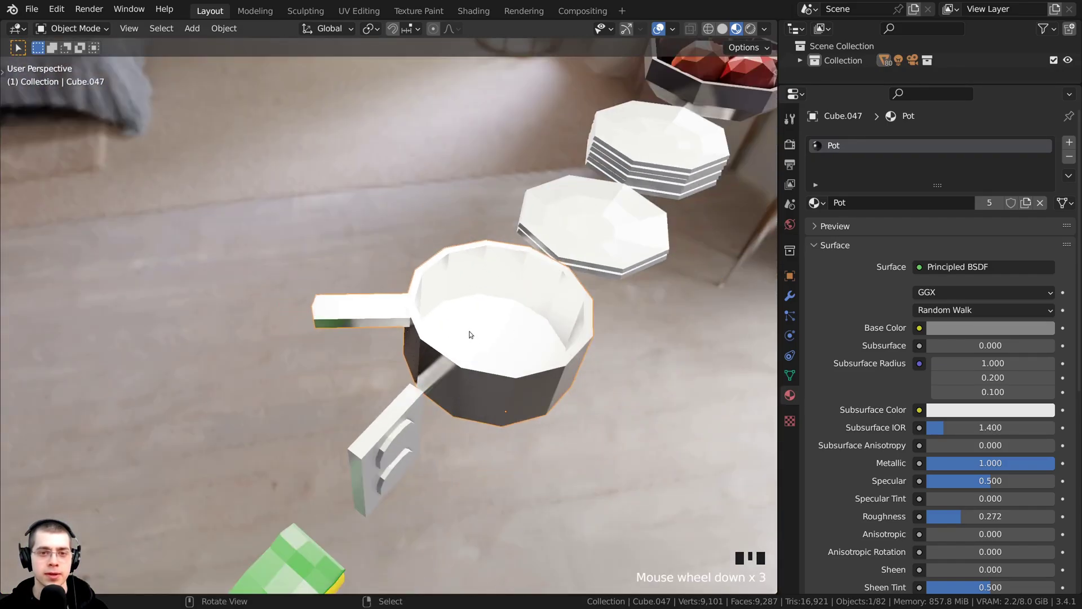
# Step: Bring the bowl of apples into view and point out the Ico Sphere among the mesh primitives that can be added
pyautogui.moveTo(355, 321); pyautogui.dragTo(231, 242, button='middle')
pyautogui.keyDown('shift'); pyautogui.moveTo(659, 321); pyautogui.dragTo(542, 330, button='middle'); pyautogui.keyUp('shift')
pyautogui.keyDown('shift'); pyautogui.moveTo(659, 355); pyautogui.dragTo(411, 290, button='middle'); pyautogui.keyUp('shift')
pyautogui.scroll(2, 408, 360)
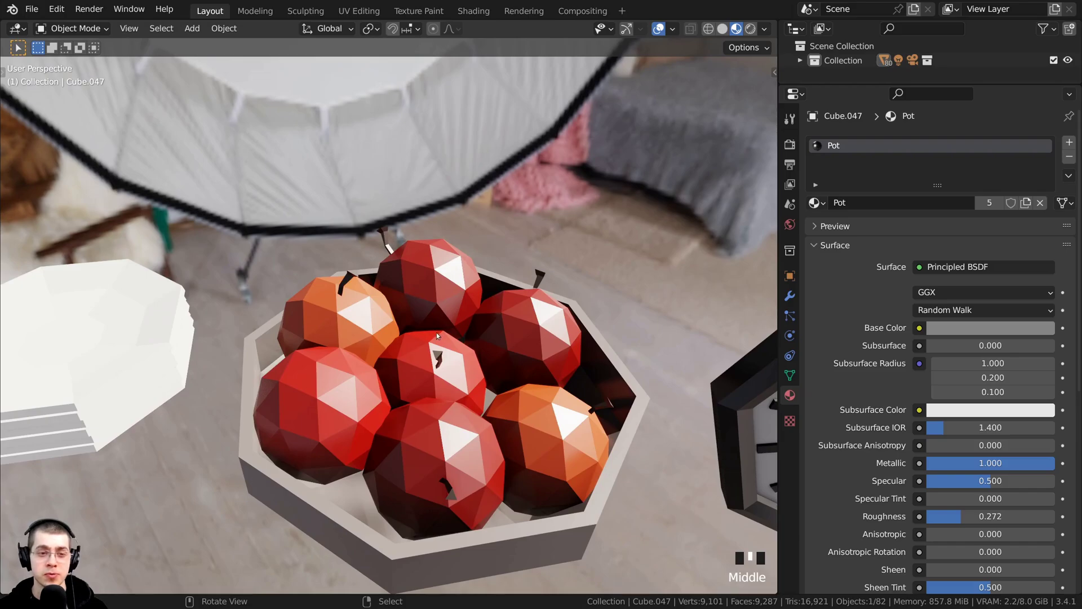
pyautogui.scroll(-1, 434, 347)
pyautogui.hotkey('shift', 'a')
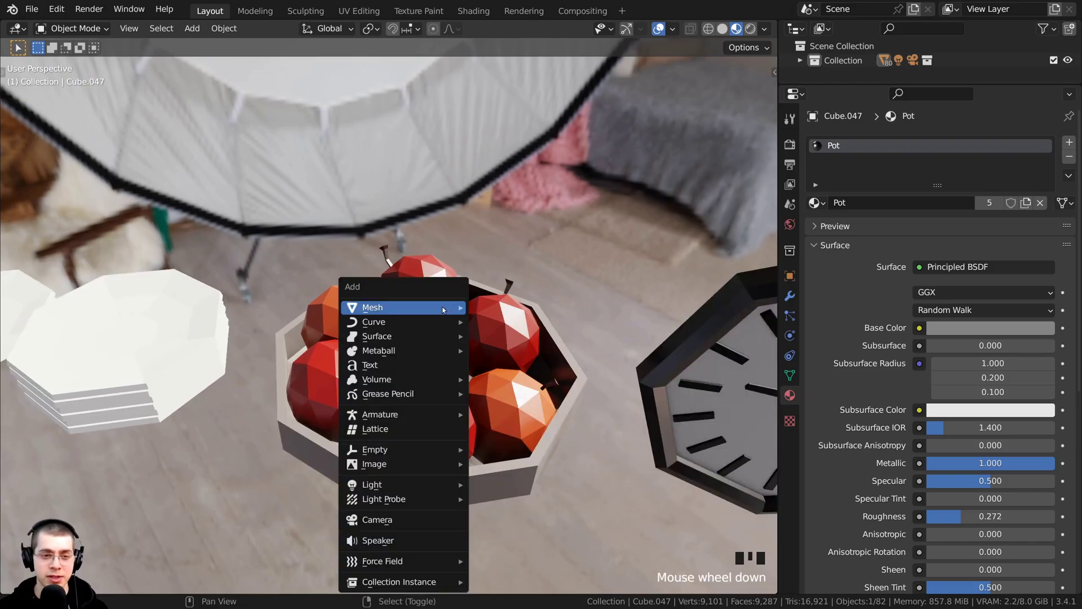
pyautogui.moveTo(437, 309)
pyautogui.scroll(5, 524, 85)
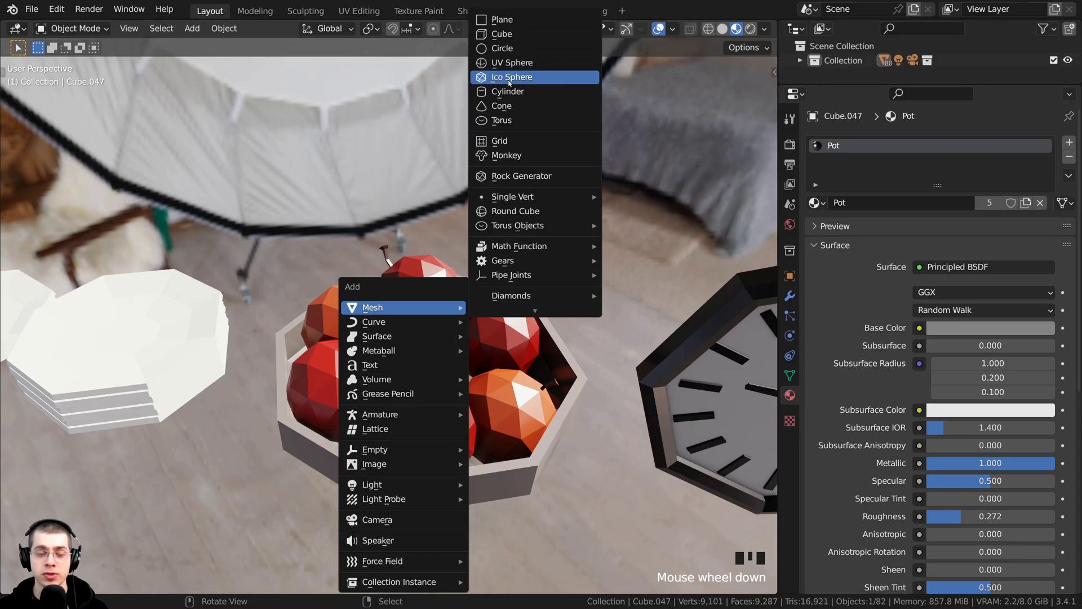
# Step: Select the apples and inspect their apple.002 and apple materials alongside the bowl
pyautogui.moveTo(511, 391); pyautogui.dragTo(744, 180, button='middle')
pyautogui.rightClick(543, 404)
pyautogui.scroll(1, 544, 404)
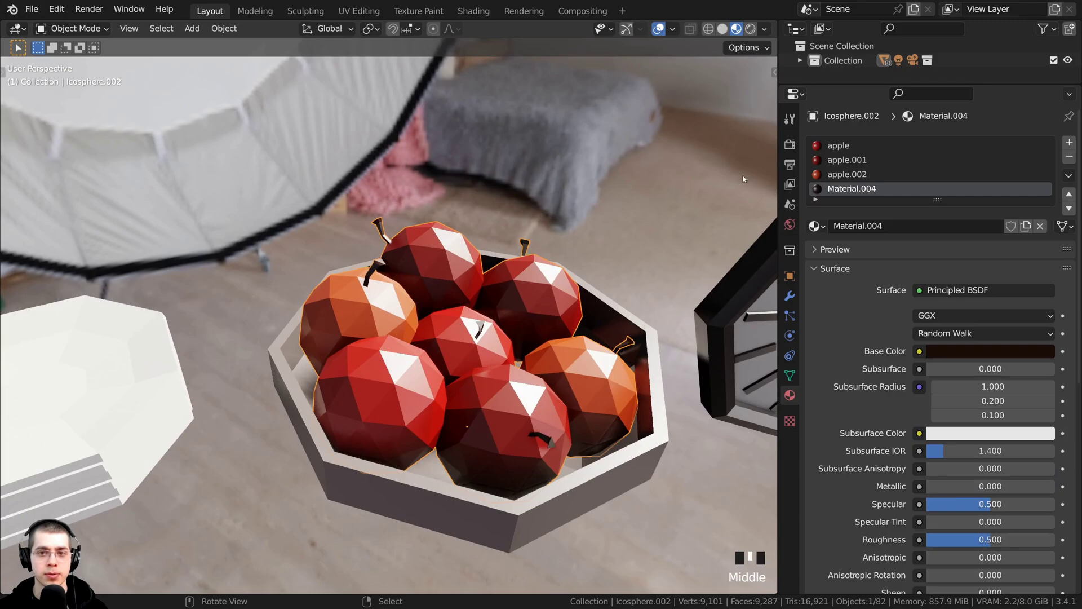
pyautogui.click(831, 174)
pyautogui.click(831, 146)
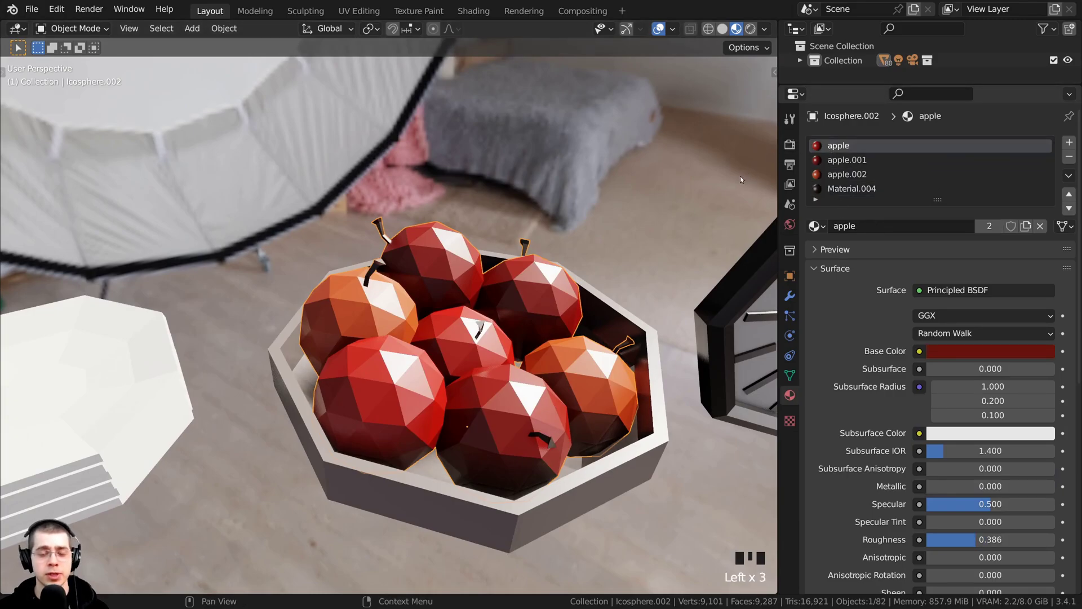
pyautogui.moveTo(620, 236); pyautogui.dragTo(594, 294, button='middle')
pyautogui.scroll(2, 436, 262)
pyautogui.keyDown('shift'); pyautogui.moveTo(366, 394); pyautogui.dragTo(341, 299, button='middle'); pyautogui.keyUp('shift')
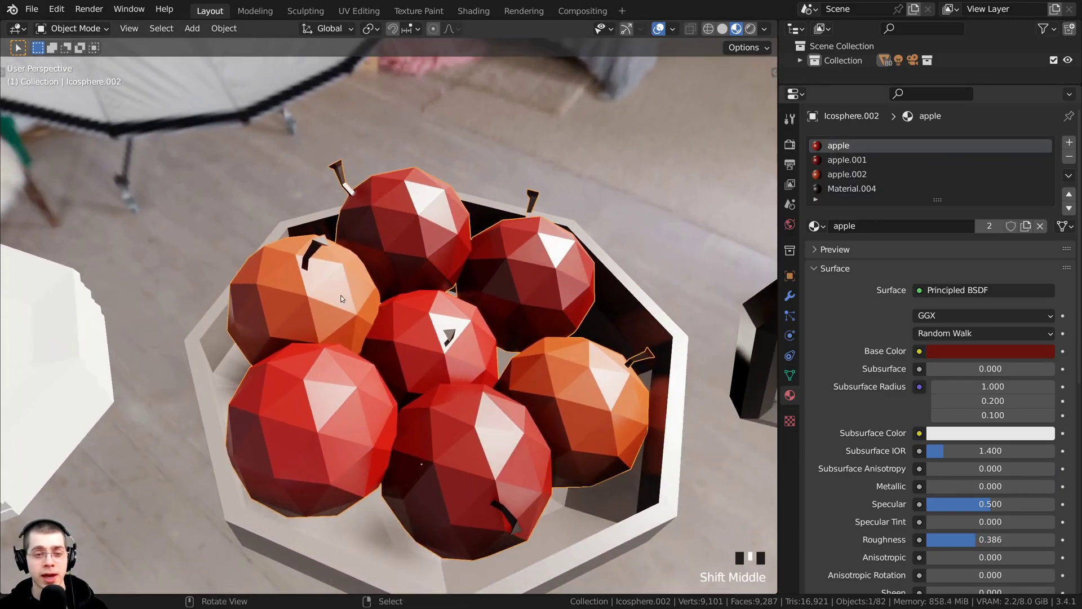
pyautogui.keyDown('shift'); pyautogui.moveTo(546, 323); pyautogui.dragTo(493, 339, button='middle'); pyautogui.keyUp('shift')
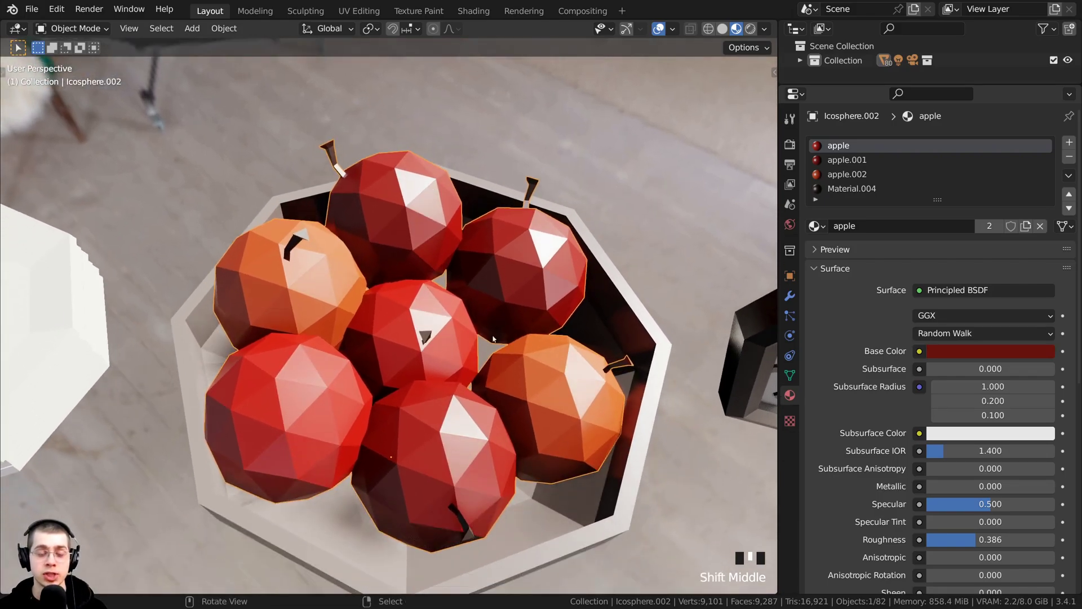
# Step: Compare the apple.002, apple.001 and apple materials, and examine the apples' stems up close
pyautogui.click(840, 174)
pyautogui.click(841, 159)
pyautogui.click(840, 146)
pyautogui.moveTo(361, 265); pyautogui.dragTo(339, 222, button='middle')
pyautogui.keyDown('shift'); pyautogui.moveTo(295, 186); pyautogui.dragTo(318, 166, button='middle'); pyautogui.keyUp('shift')
pyautogui.scroll(2, 336, 163)
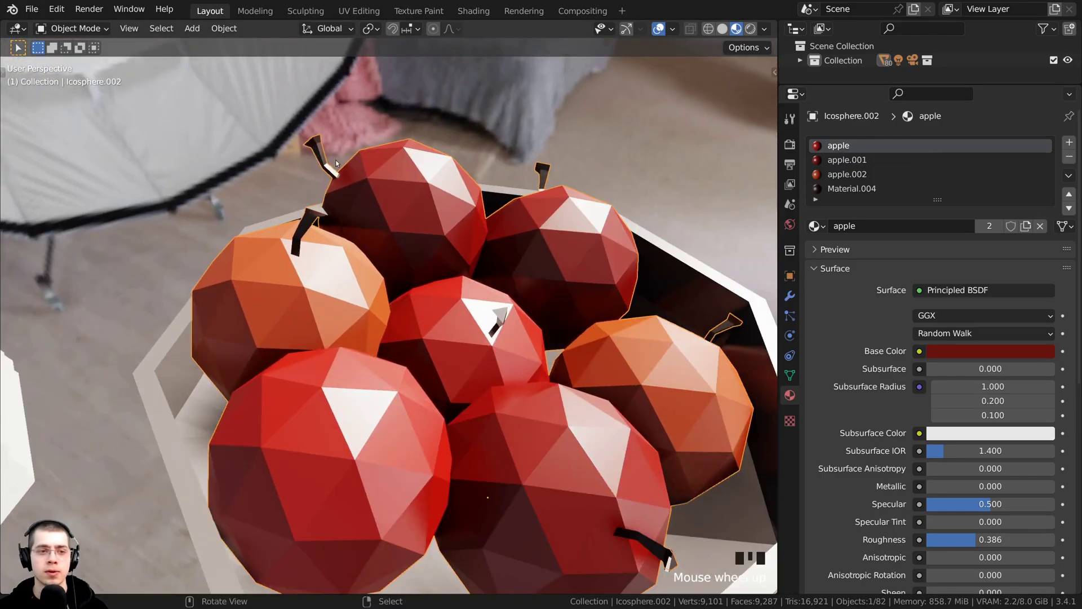
pyautogui.scroll(-5, 338, 174)
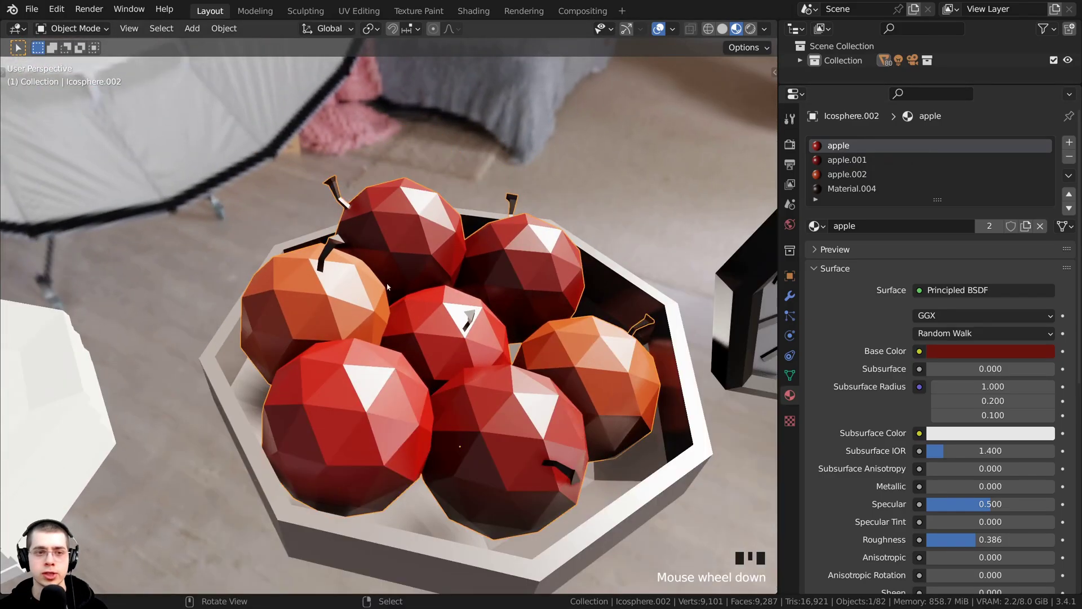
# Step: Select the octagonal wall clock, examine its full mesh in Edit Mode, and deselect it
pyautogui.moveTo(338, 174); pyautogui.dragTo(440, 352, button='middle')
pyautogui.click(417, 288)
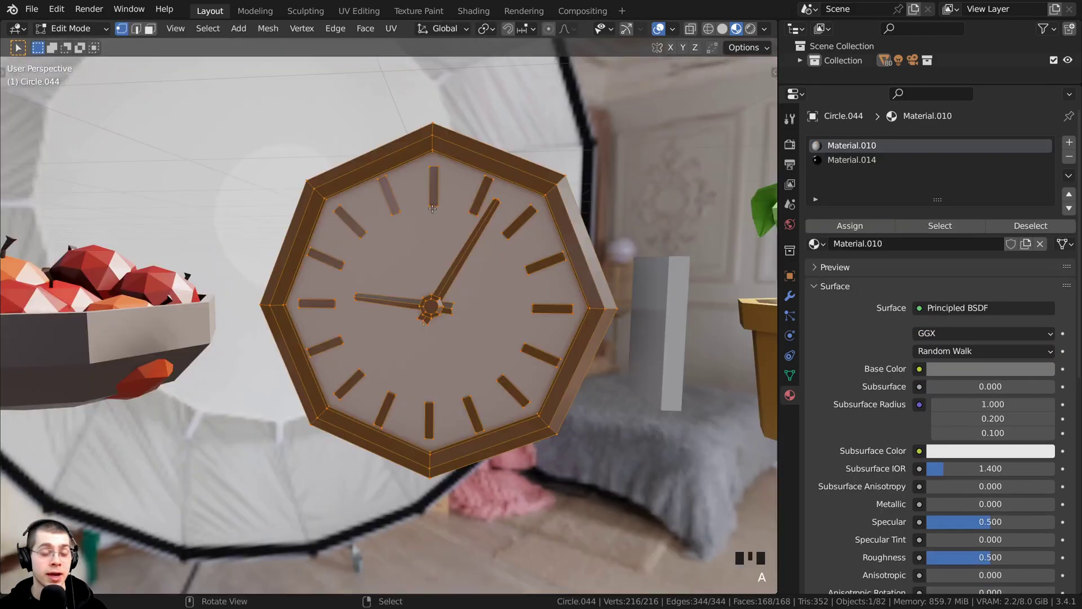
pyautogui.moveTo(432, 209); pyautogui.dragTo(438, 184, button='middle')
pyautogui.hotkey('alt', 'a')
pyautogui.press('Tab')
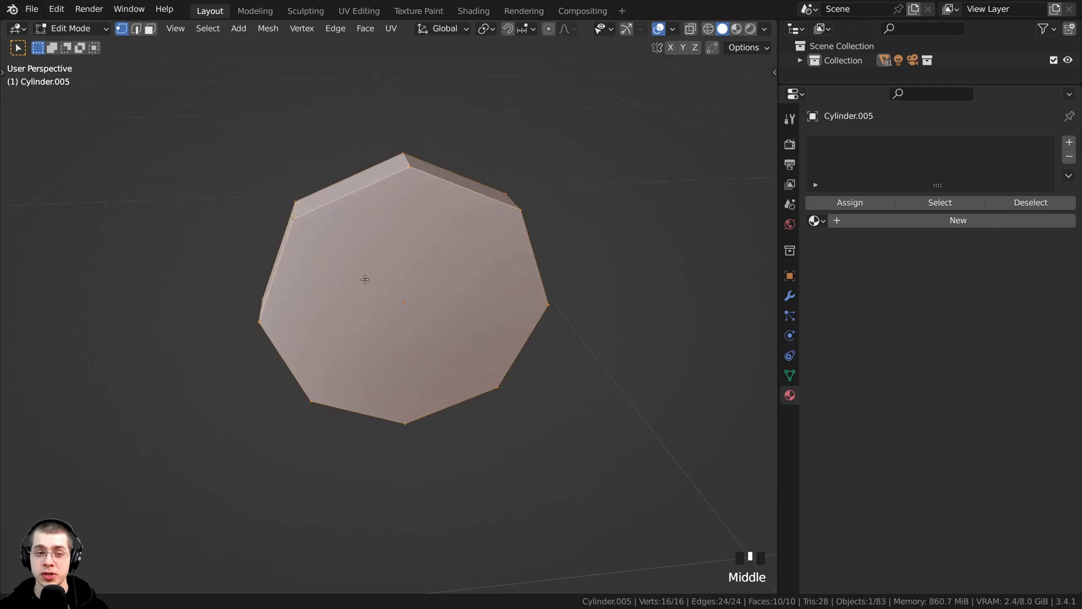
# Step: Add a cube to the eight-sided cylinder's mesh in Edit Mode and scale it down uniformly
pyautogui.moveTo(365, 277); pyautogui.dragTo(394, 168, button='middle')
pyautogui.scroll(2, 374, 225)
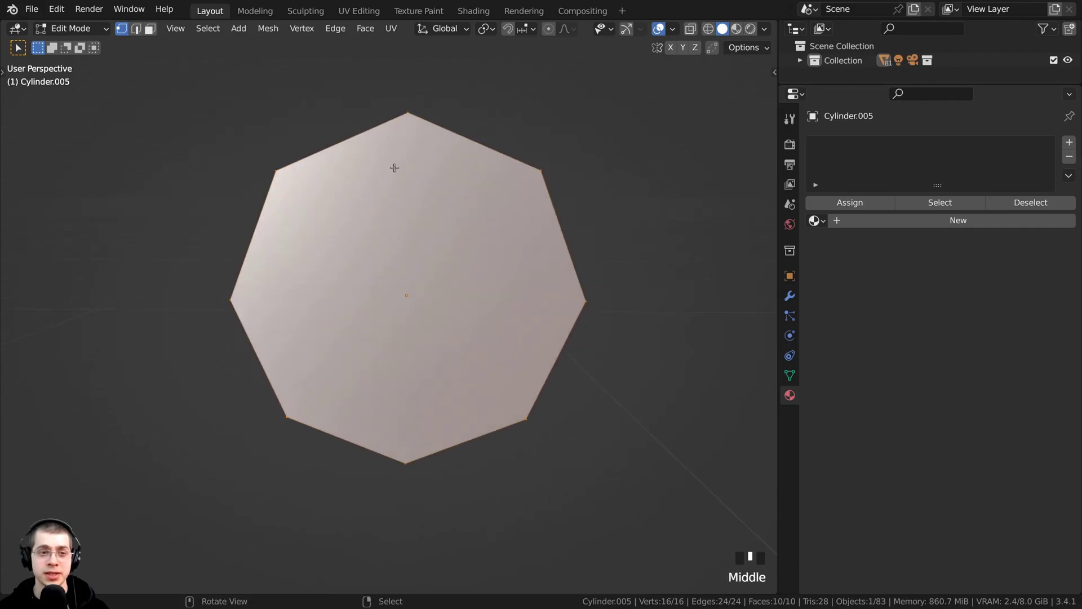
pyautogui.hotkey('shift', 'a')
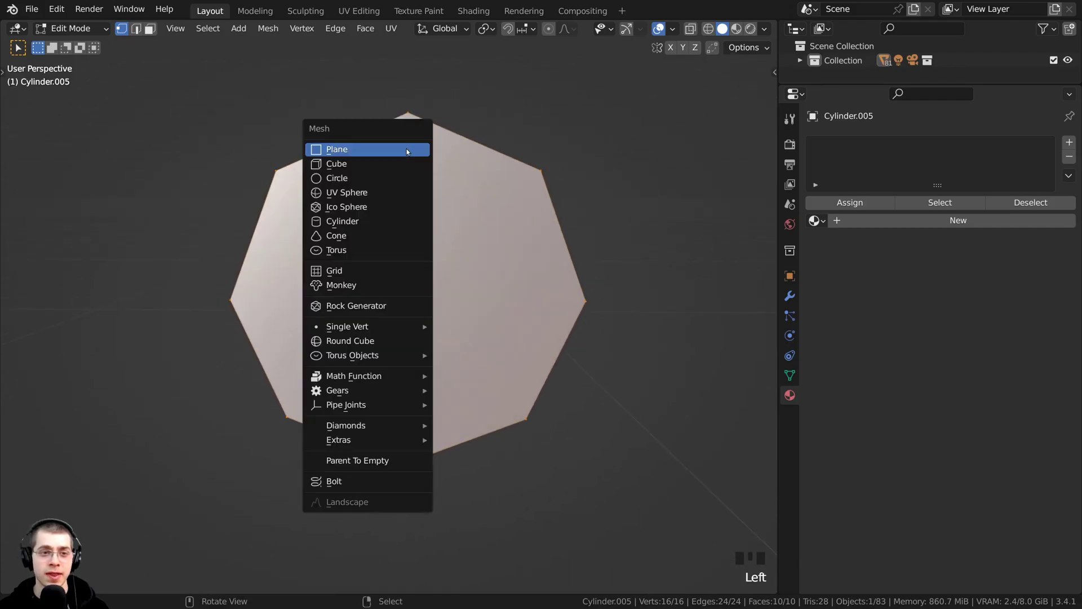
pyautogui.click(382, 164)
pyautogui.scroll(-4, 471, 207)
pyautogui.press('s')
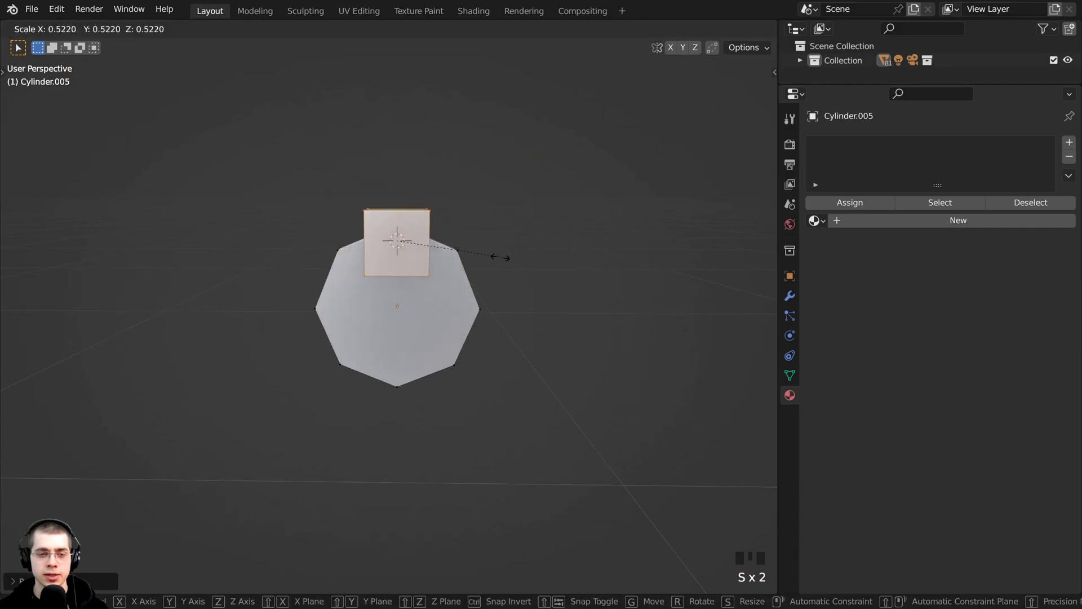
pyautogui.click(420, 242)
# Step: Stretch the small cube along Z into a narrow bar and adjust its overall scale
pyautogui.scroll(3, 408, 217)
pyautogui.press('s')
pyautogui.press('z')
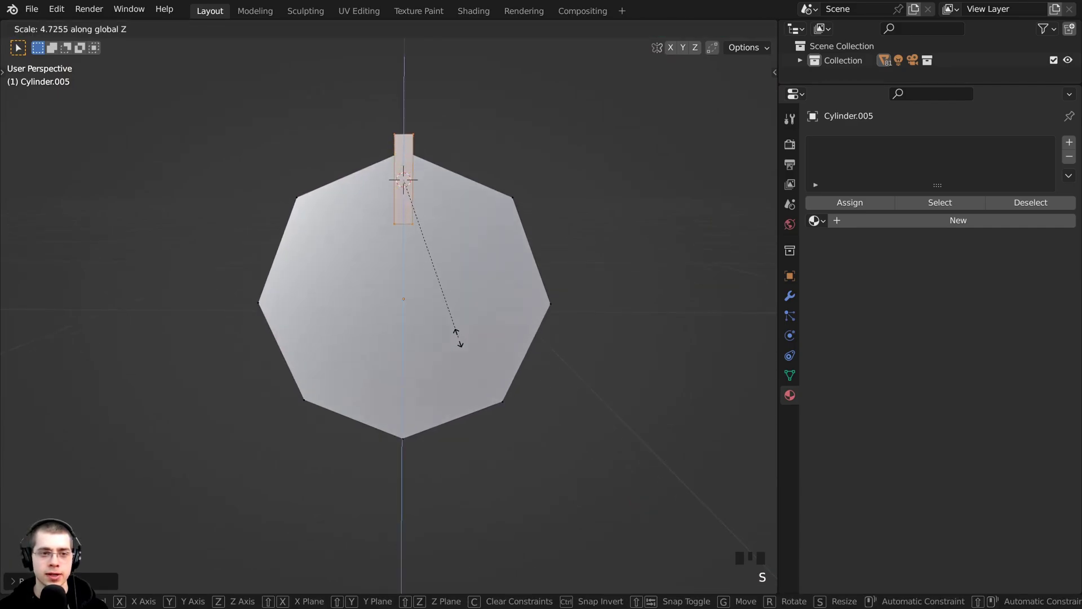
pyautogui.click(463, 343)
pyautogui.press('s')
pyautogui.click(462, 227)
# Step: Move the bar along Z to sit just below the octagon's upper corner, scale it down slightly, and return to Object Mode
pyautogui.press('g')
pyautogui.press('z')
pyautogui.click(464, 248)
pyautogui.moveTo(464, 244)
pyautogui.mouseDown(button='middle')
pyautogui.moveTo(464, 230)
pyautogui.moveTo(471, 244)
pyautogui.mouseUp(button='middle')
pyautogui.scroll(1, 392, 115)
pyautogui.moveTo(412, 172); pyautogui.dragTo(422, 150, button='middle')
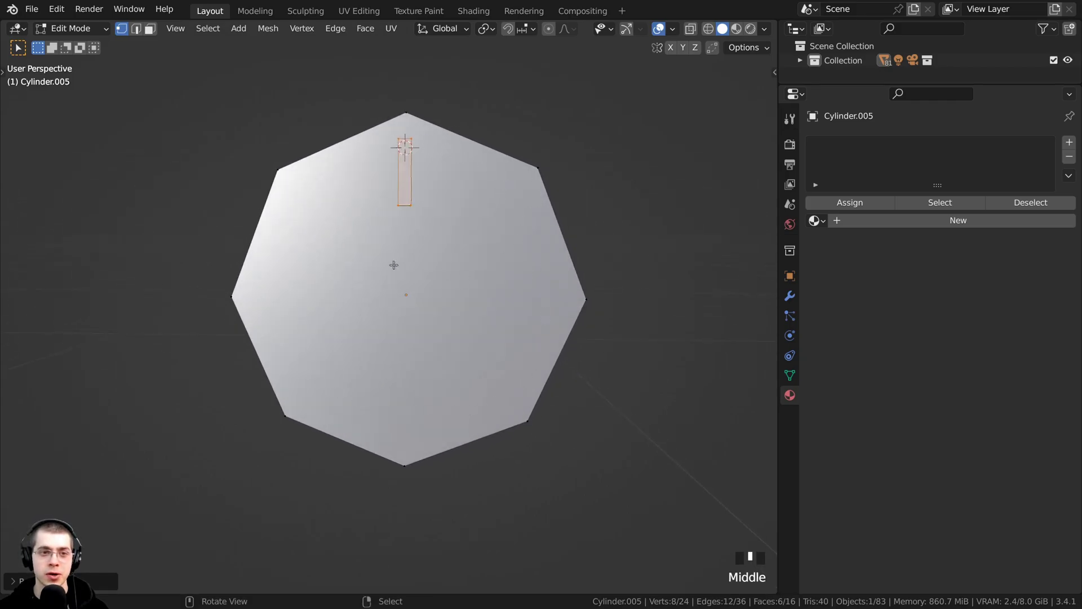
pyautogui.press('s')
pyautogui.click(543, 261)
pyautogui.press('Tab')
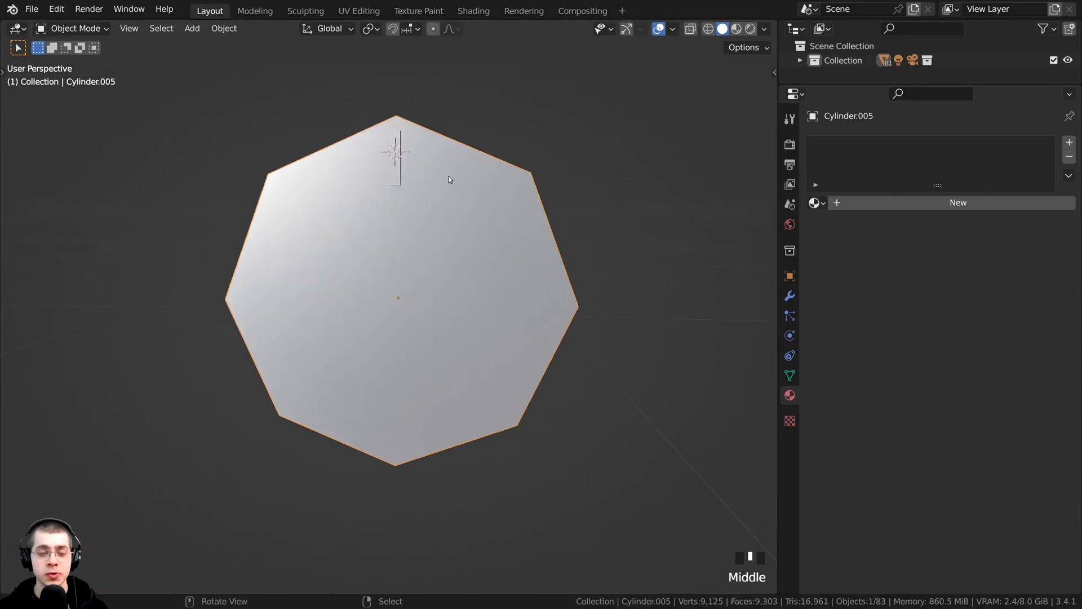
# Step: Snap the 3D cursor to the selected cylinder's origin with Cursor to Selected and check its position at the face's centre
pyautogui.hotkey('shift', 's')
pyautogui.hotkey('shift', 's')
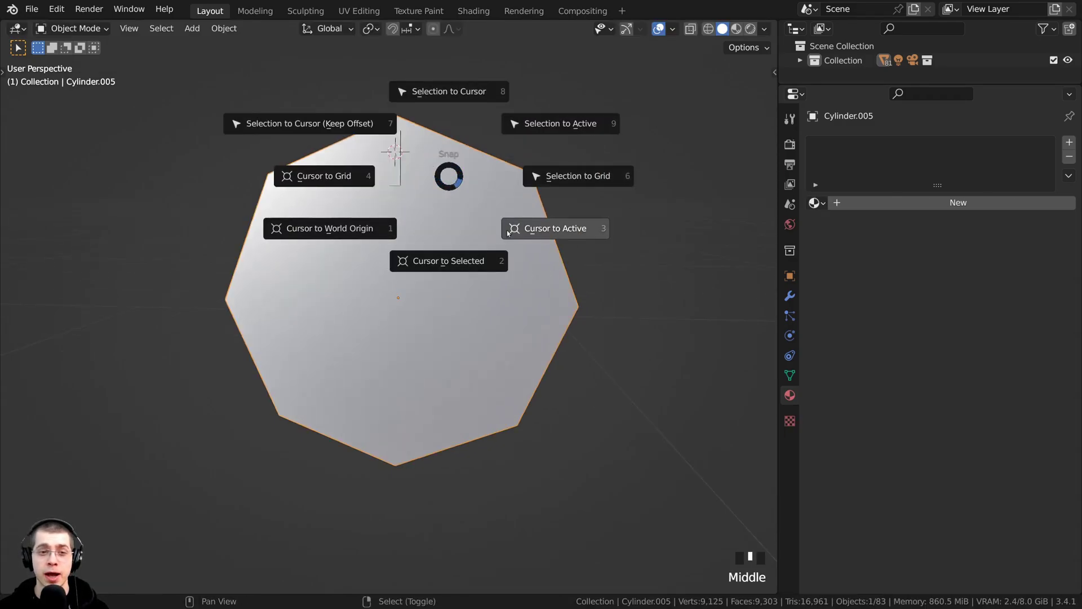
pyautogui.click(438, 270)
pyautogui.moveTo(444, 289); pyautogui.dragTo(448, 261, button='middle')
pyautogui.moveTo(404, 114); pyautogui.dragTo(251, 205, button='middle')
pyautogui.moveTo(559, 247); pyautogui.dragTo(501, 254, button='middle')
pyautogui.scroll(1, 401, 294)
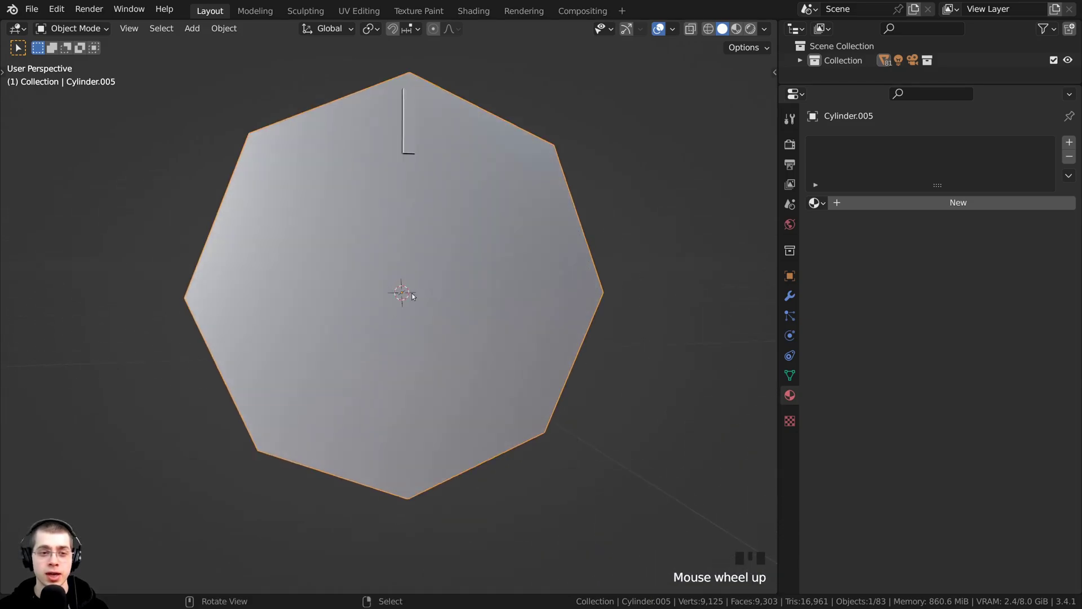
pyautogui.moveTo(412, 295); pyautogui.dragTo(388, 214, button='middle')
# Step: Enter Edit Mode on the octagonal cylinder with its small bar selected
pyautogui.press('Tab')
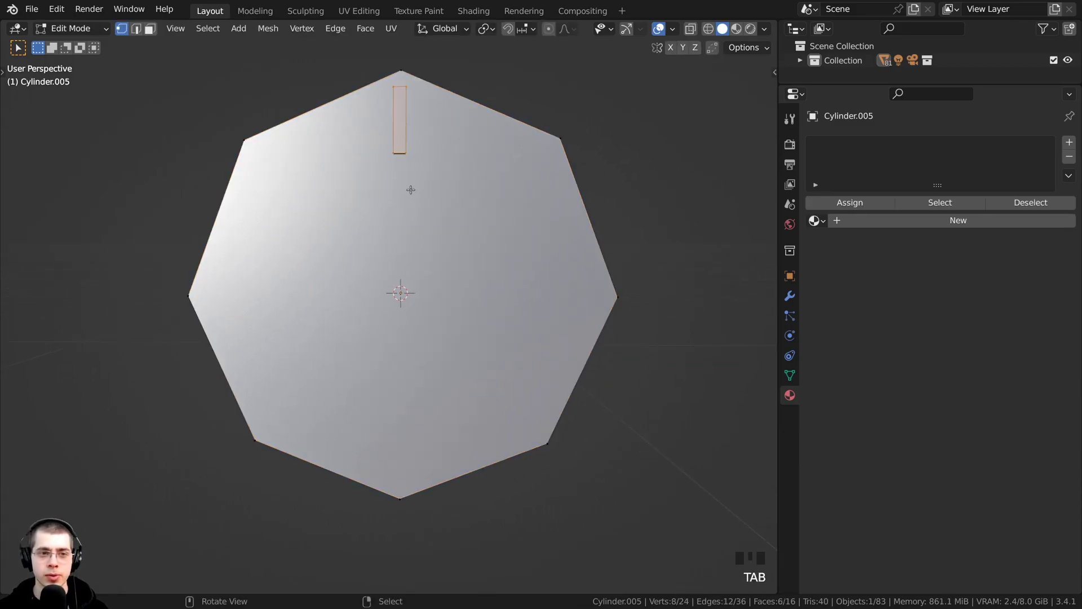
pyautogui.press('g')
pyautogui.rightClick(431, 164)
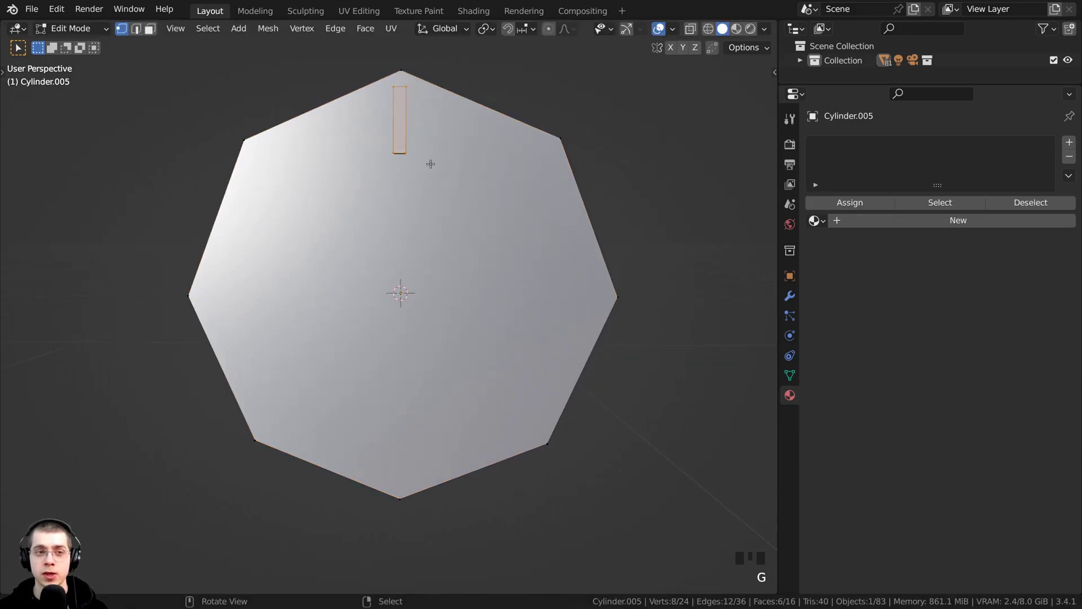
# Step: Try to duplicate the bar beside the original and rotate the copy about its own centre
pyautogui.moveTo(417, 169); pyautogui.dragTo(422, 174, button='middle')
pyautogui.hotkey('shift', 'd')
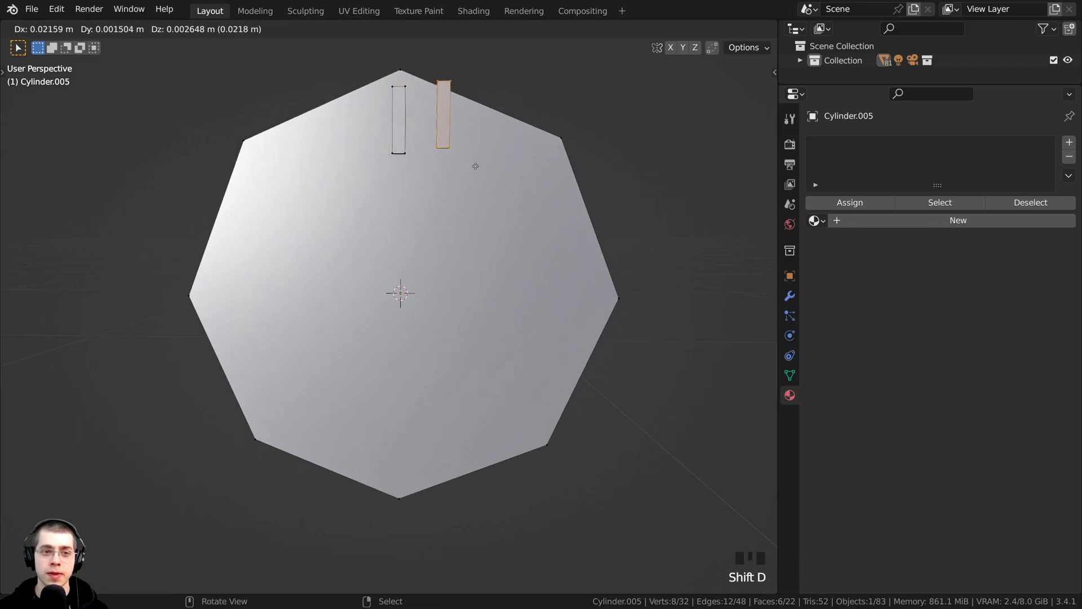
pyautogui.click(475, 166)
pyautogui.press('r')
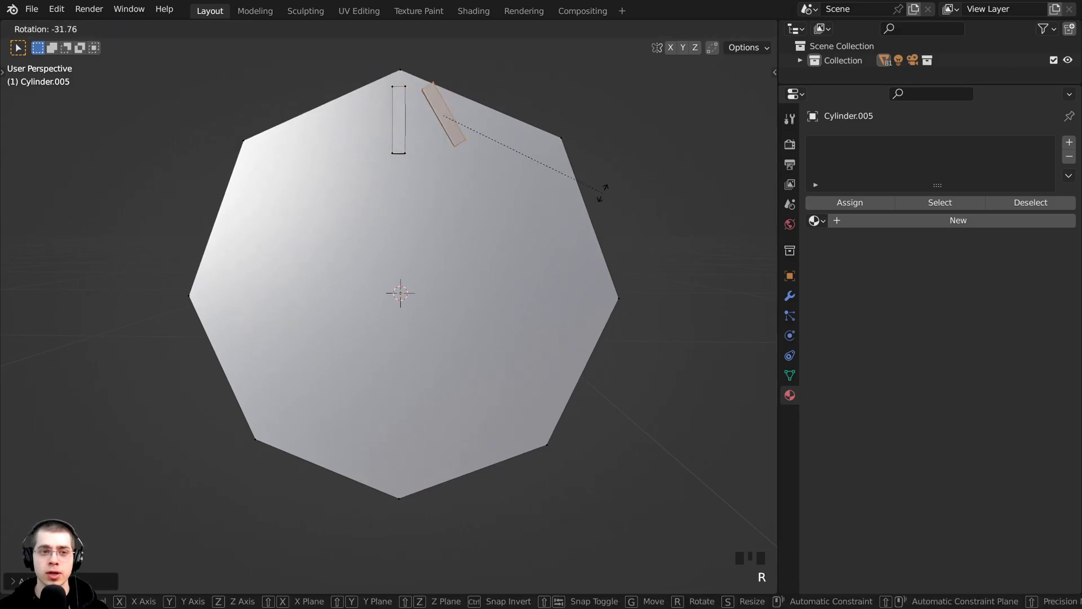
pyautogui.rightClick(396, 220)
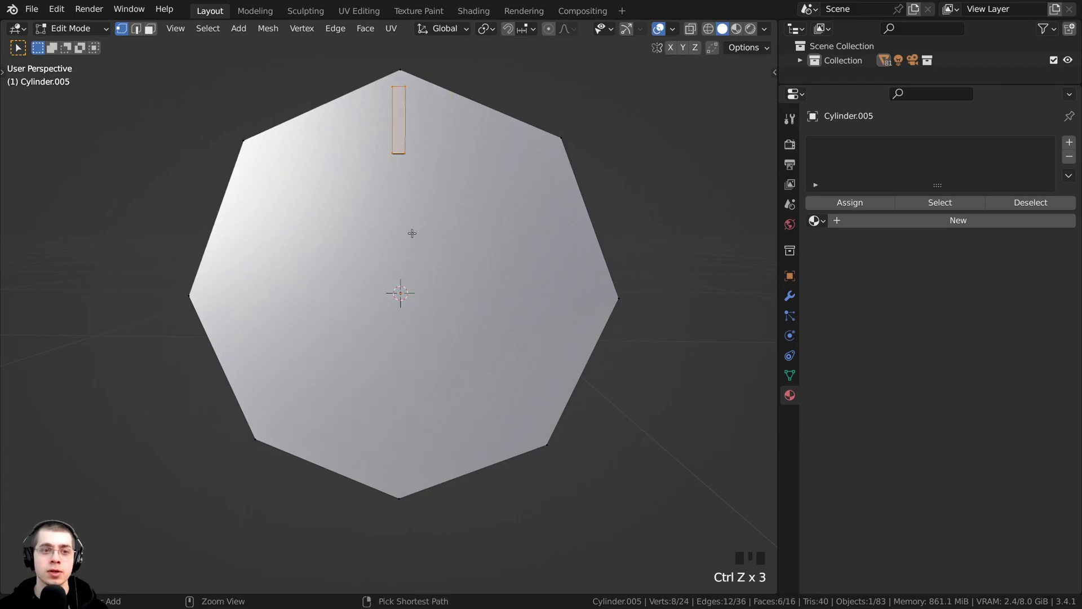
# Step: Set the transform pivot point to 3D Cursor and switch to the front orthographic view of the octagon
pyautogui.click(484, 29)
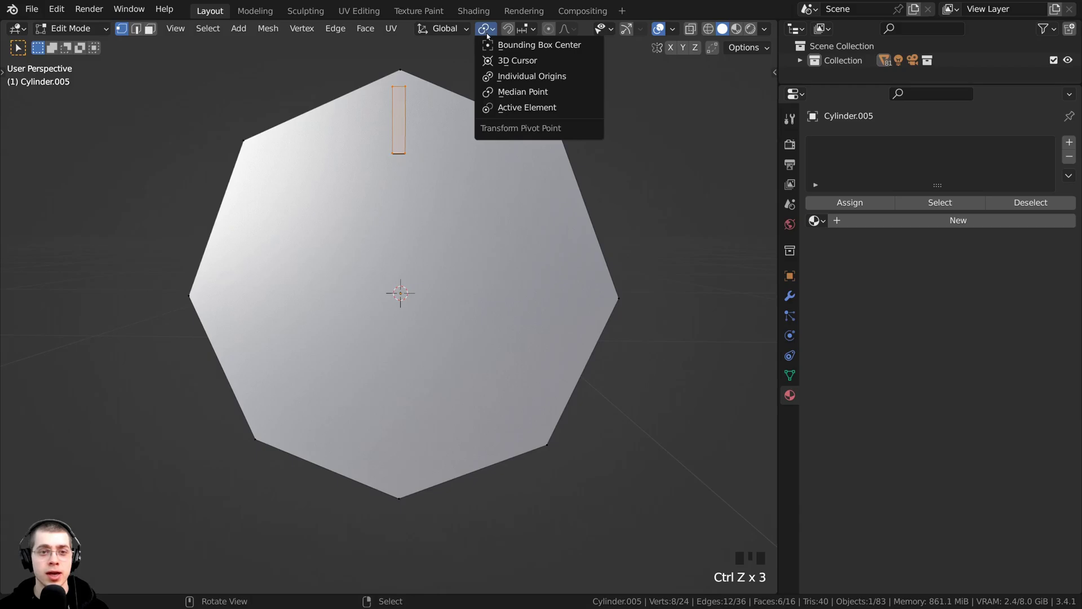
pyautogui.click(510, 60)
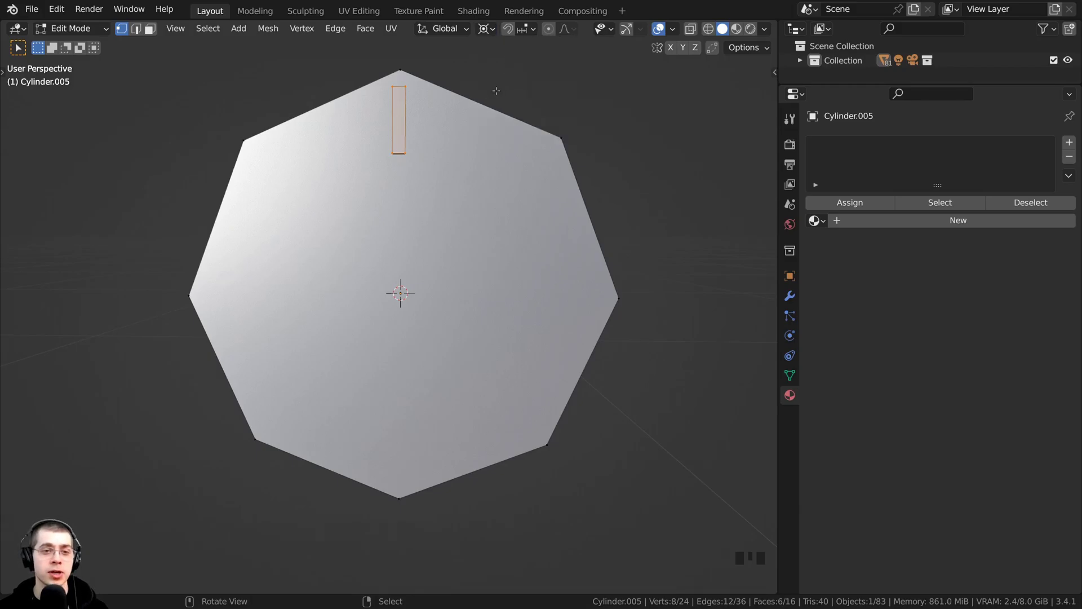
pyautogui.scroll(-2, 496, 90)
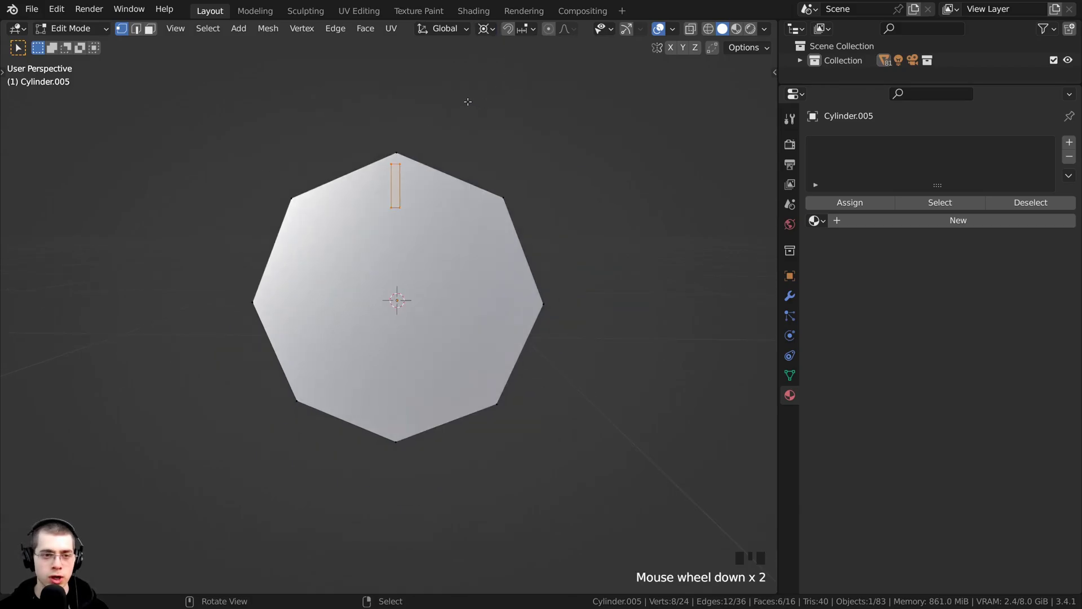
pyautogui.press('KP_1')
pyautogui.scroll(2, 311, 104)
# Step: Try rotating and scaling the bar around the 3D cursor at the octagon's centre
pyautogui.press('r')
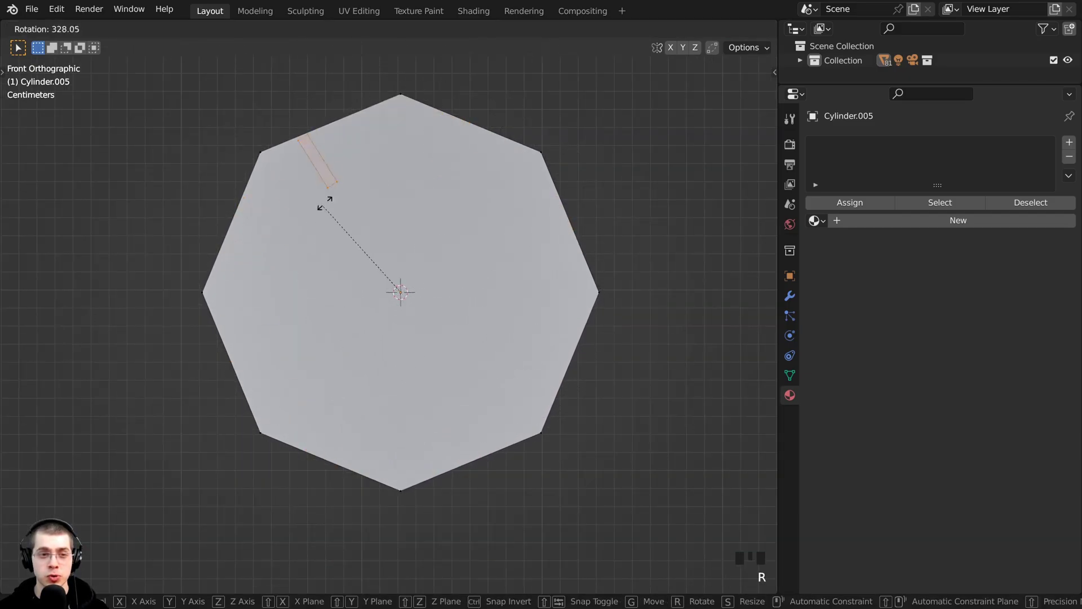
pyautogui.click(451, 161)
pyautogui.press('s')
pyautogui.click(459, 151)
pyautogui.keyDown('shift'); pyautogui.moveTo(433, 116); pyautogui.dragTo(448, 151, button='middle'); pyautogui.keyUp('shift')
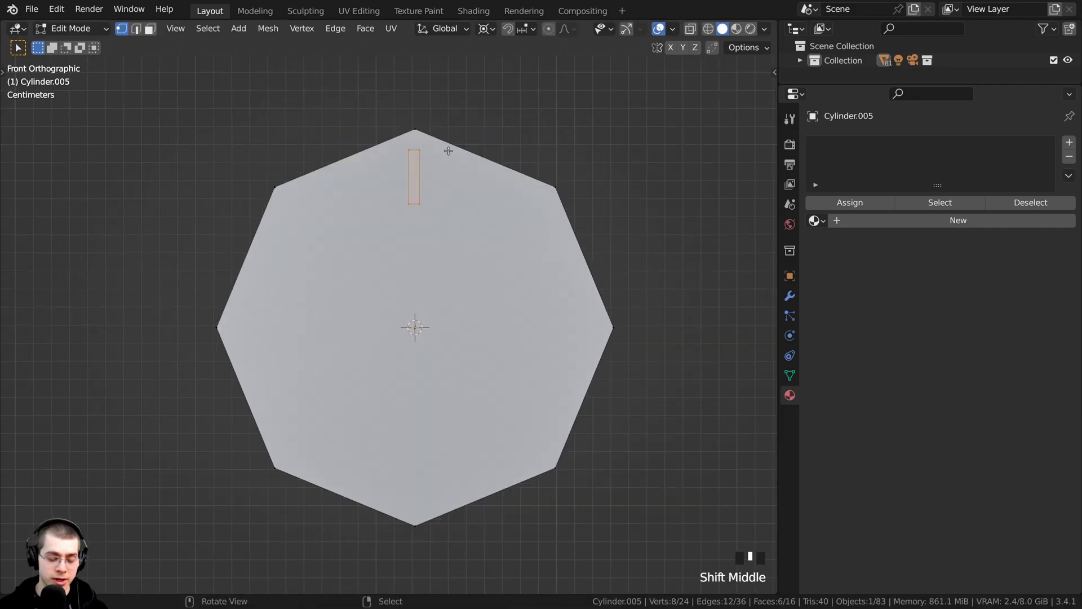
# Step: Duplicate the bar with a 90° rotation around the 3D cursor and repeat it twice to place four evenly spaced marks
pyautogui.hotkey('shift', 'd')
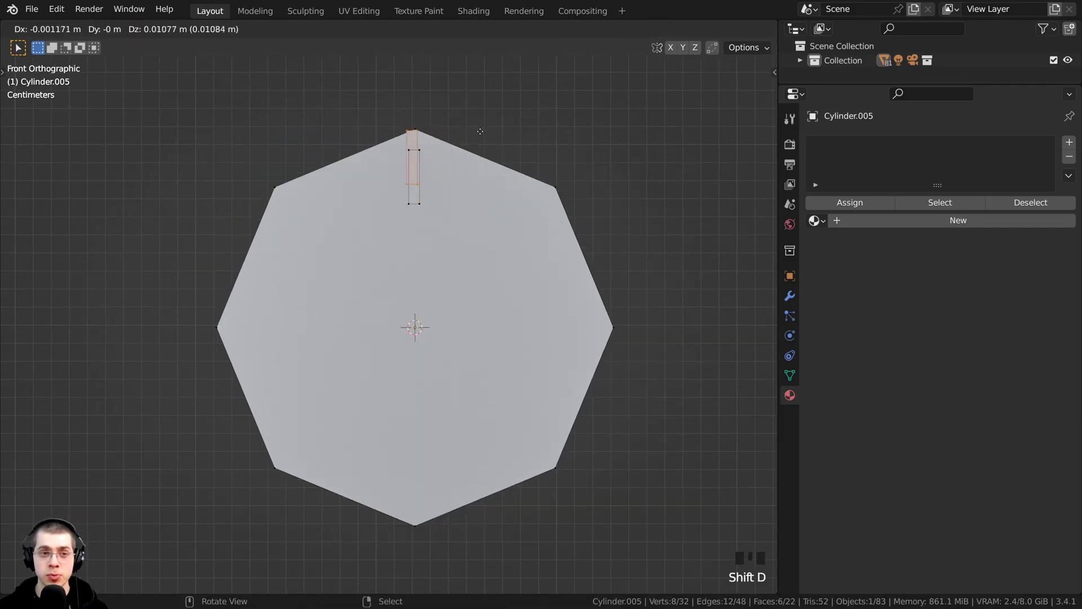
pyautogui.press('r')
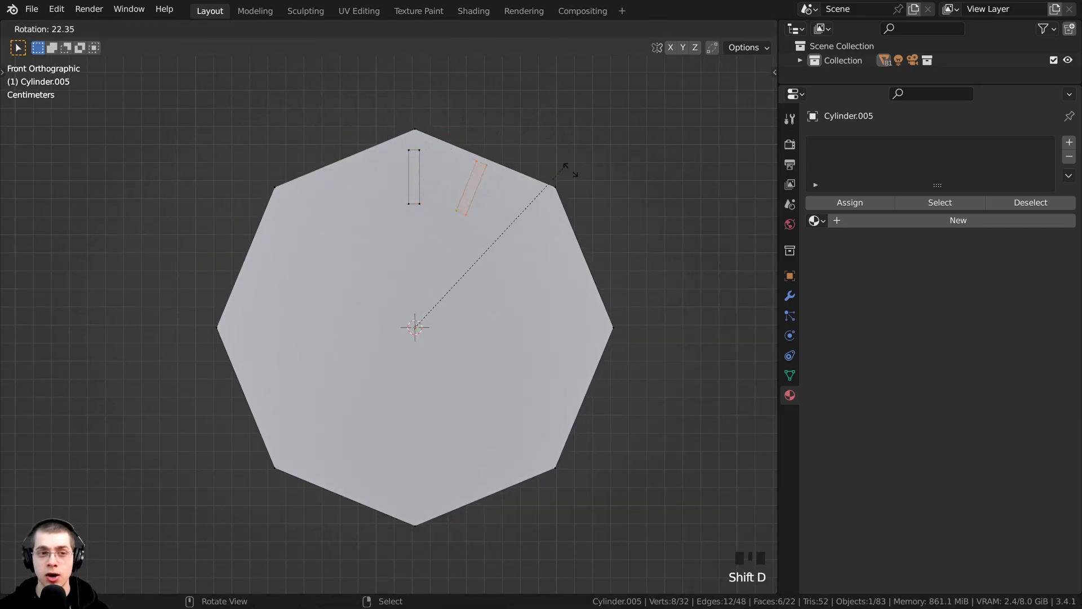
pyautogui.write('90')
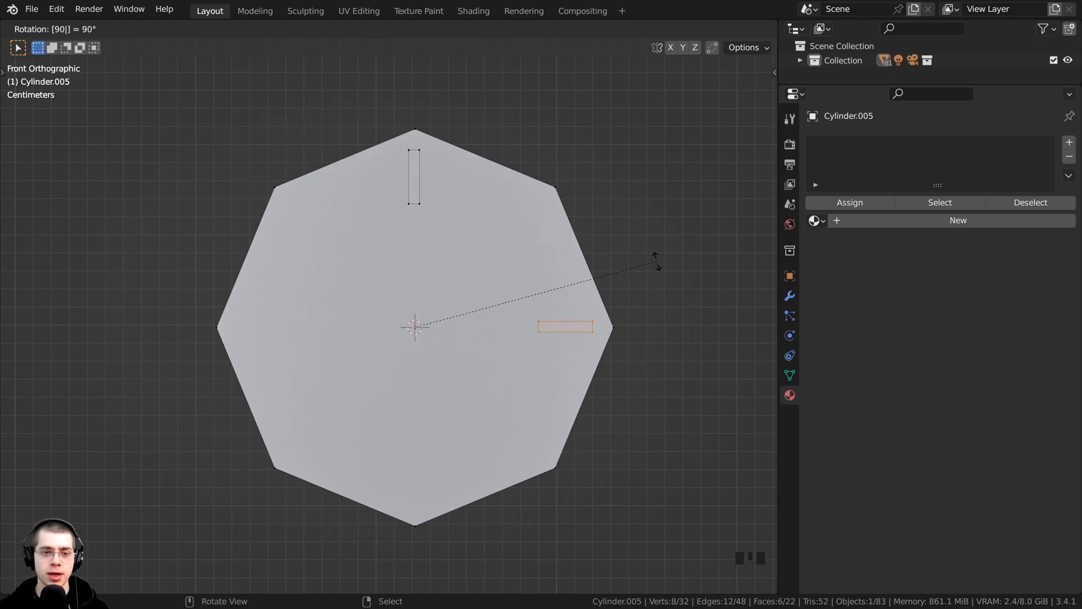
pyautogui.press('Return')
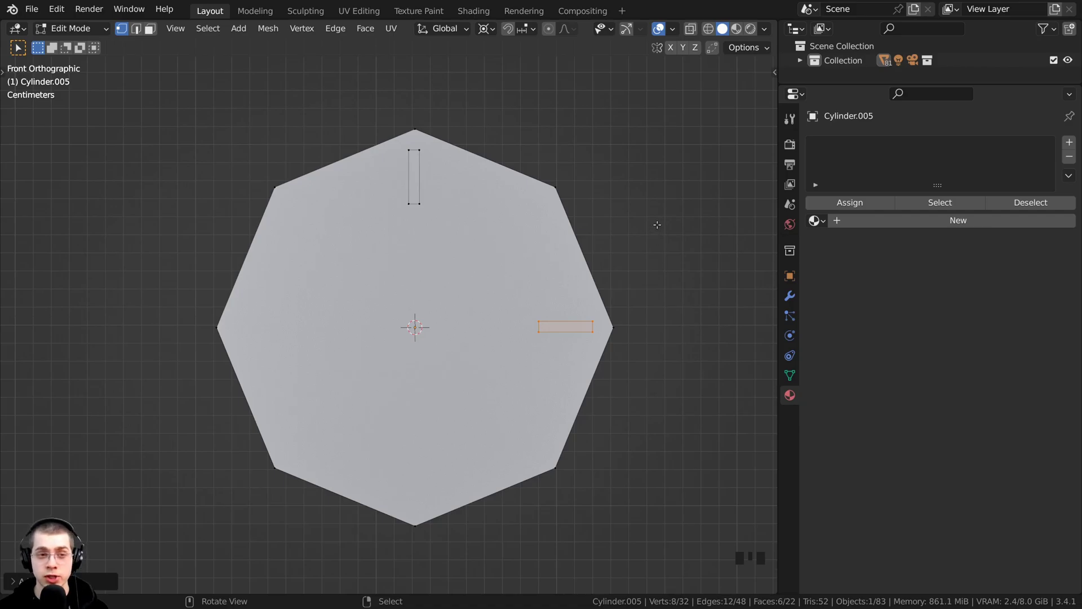
pyautogui.hotkey('shift', 'r')
pyautogui.hotkey('shift', 'r')
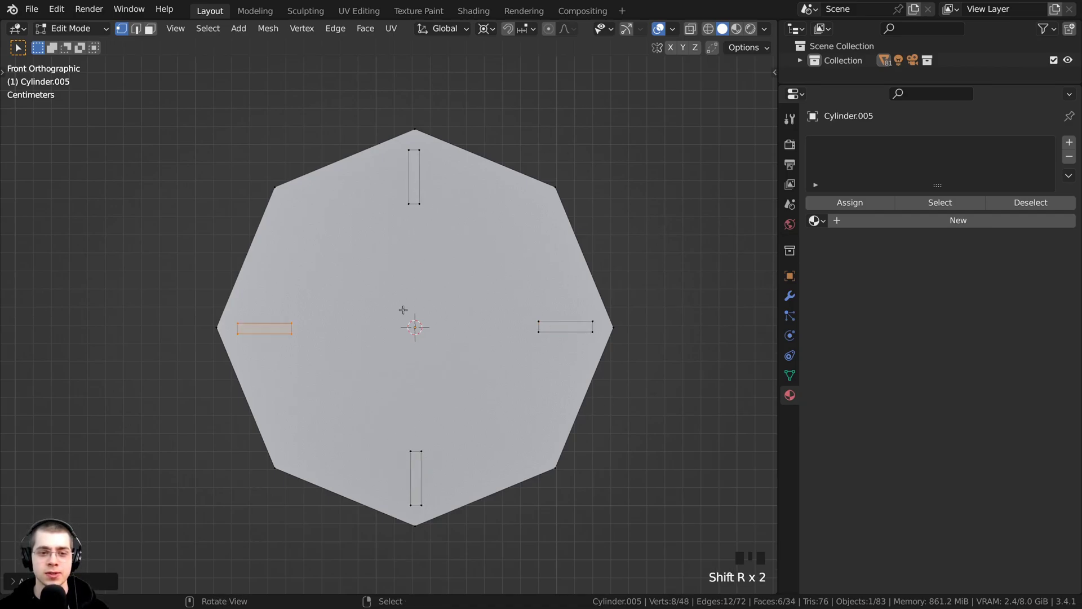
# Step: Select all four bars, duplicate them and rotate the copies 45° around the 3D cursor
pyautogui.press('l')
pyautogui.press('l')
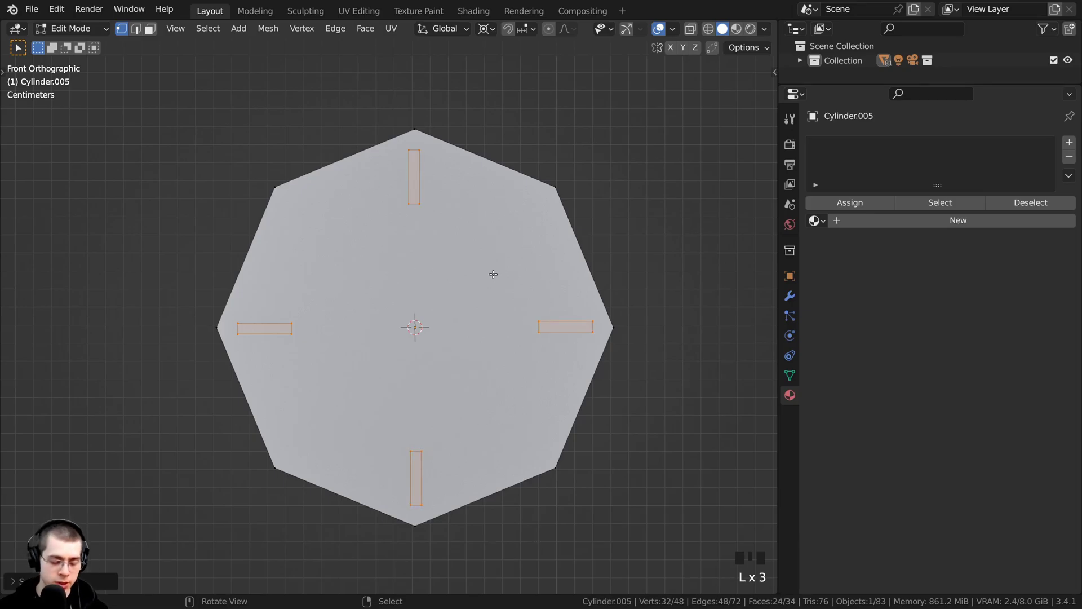
pyautogui.hotkey('shift', 'd')
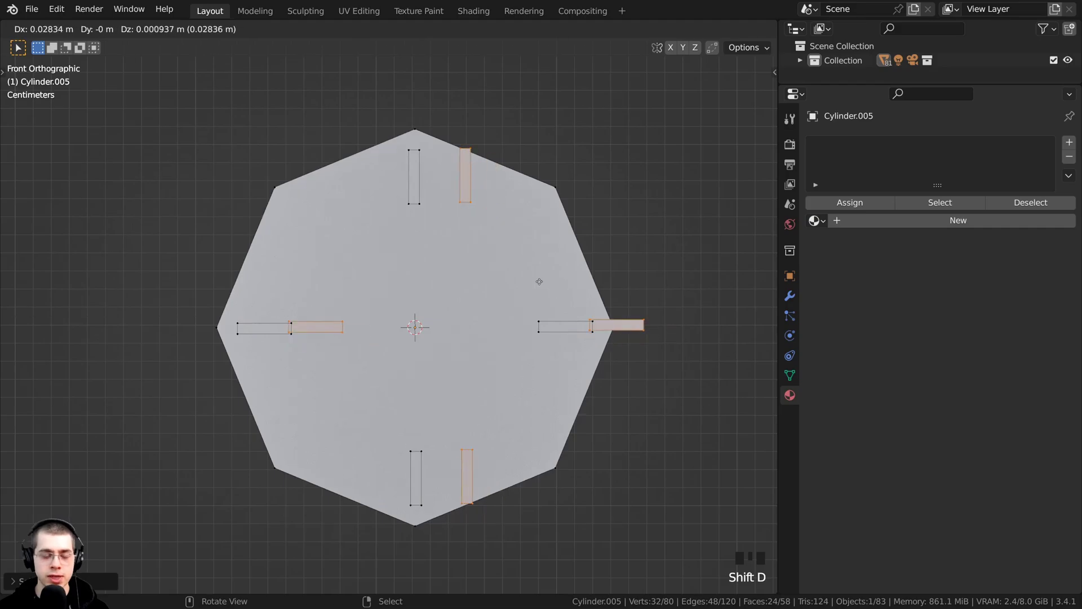
pyautogui.press('r')
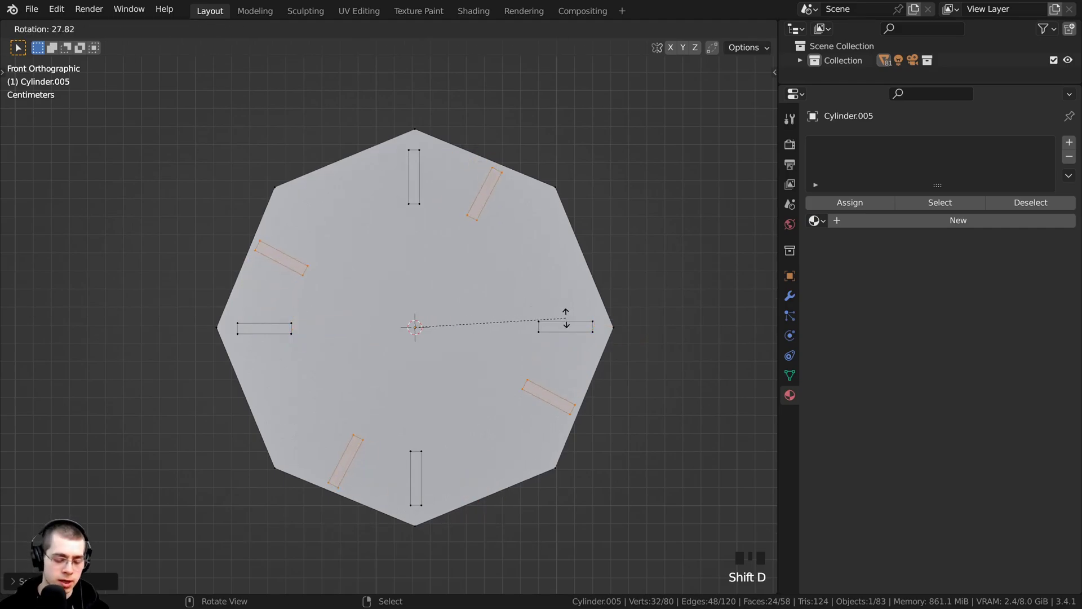
pyautogui.write('45')
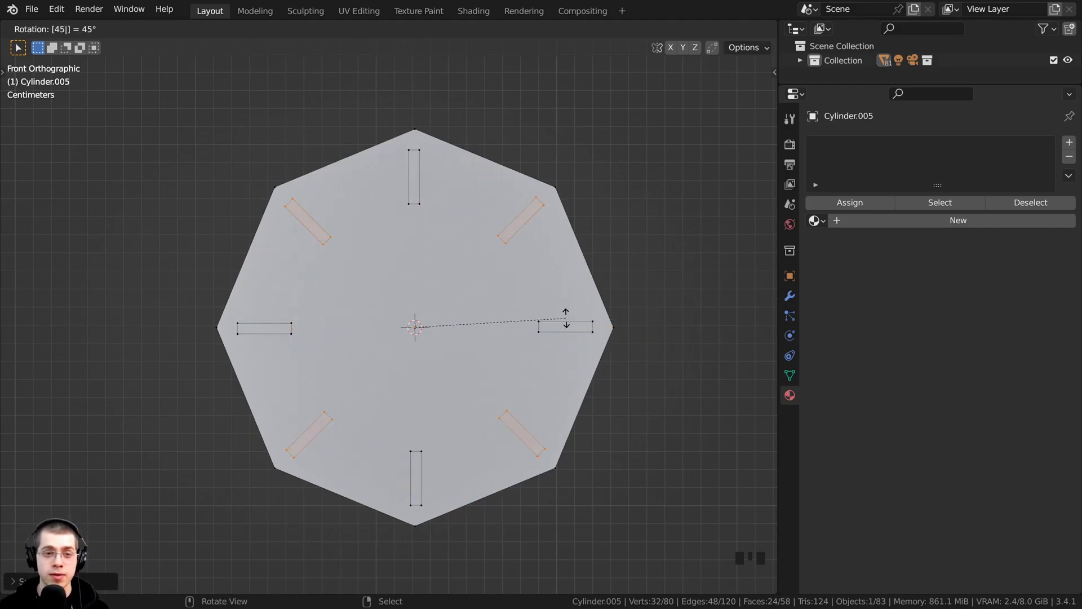
pyautogui.press('Return')
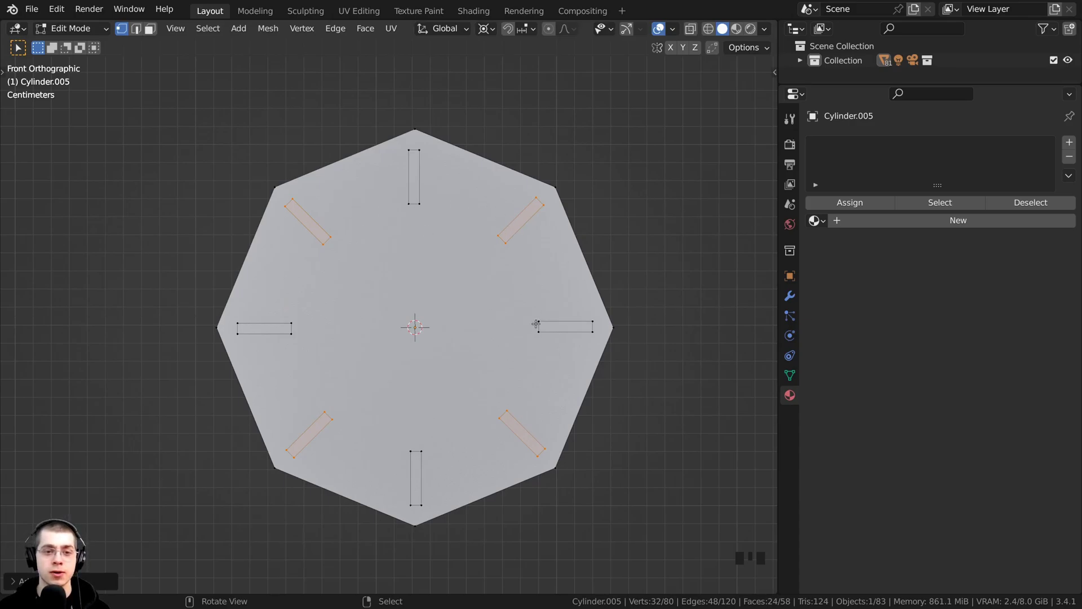
# Step: Select all eight bars, duplicate them with a rotation of about 22° around the 3D cursor, and return to Object Mode
pyautogui.press('l')
pyautogui.press('l')
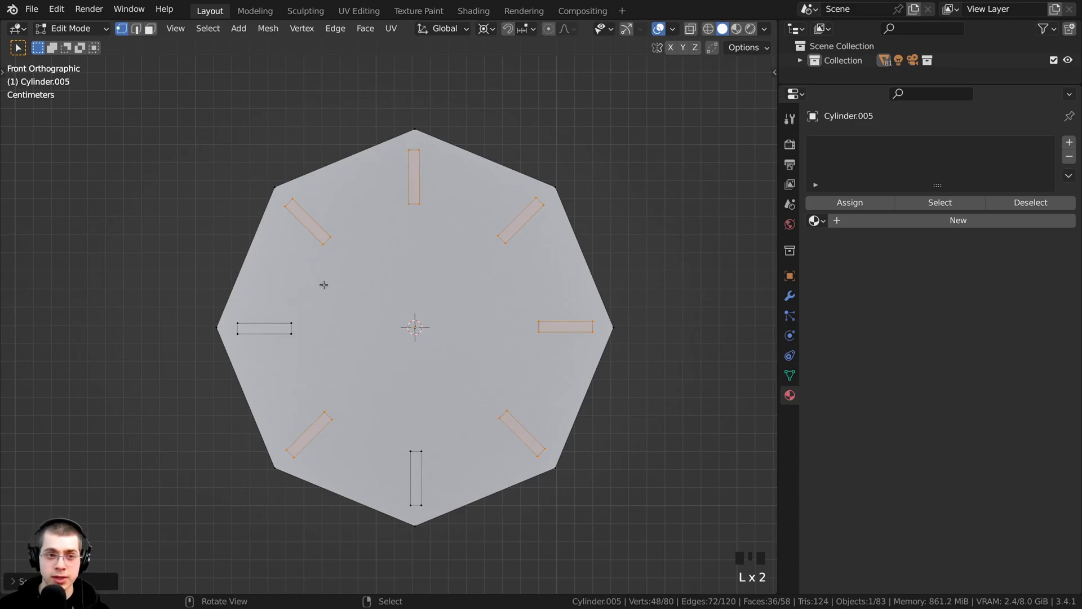
pyautogui.press('l')
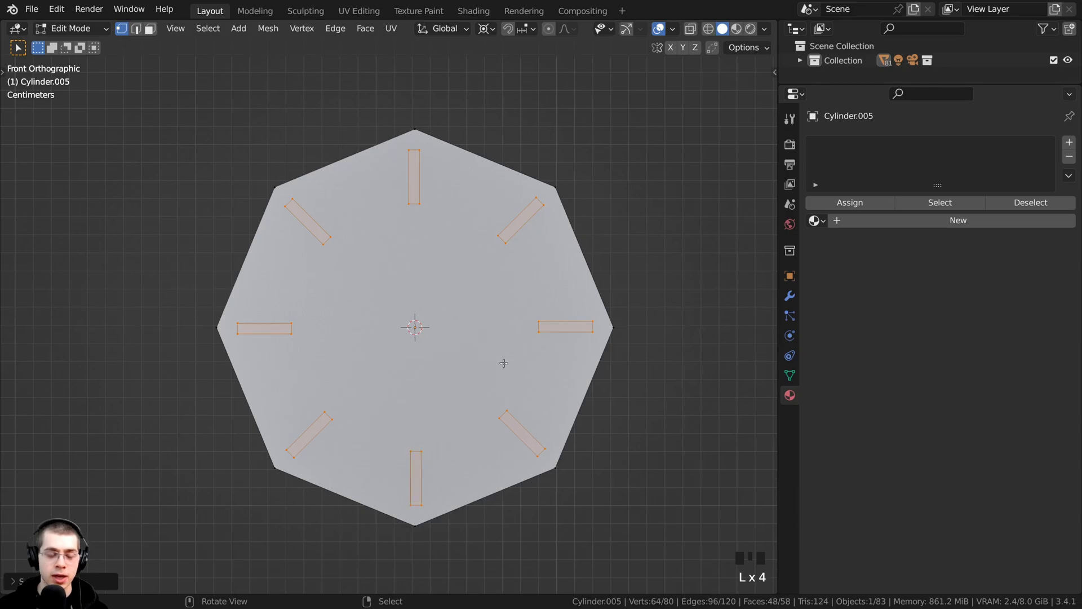
pyautogui.hotkey('shift', 'd')
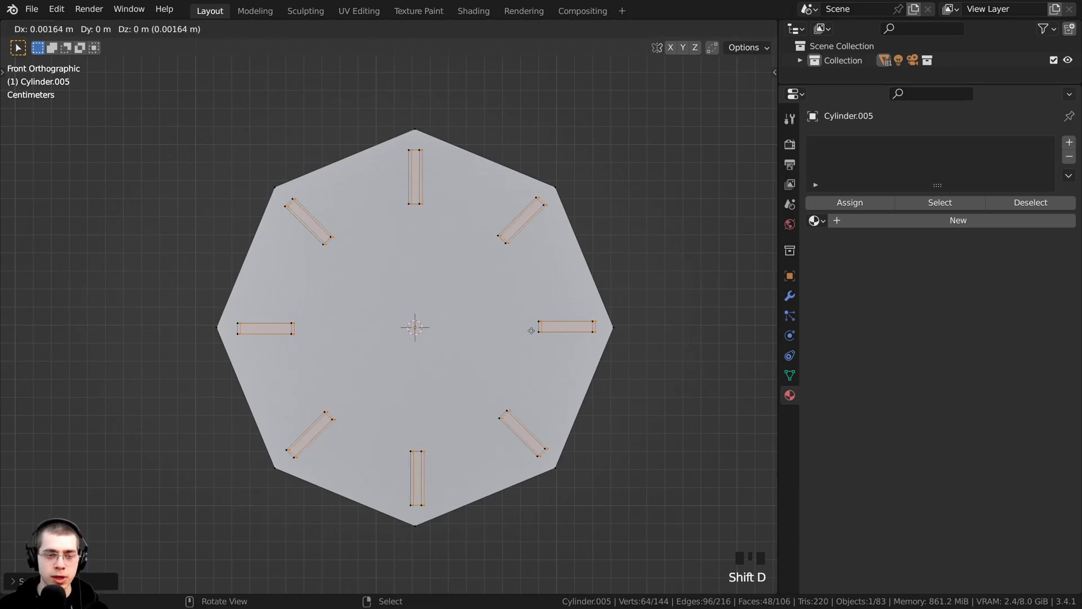
pyautogui.press('r')
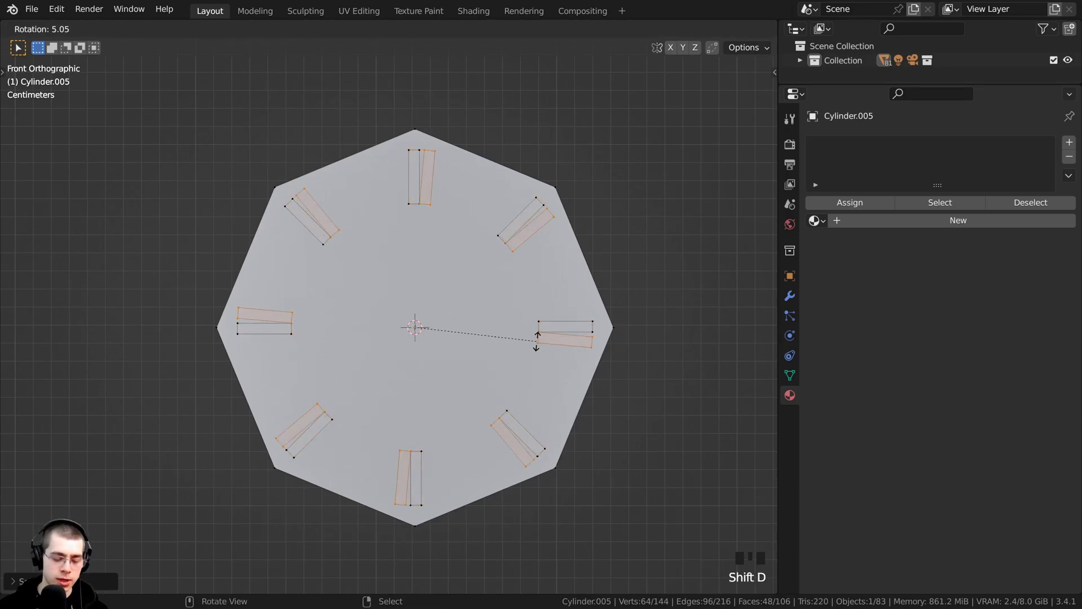
pyautogui.press('5')
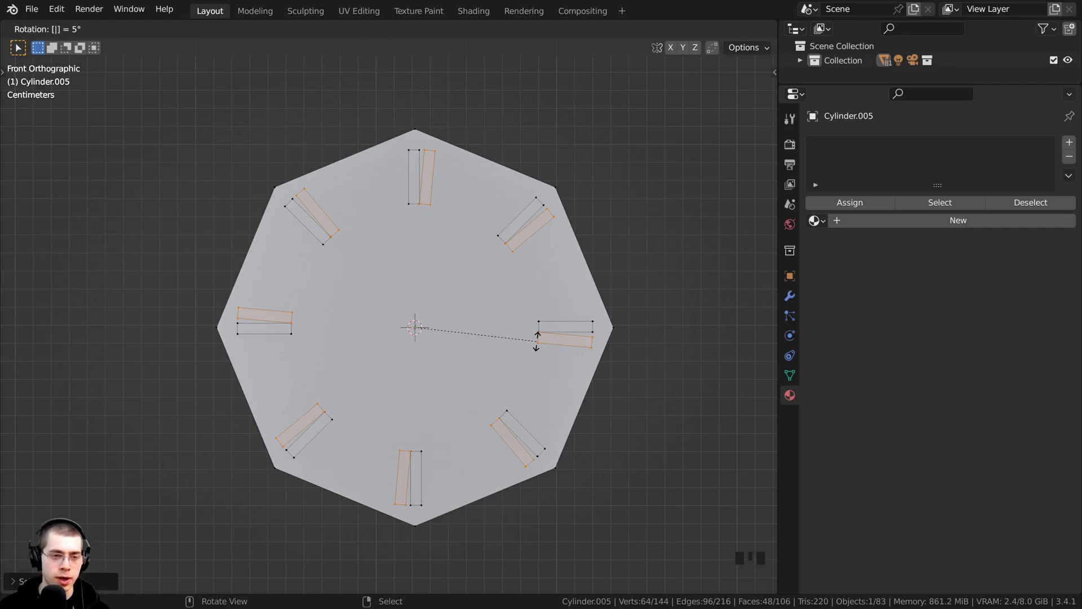
pyautogui.write('22.')
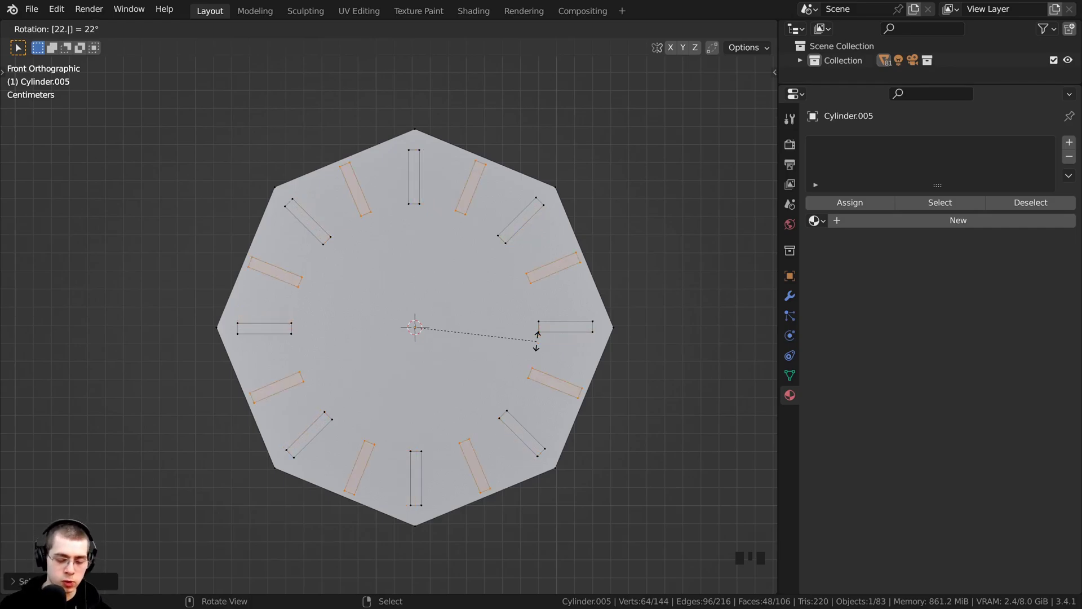
pyautogui.press('Return')
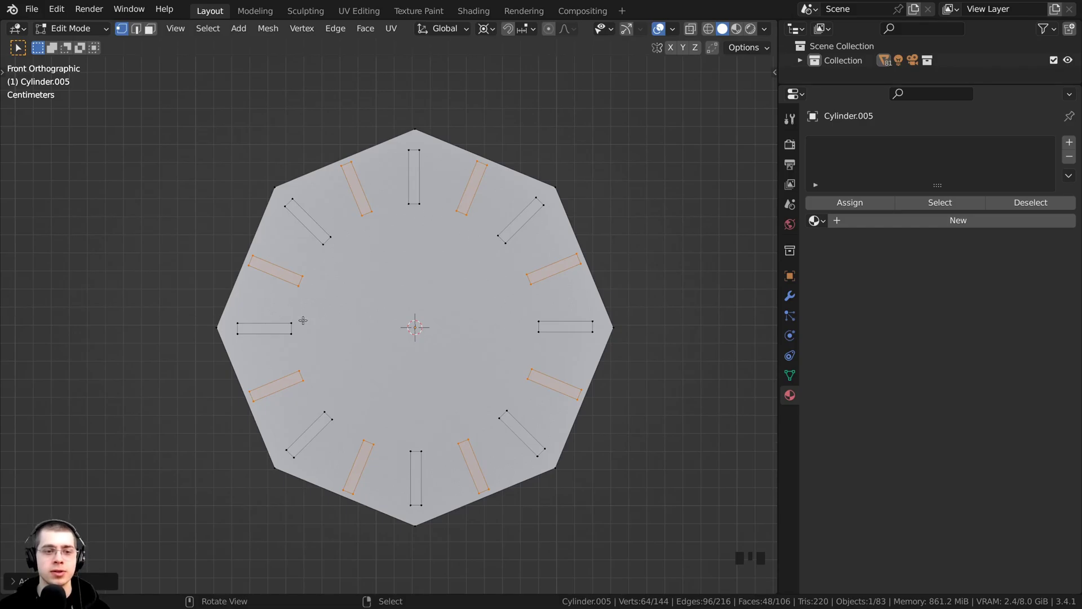
pyautogui.press('Tab')
# Step: Examine the finished potted plant, its soil and leaves, up close and among the neighbouring kitchen props
pyautogui.moveTo(439, 296); pyautogui.dragTo(411, 313, button='middle')
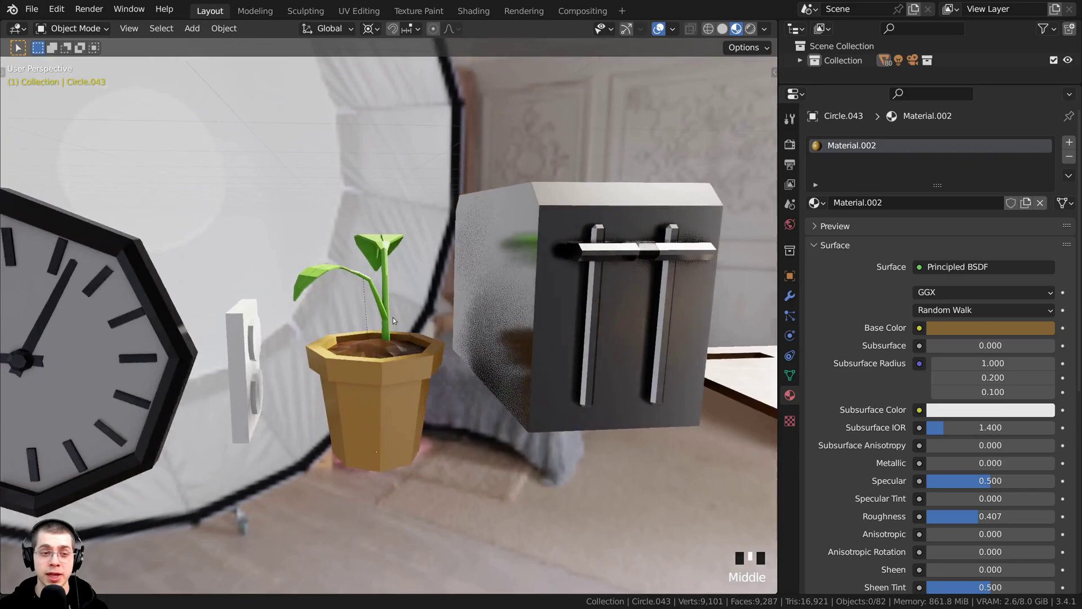
pyautogui.moveTo(394, 317); pyautogui.dragTo(432, 385, button='middle')
pyautogui.scroll(2, 395, 339)
pyautogui.scroll(-1, 434, 350)
pyautogui.moveTo(424, 339); pyautogui.dragTo(433, 295, button='middle')
pyautogui.scroll(1, 425, 306)
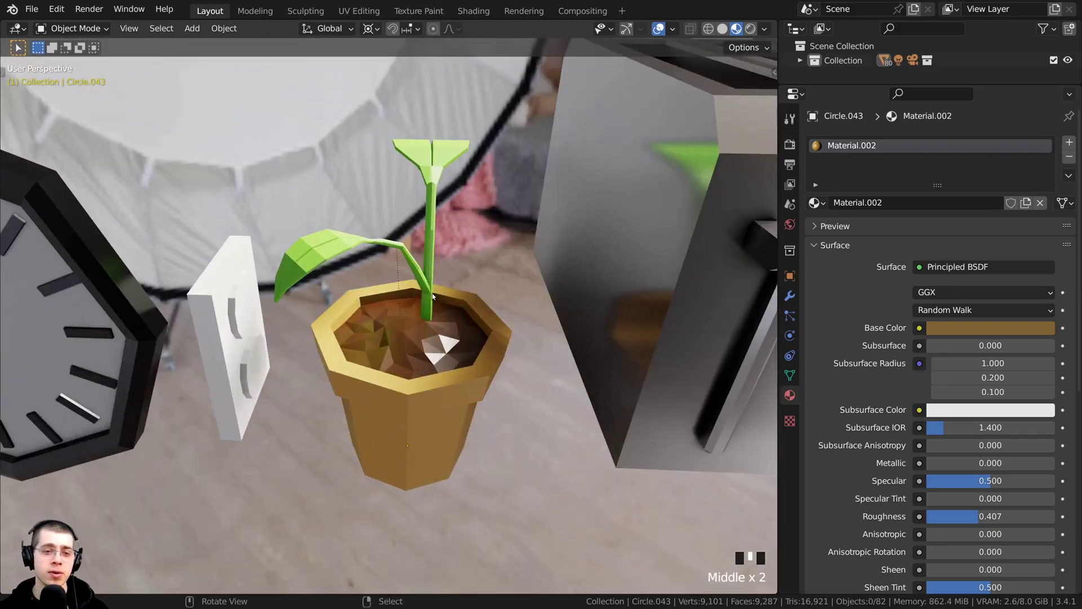
pyautogui.scroll(5, 450, 308)
pyautogui.scroll(-3, 382, 302)
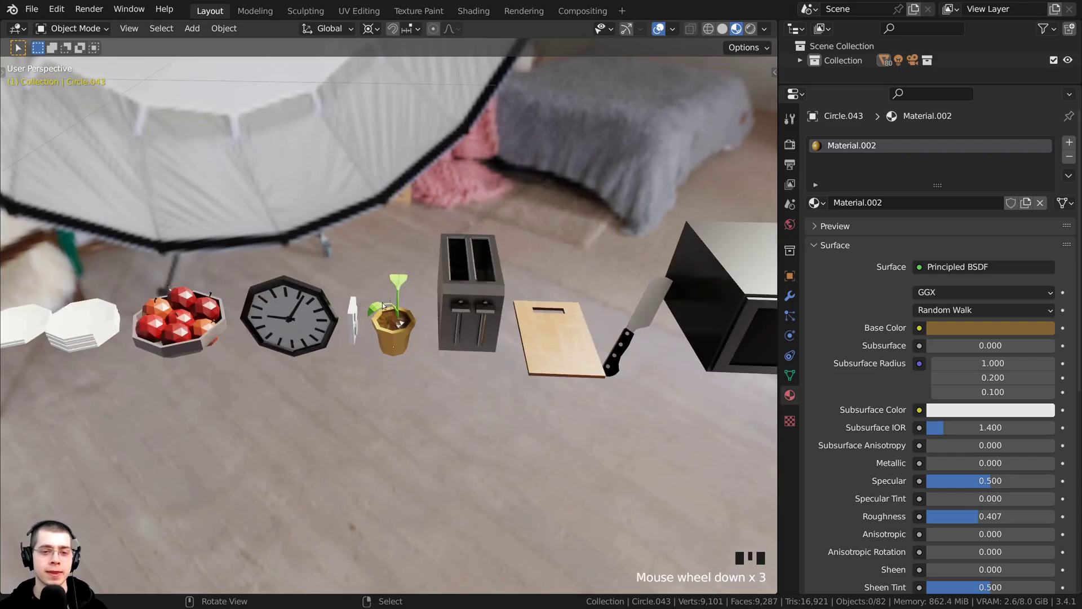
pyautogui.scroll(5, 344, 336)
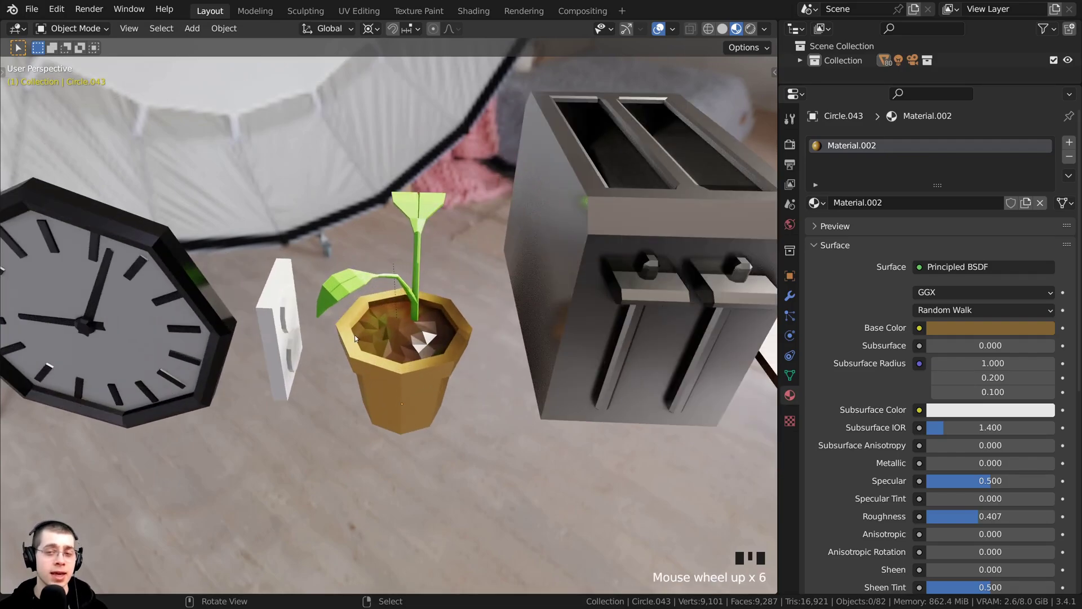
pyautogui.scroll(2, 367, 330)
pyautogui.keyDown('shift'); pyautogui.moveTo(367, 329); pyautogui.dragTo(397, 356, button='middle'); pyautogui.keyUp('shift')
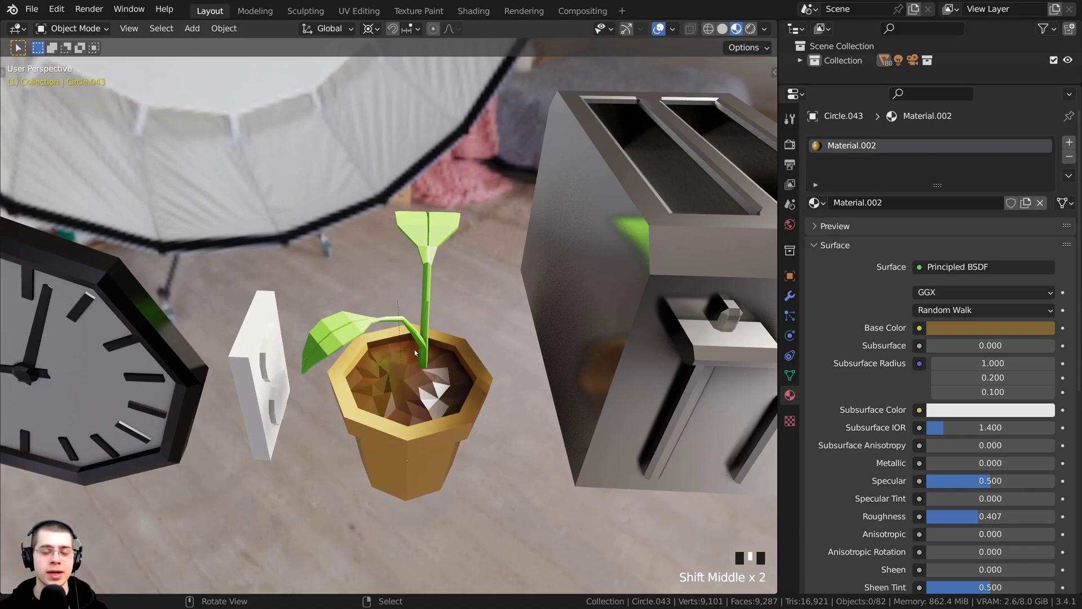
pyautogui.press('a')
pyautogui.press('a')
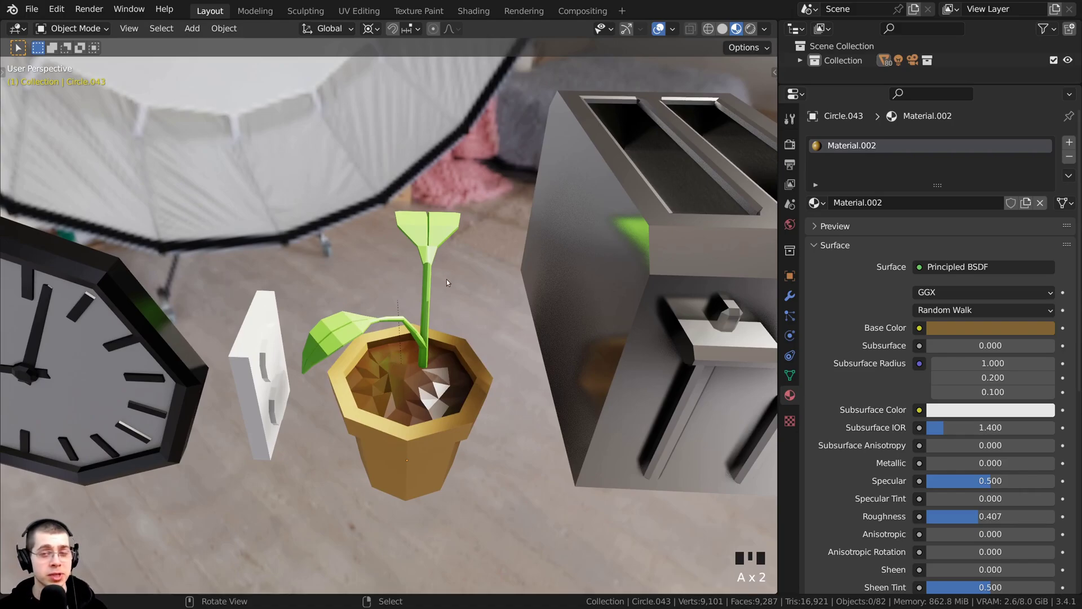
pyautogui.moveTo(444, 279); pyautogui.dragTo(442, 278, button='middle')
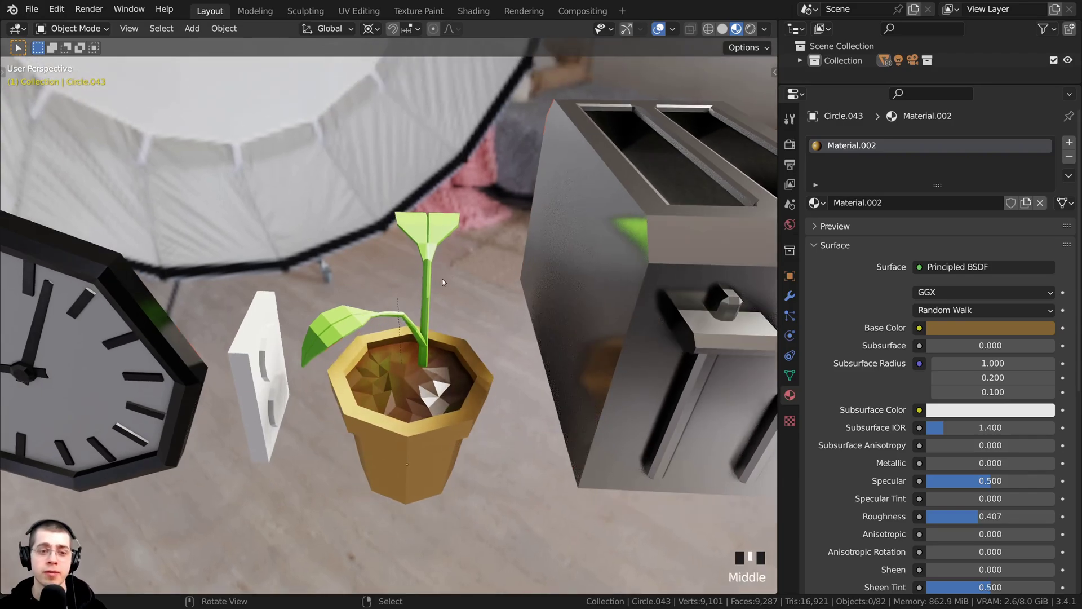
pyautogui.press('a')
pyautogui.press('a')
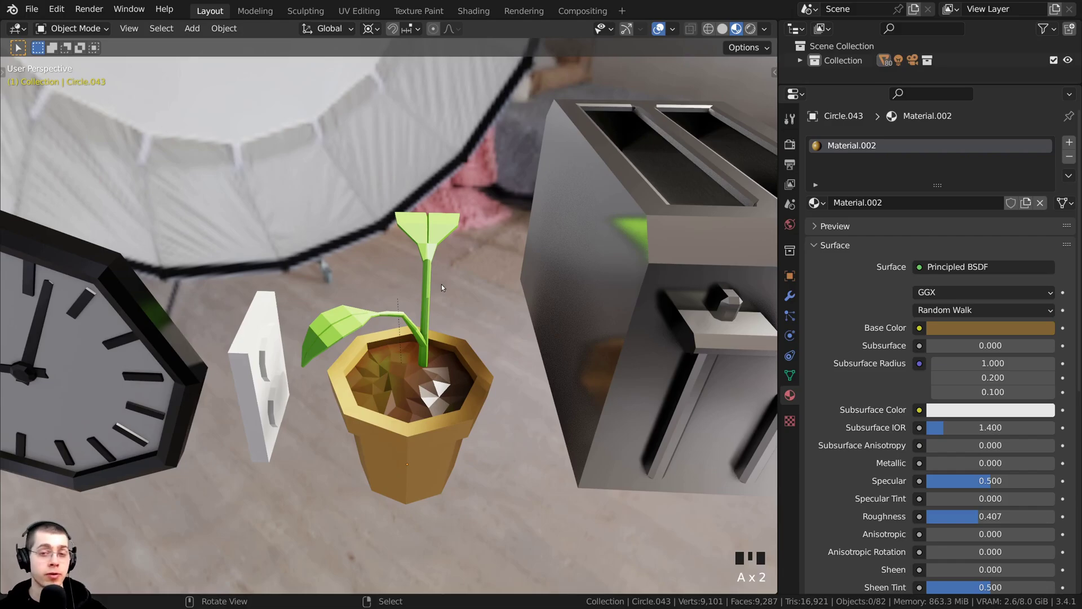
# Step: Select the plant's leaves and the pot in turn, checking their modifiers and viewing their shapes from several angles
pyautogui.moveTo(441, 284); pyautogui.dragTo(357, 265, button='middle')
pyautogui.rightClick(402, 266)
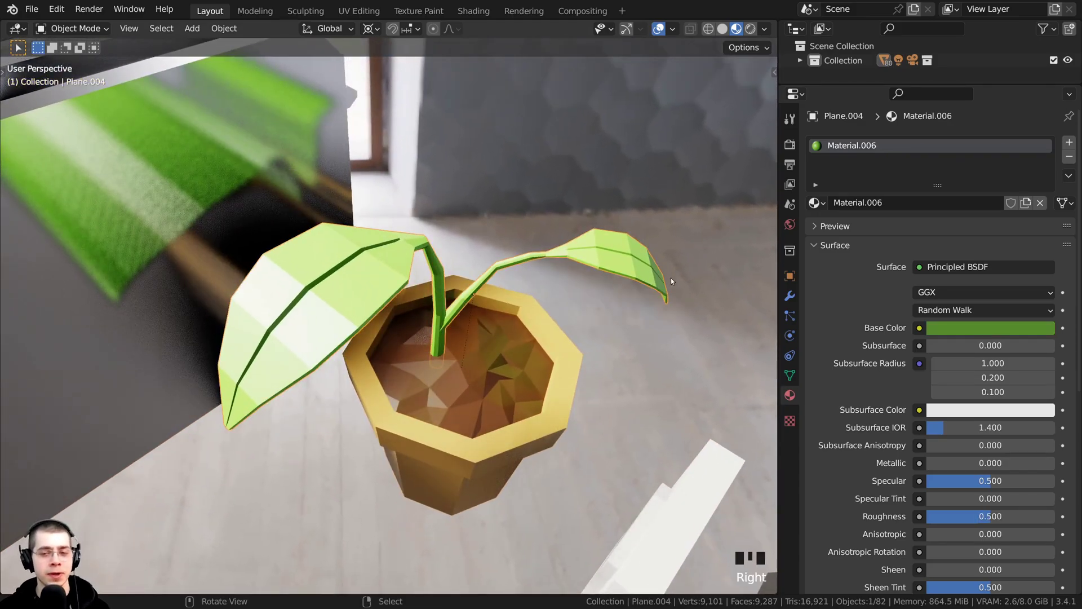
pyautogui.click(790, 295)
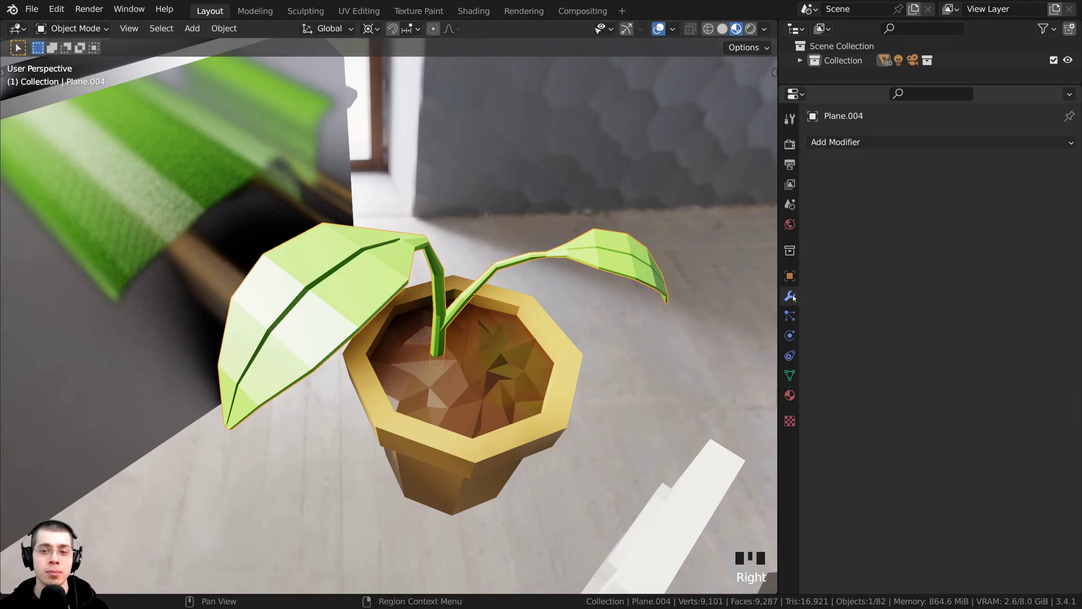
pyautogui.rightClick(525, 365)
pyautogui.rightClick(560, 379)
pyautogui.moveTo(559, 379); pyautogui.dragTo(283, 319, button='middle')
pyautogui.scroll(-1, 283, 319)
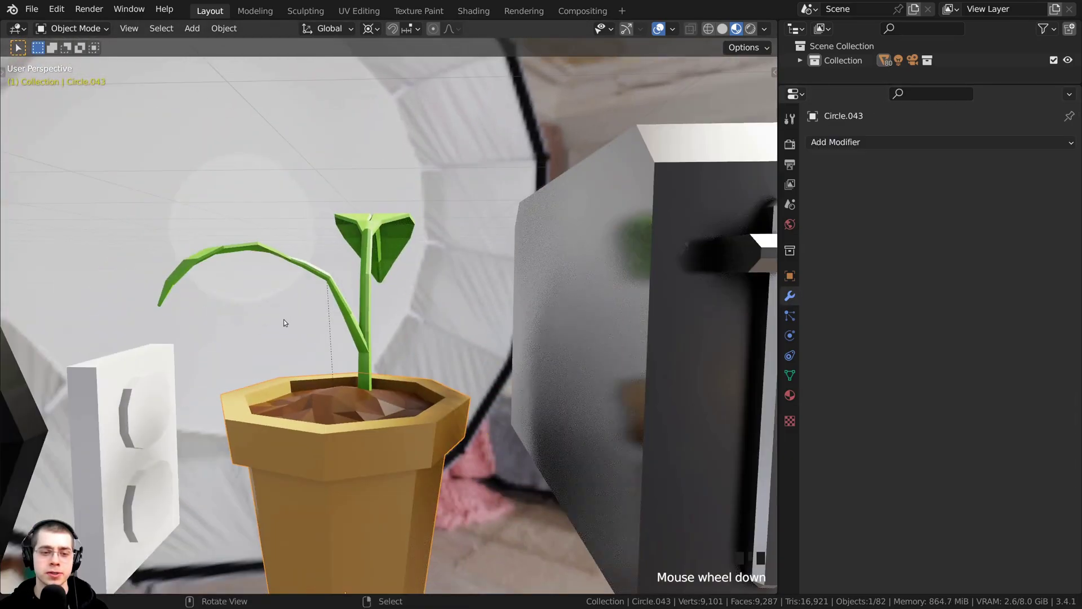
# Step: Select the soil inside the pot, inspect its full mesh in Edit Mode and return to Object Mode
pyautogui.keyDown('shift'); pyautogui.moveTo(292, 414); pyautogui.dragTo(397, 322, button='middle'); pyautogui.keyUp('shift')
pyautogui.rightClick(359, 369)
pyautogui.scroll(3, 372, 318)
pyautogui.press('Tab')
pyautogui.press('a')
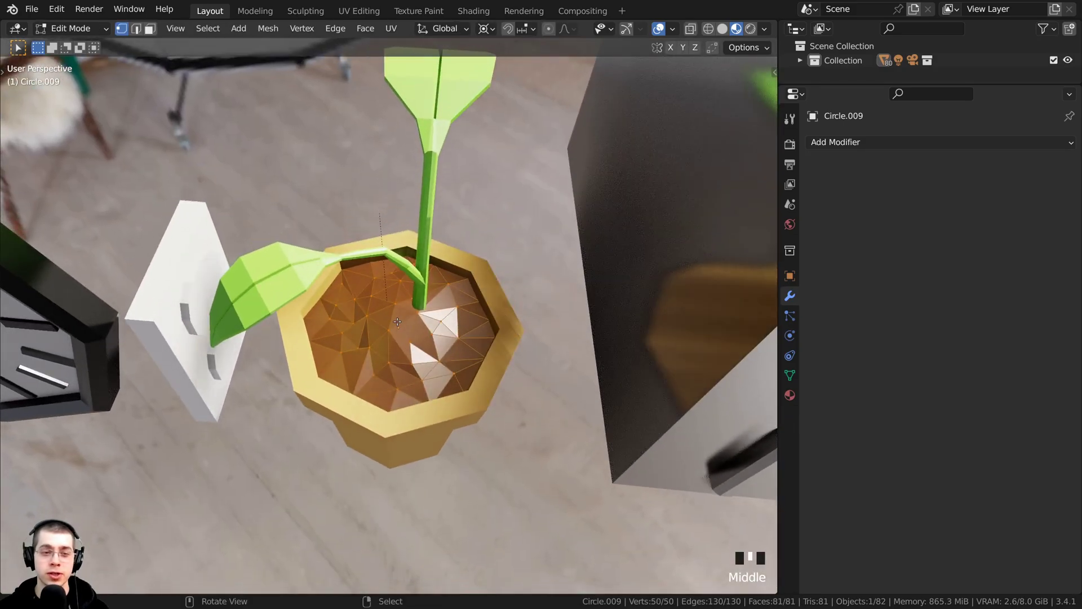
pyautogui.press('Tab')
pyautogui.scroll(-2, 400, 323)
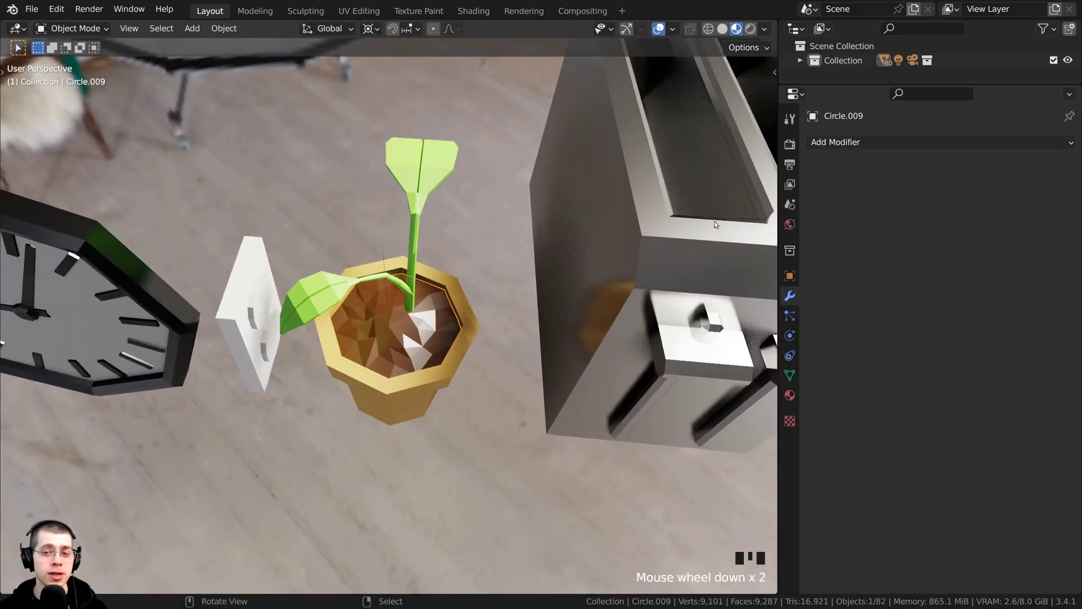
# Step: Try a Decimate modifier in Collapse mode on the soil, lowering its ratio to reduce the faces
pyautogui.click(834, 143)
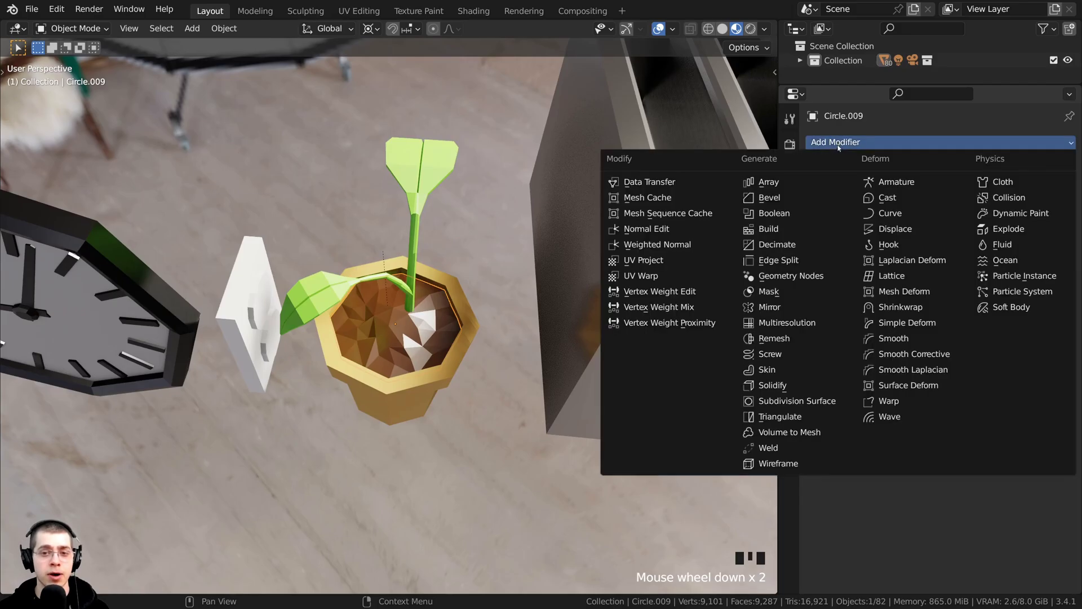
pyautogui.click(781, 243)
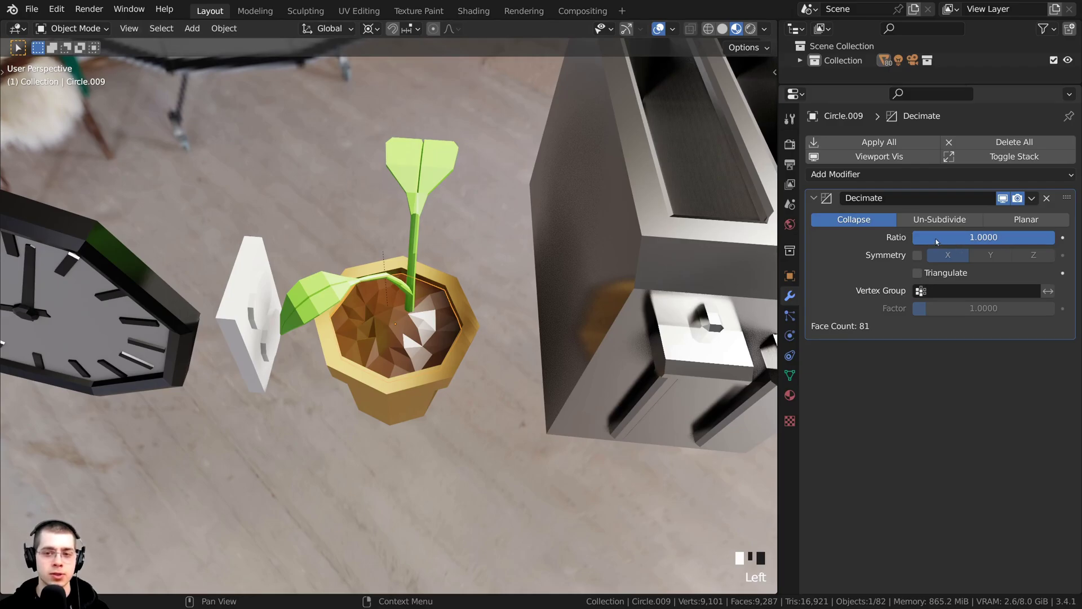
pyautogui.moveTo(993, 241); pyautogui.dragTo(933, 237)
pyautogui.scroll(4, 459, 371)
pyautogui.scroll(-3, 676, 243)
# Step: Examine the toaster's mesh in Edit Mode, including its bread slots, levers and sides, with all geometry selected and deselected
pyautogui.moveTo(623, 301); pyautogui.dragTo(608, 276, button='middle')
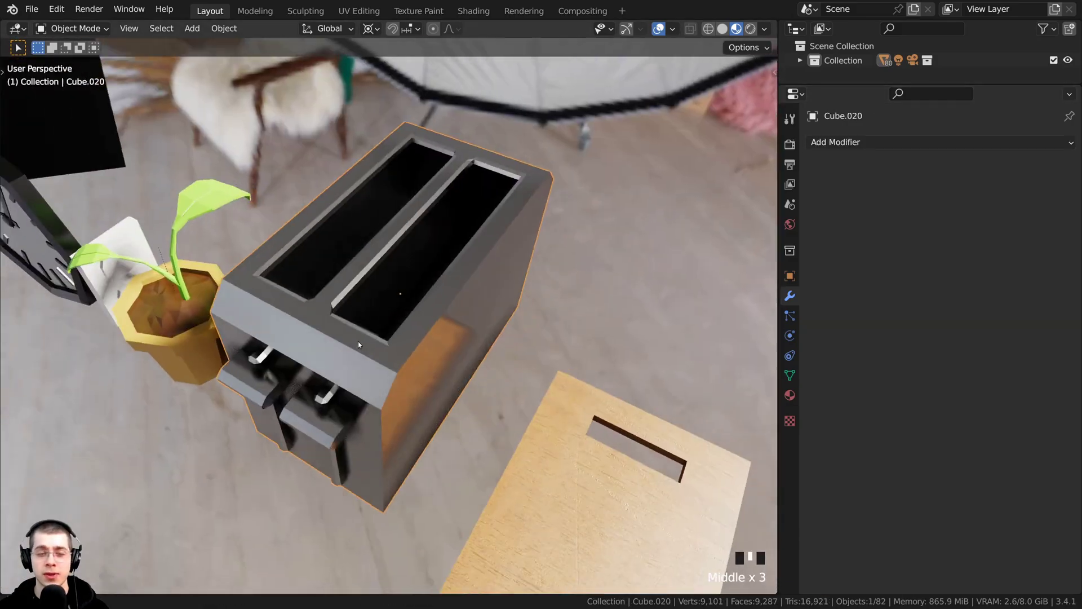
pyautogui.moveTo(359, 341); pyautogui.dragTo(368, 337, button='middle')
pyautogui.press('Tab')
pyautogui.moveTo(385, 270); pyautogui.dragTo(362, 243, button='middle')
pyautogui.press('a')
pyautogui.scroll(2, 313, 240)
pyautogui.moveTo(539, 266); pyautogui.dragTo(504, 232, button='middle')
pyautogui.moveTo(404, 336); pyautogui.dragTo(415, 228, button='middle')
pyautogui.scroll(-3, 415, 227)
pyautogui.moveTo(450, 300); pyautogui.dragTo(421, 352, button='middle')
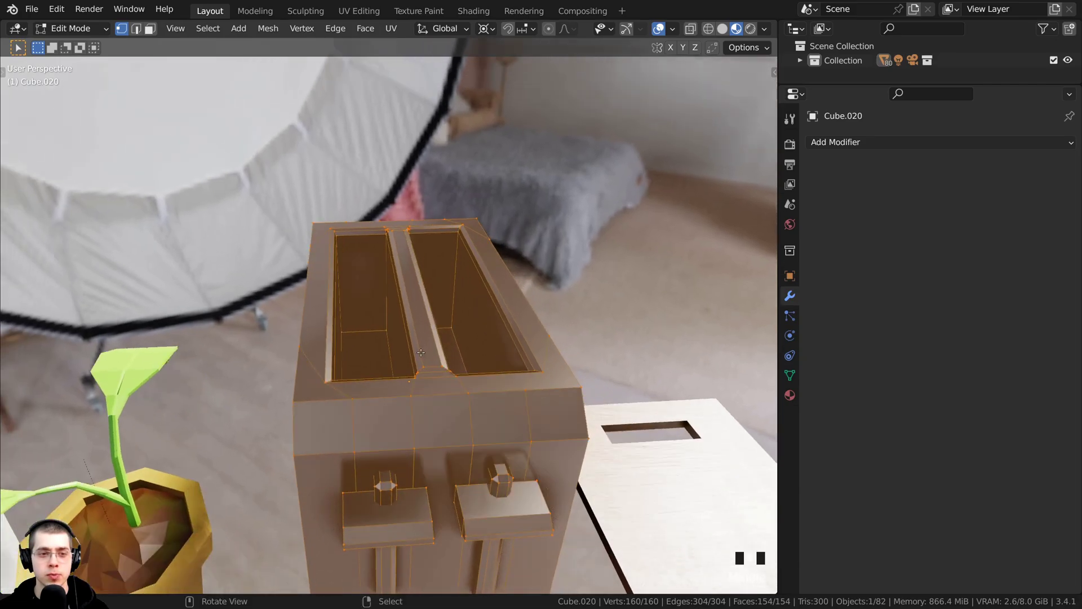
pyautogui.moveTo(399, 285); pyautogui.dragTo(450, 335, button='middle')
pyautogui.hotkey('alt', 'a')
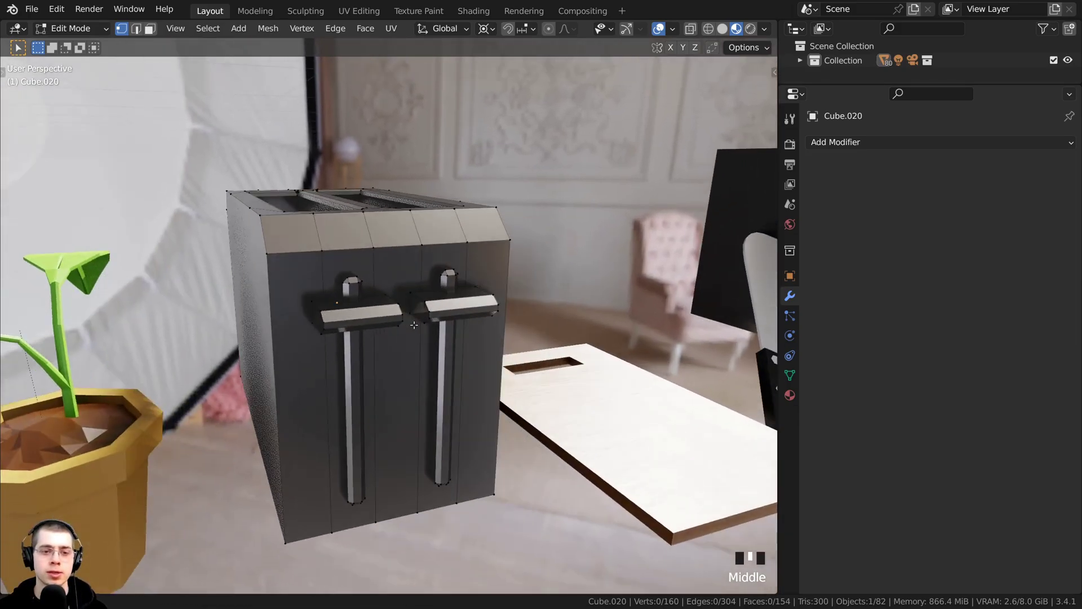
# Step: Examine the cutting board's topology around the handle hole in Edit Mode and return to Object Mode
pyautogui.moveTo(558, 395); pyautogui.dragTo(338, 327, button='middle')
pyautogui.press('KP_Decimal')
pyautogui.hotkey('alt', 'a')
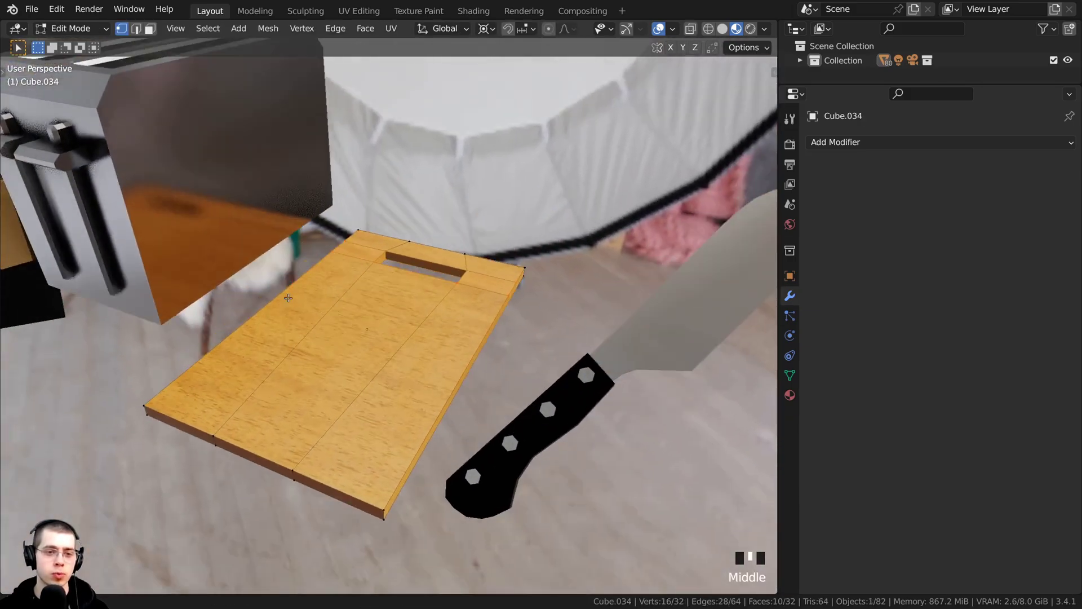
pyautogui.moveTo(288, 297); pyautogui.dragTo(386, 203, button='middle')
pyautogui.hotkey('alt', 'a')
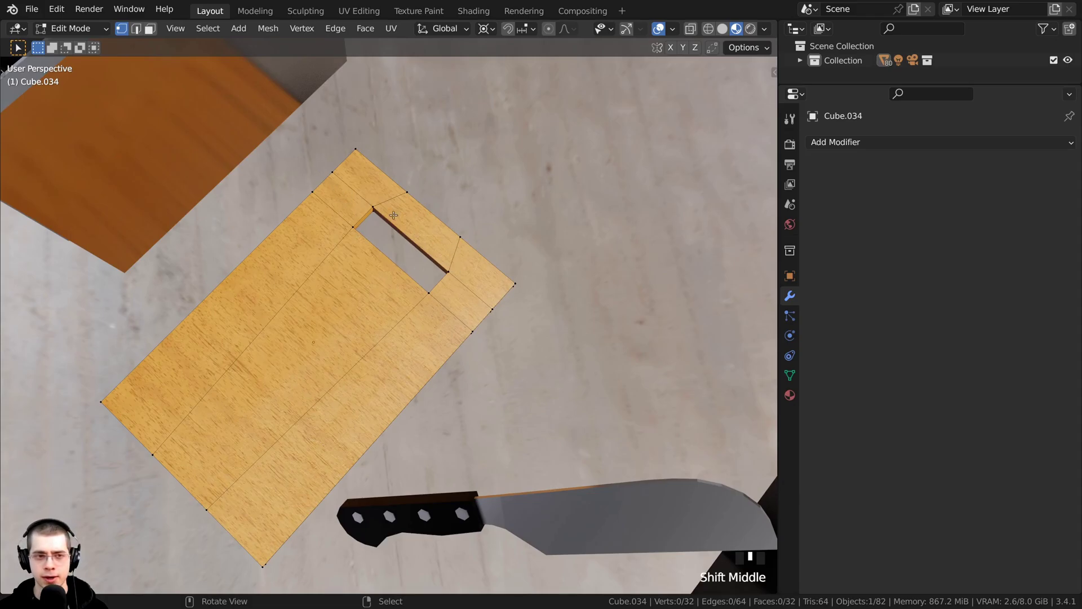
pyautogui.moveTo(371, 232); pyautogui.dragTo(384, 234, button='middle')
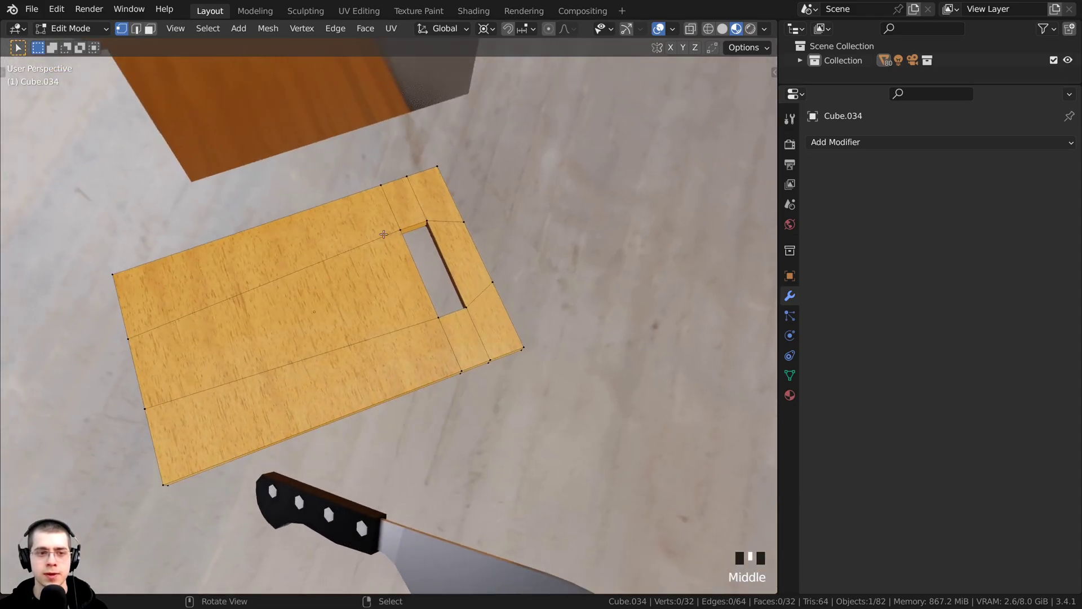
pyautogui.rightClick(402, 222)
pyautogui.moveTo(379, 302); pyautogui.dragTo(443, 248, button='middle')
pyautogui.press('Tab')
pyautogui.moveTo(271, 372)
pyautogui.mouseDown(button='middle')
pyautogui.moveTo(279, 421)
pyautogui.moveTo(220, 385)
pyautogui.moveTo(252, 372)
pyautogui.mouseUp(button='middle')
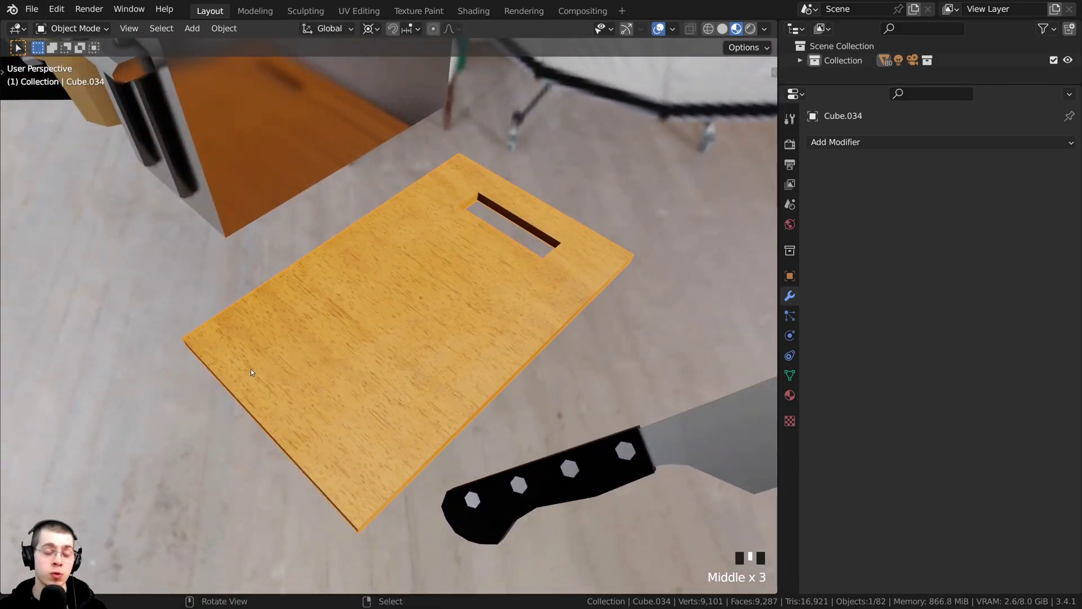
# Step: Select the kitchen knife and examine the blade, handle and rivet geometry in Edit Mode from several angles
pyautogui.rightClick(526, 315)
pyautogui.moveTo(347, 285); pyautogui.dragTo(308, 355, button='middle')
pyautogui.moveTo(445, 349); pyautogui.dragTo(465, 305, button='middle')
pyautogui.keyDown('shift'); pyautogui.moveTo(465, 304); pyautogui.dragTo(477, 296, button='middle'); pyautogui.keyUp('shift')
pyautogui.rightClick(499, 333)
pyautogui.press('Tab')
pyautogui.moveTo(496, 336); pyautogui.dragTo(437, 234, button='middle')
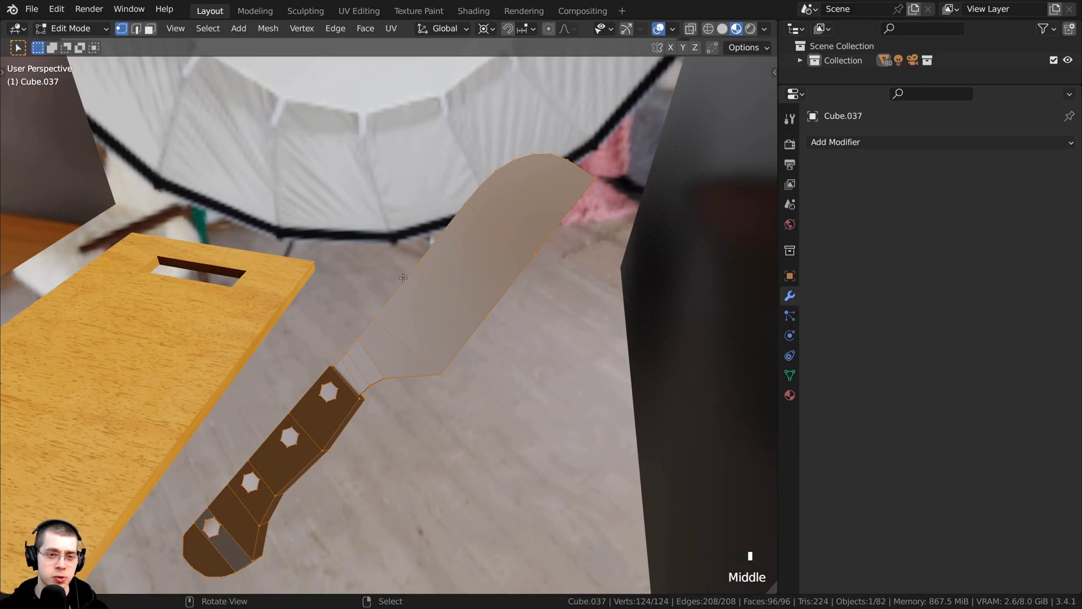
pyautogui.moveTo(403, 278); pyautogui.dragTo(423, 336, button='middle')
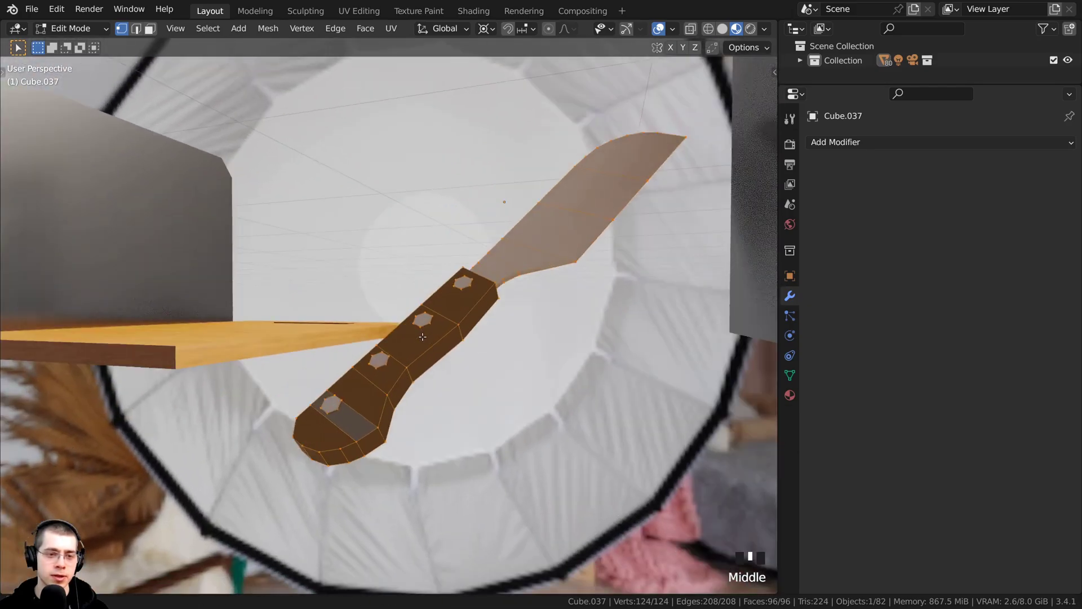
pyautogui.scroll(2, 423, 337)
pyautogui.rightClick(498, 305)
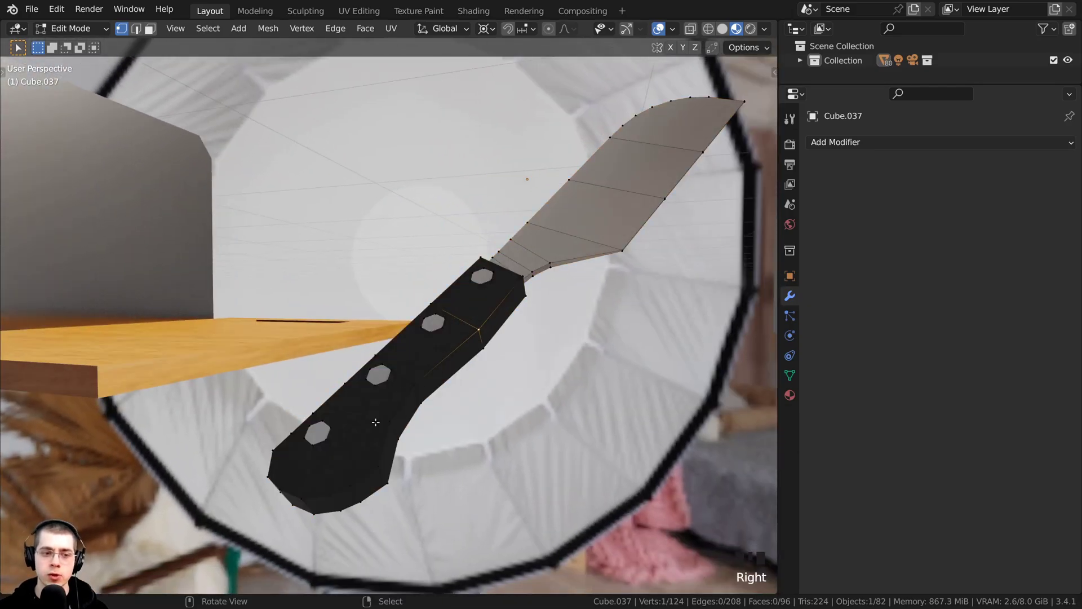
pyautogui.press('a')
pyautogui.press('a')
pyautogui.press('a')
pyautogui.moveTo(376, 422); pyautogui.dragTo(394, 394, button='middle')
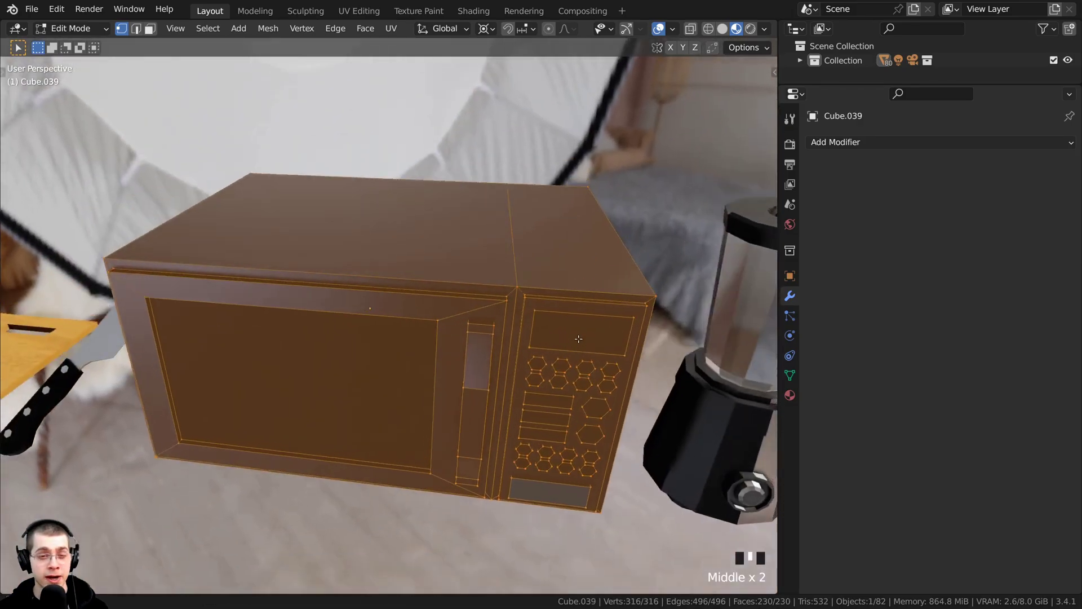
# Step: Examine the microwave's mesh in Edit Mode, including the door, handle and button panel, and return to Object Mode
pyautogui.moveTo(578, 339); pyautogui.dragTo(280, 192, button='middle')
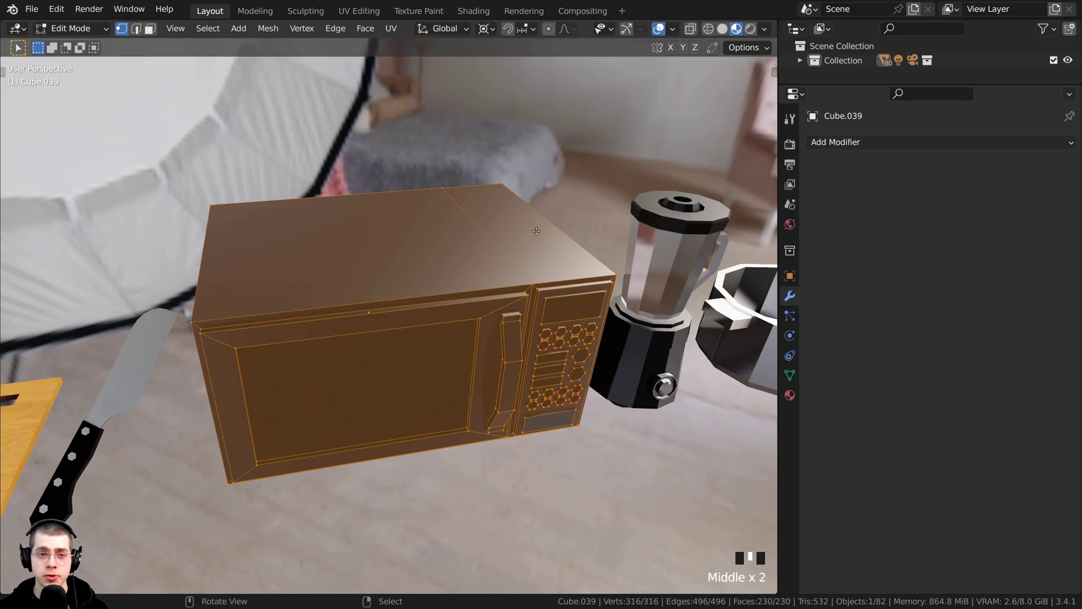
pyautogui.scroll(2, 568, 278)
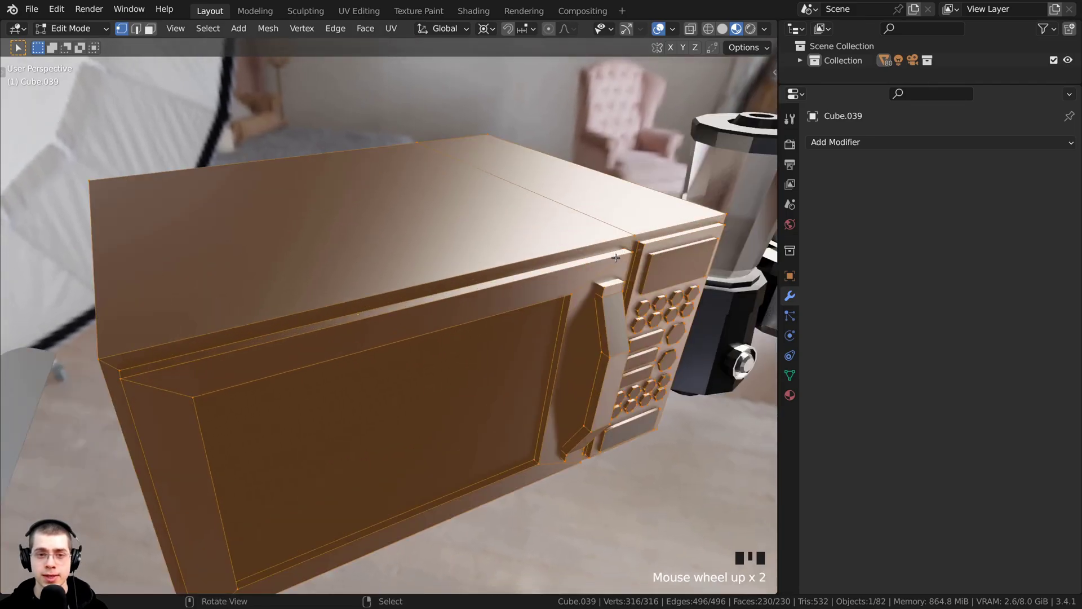
pyautogui.moveTo(601, 290); pyautogui.dragTo(519, 269, button='middle')
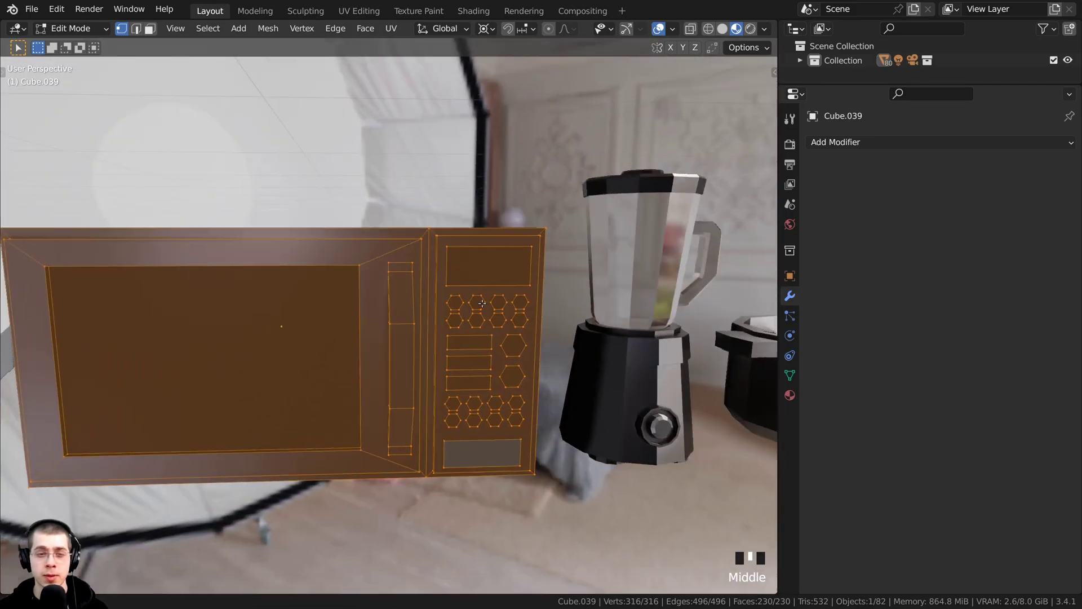
pyautogui.scroll(2, 508, 266)
pyautogui.moveTo(480, 417); pyautogui.dragTo(449, 343, button='middle')
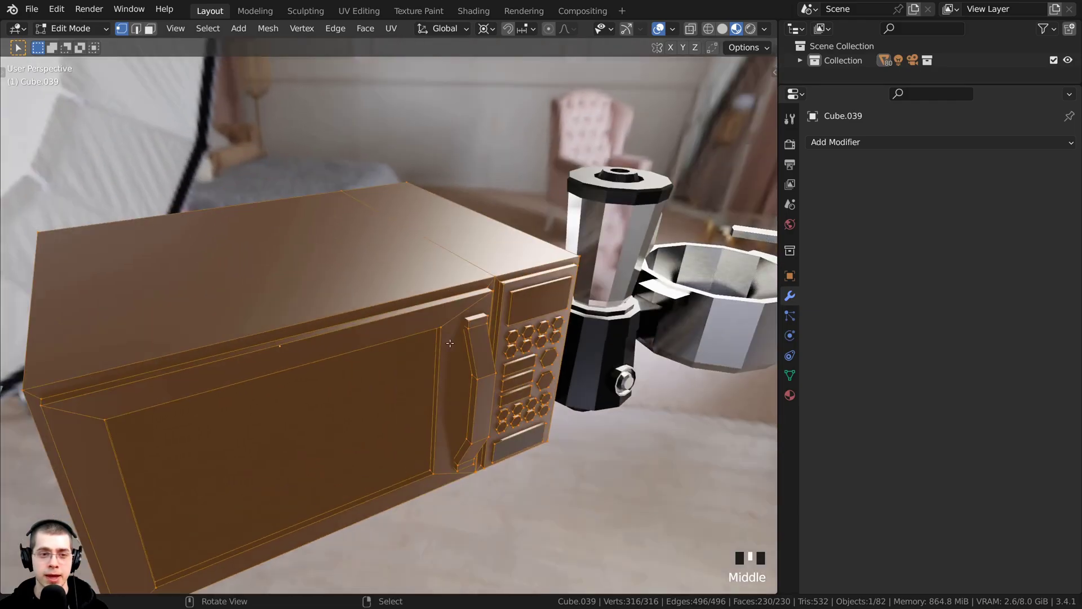
pyautogui.moveTo(521, 468); pyautogui.dragTo(445, 415, button='middle')
pyautogui.scroll(4, 409, 315)
pyautogui.scroll(-1, 408, 310)
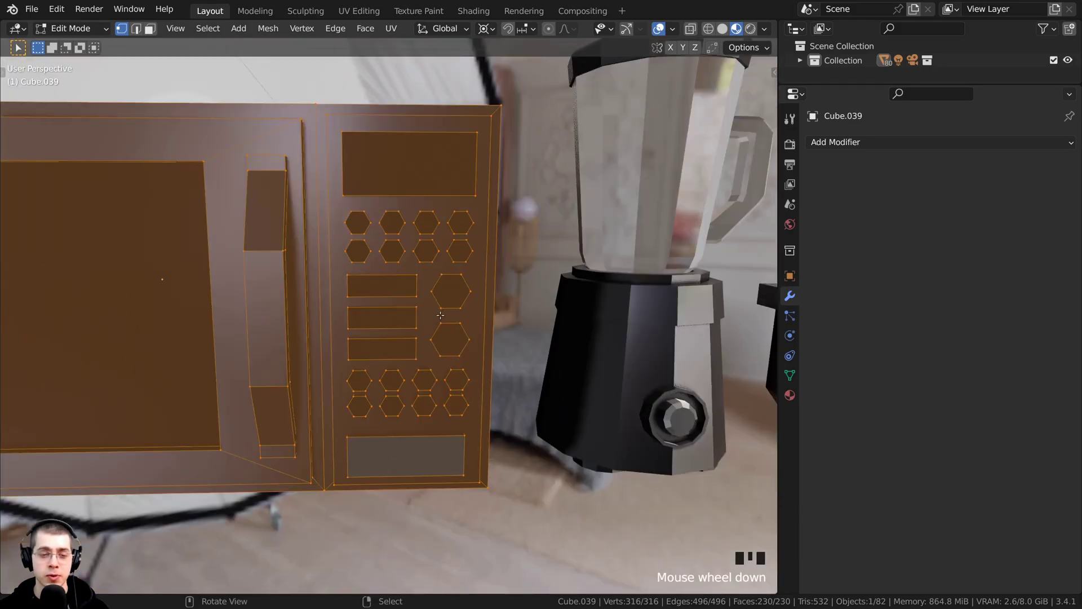
pyautogui.moveTo(401, 292); pyautogui.dragTo(380, 286, button='middle')
pyautogui.scroll(-3, 459, 304)
pyautogui.moveTo(411, 234); pyautogui.dragTo(441, 446, button='middle')
pyautogui.press('Tab')
# Step: Select the blender and examine the geometry of its base, dial, jug and handle in Edit Mode
pyautogui.rightClick(341, 262)
pyautogui.press('Tab')
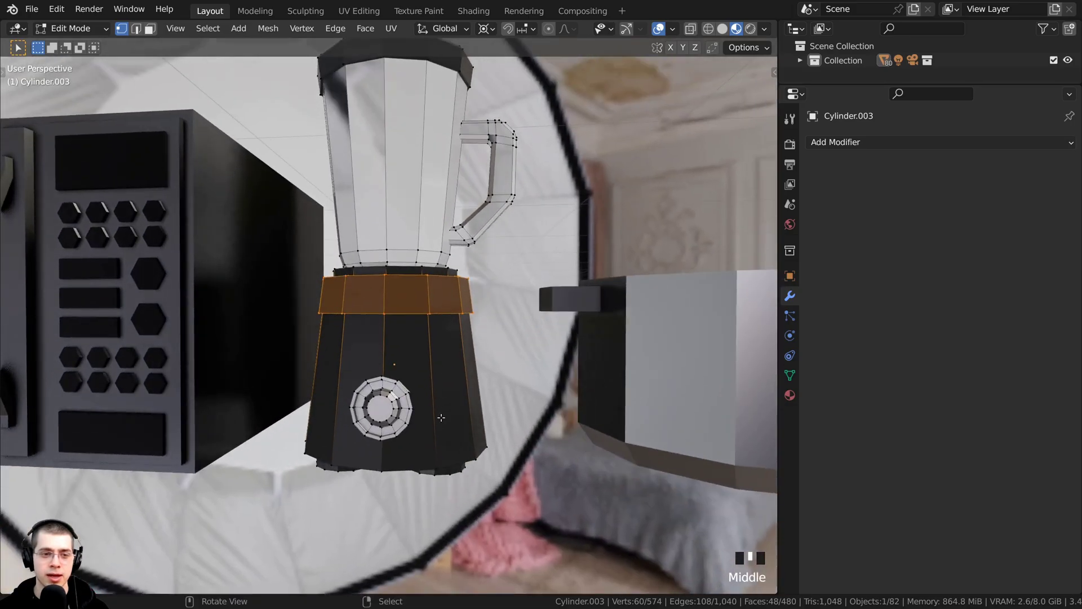
pyautogui.press('a')
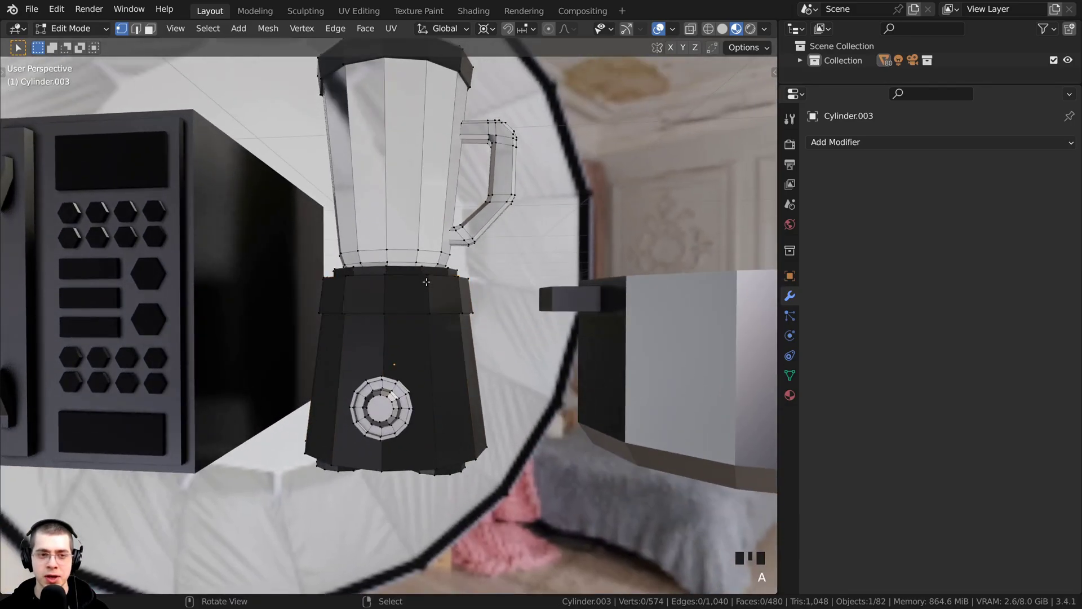
pyautogui.moveTo(426, 282); pyautogui.dragTo(407, 303, button='middle')
pyautogui.press('a')
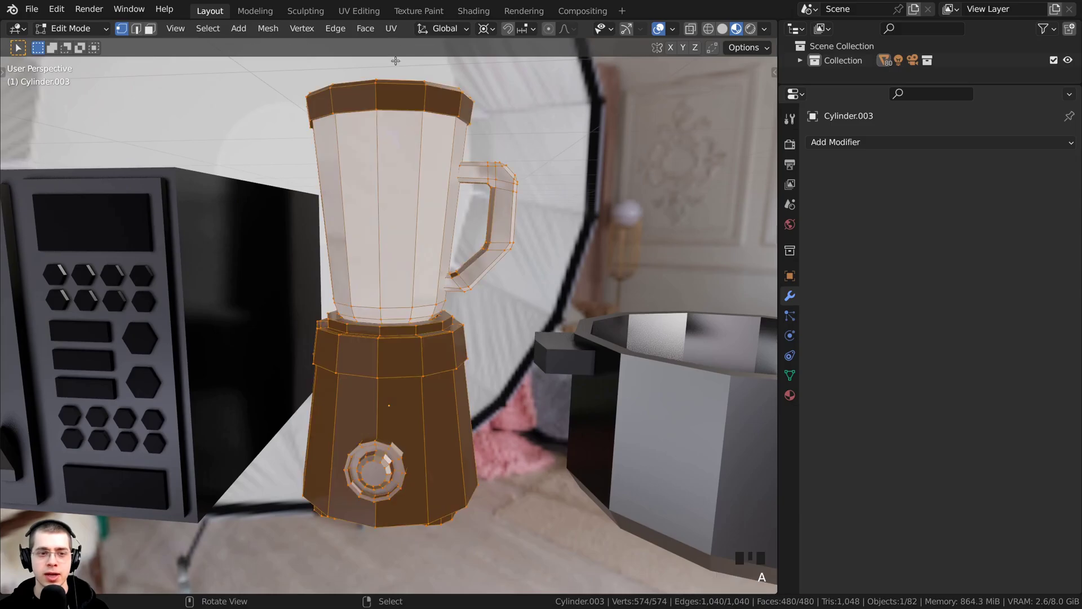
pyautogui.press('a')
pyautogui.moveTo(399, 252); pyautogui.dragTo(379, 282, button='middle')
pyautogui.scroll(1, 379, 281)
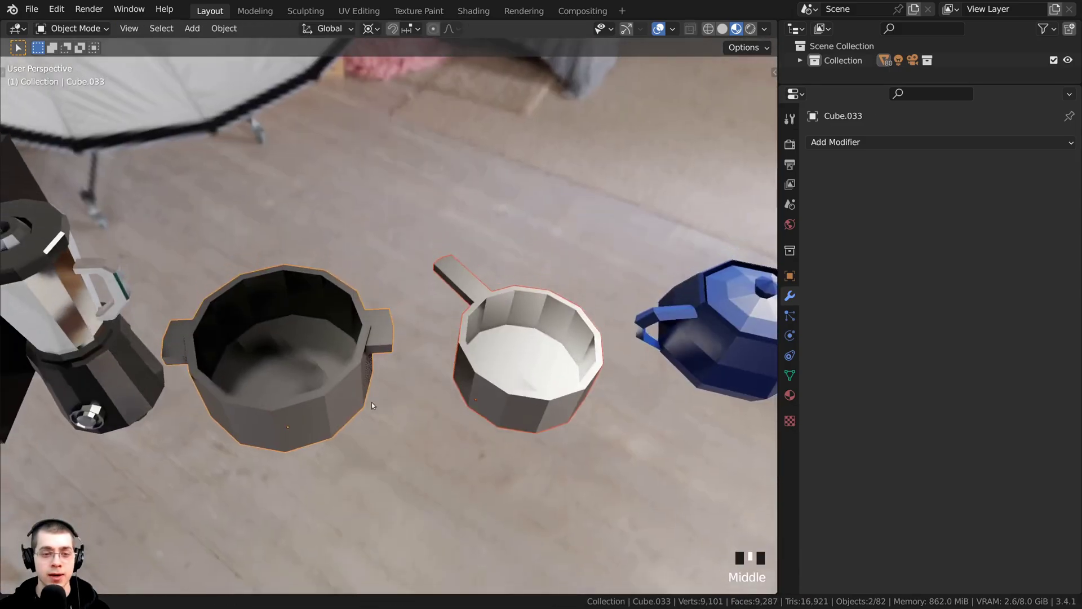
# Step: Look over the two cooking pots, deselect everything and view the blue teapot from the side and above
pyautogui.moveTo(371, 401); pyautogui.dragTo(349, 356, button='middle')
pyautogui.press('a')
pyautogui.keyDown('shift'); pyautogui.moveTo(505, 343); pyautogui.dragTo(464, 333, button='middle'); pyautogui.keyUp('shift')
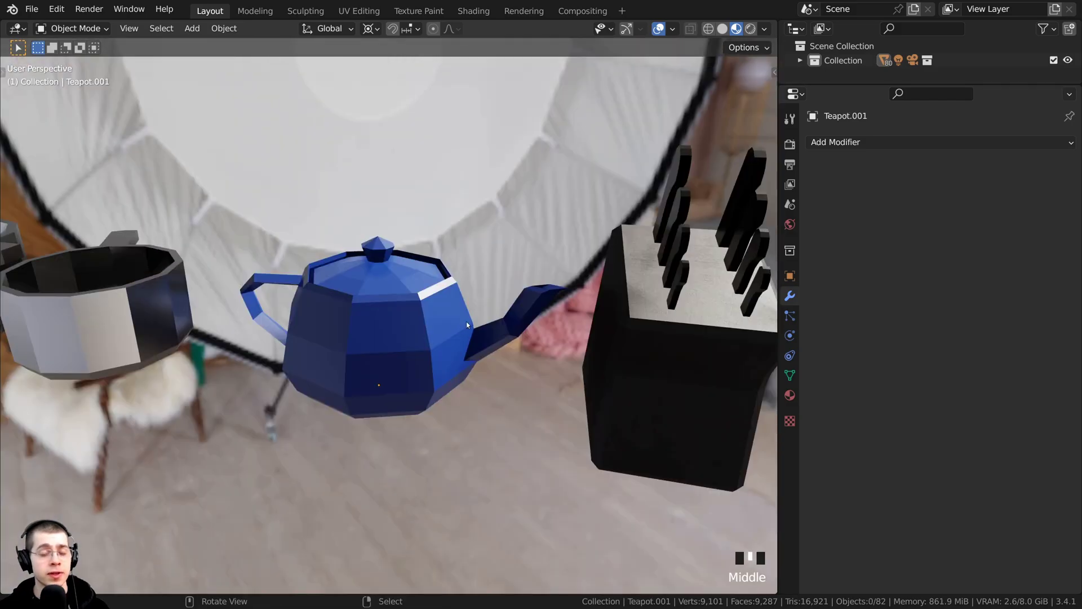
pyautogui.moveTo(465, 318); pyautogui.dragTo(449, 348, button='middle')
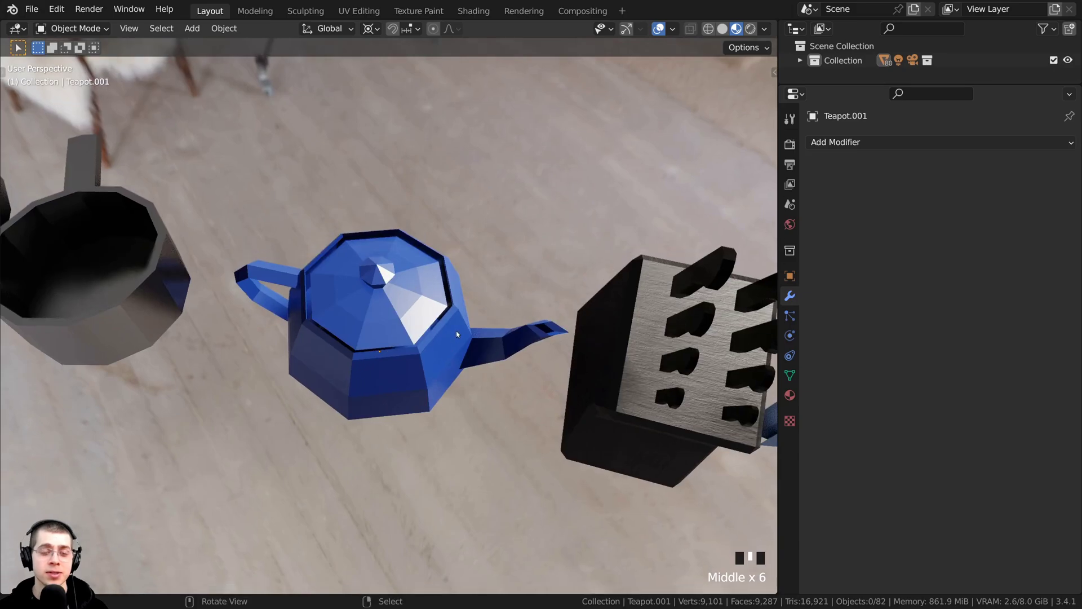
# Step: Open the add-on preferences and search for "extra"
pyautogui.click(56, 10)
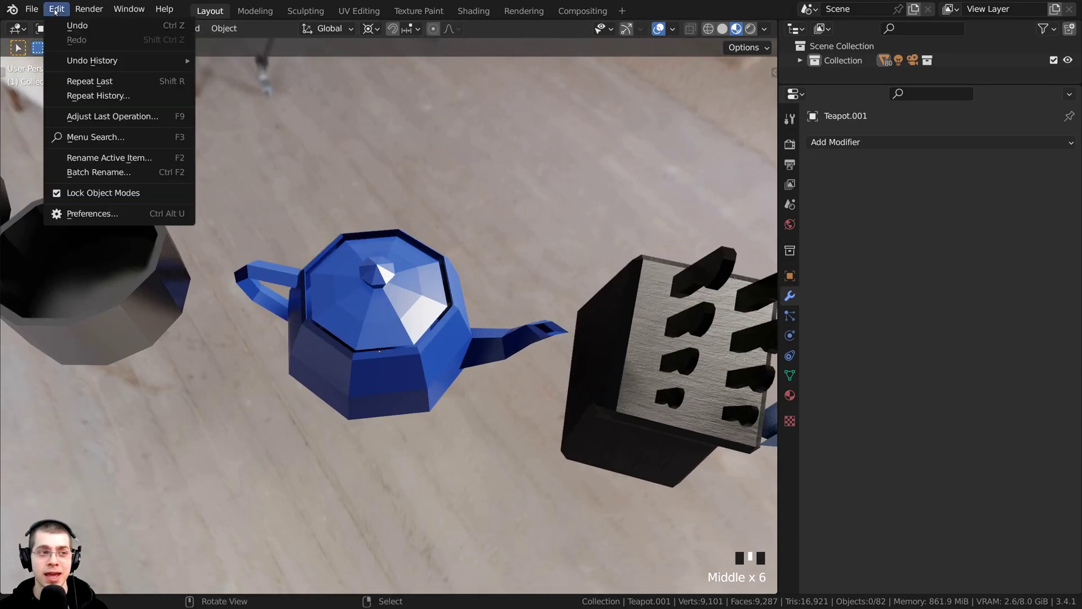
pyautogui.click(105, 214)
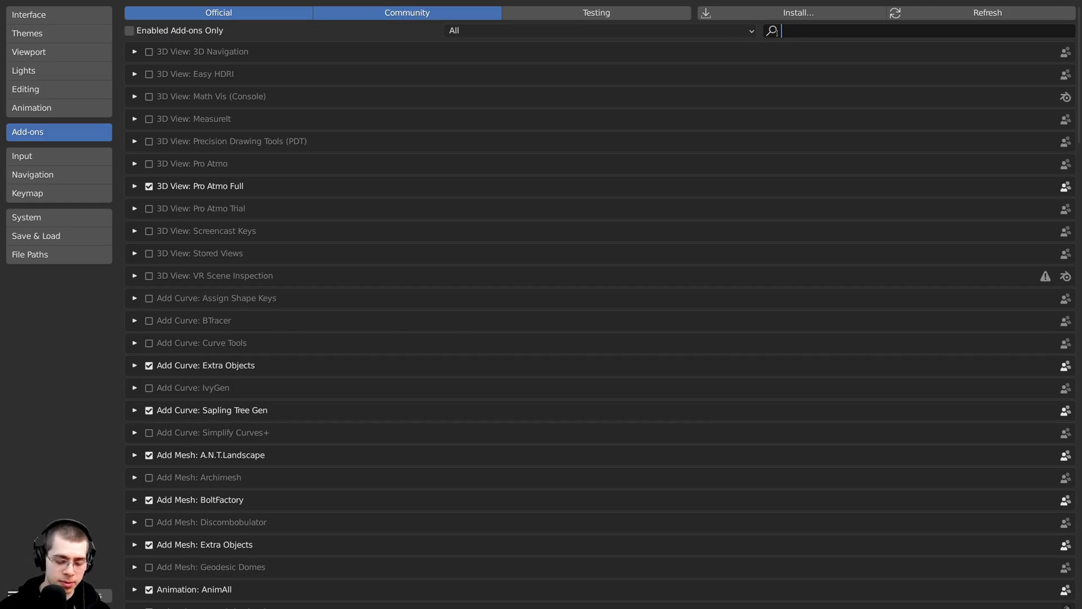
pyautogui.write('extra')
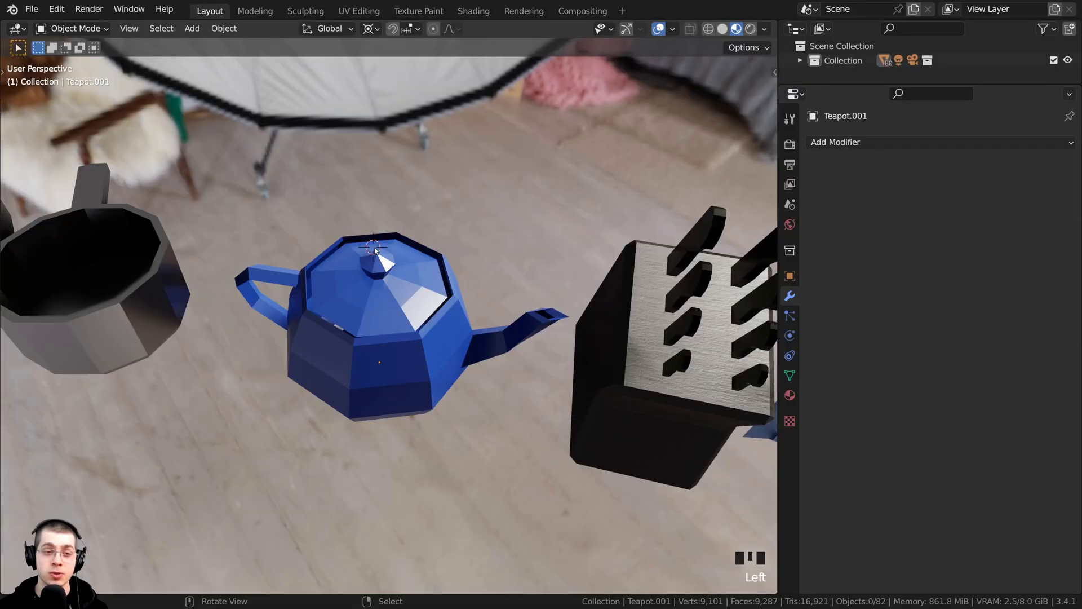
# Step: Add a Teapot+ mesh object from the extra mesh objects
pyautogui.hotkey('shift', 'a')
pyautogui.moveTo(377, 237)
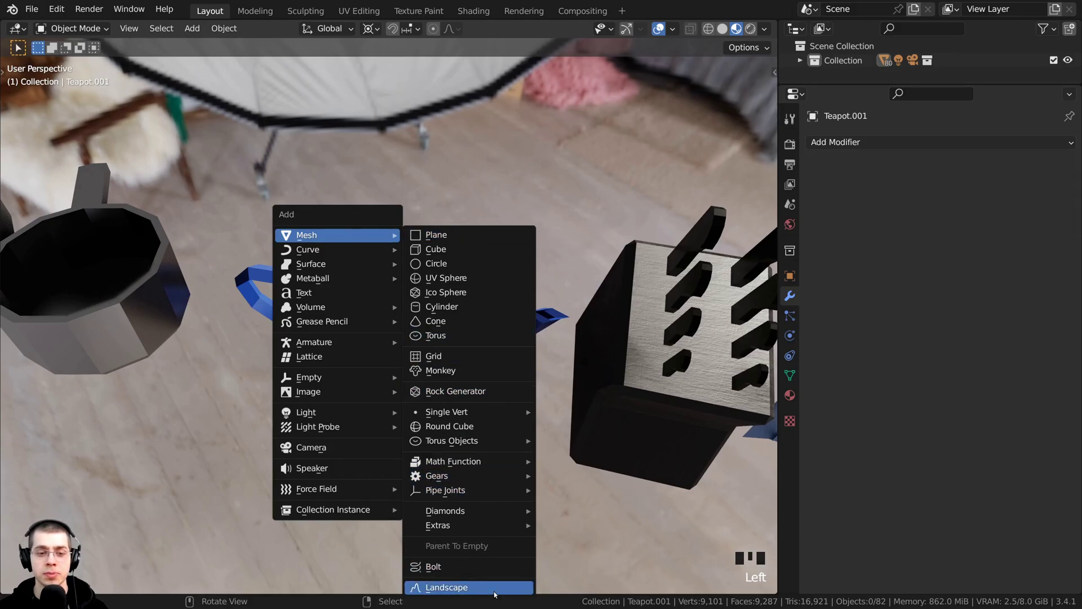
pyautogui.moveTo(462, 525)
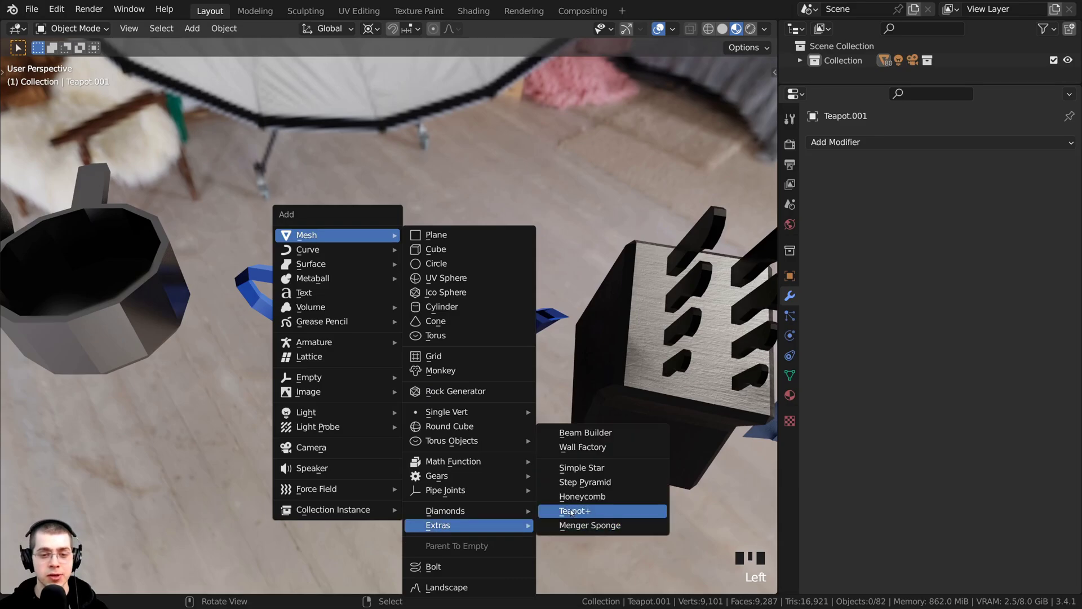
pyautogui.click(570, 510)
pyautogui.scroll(-18, 571, 509)
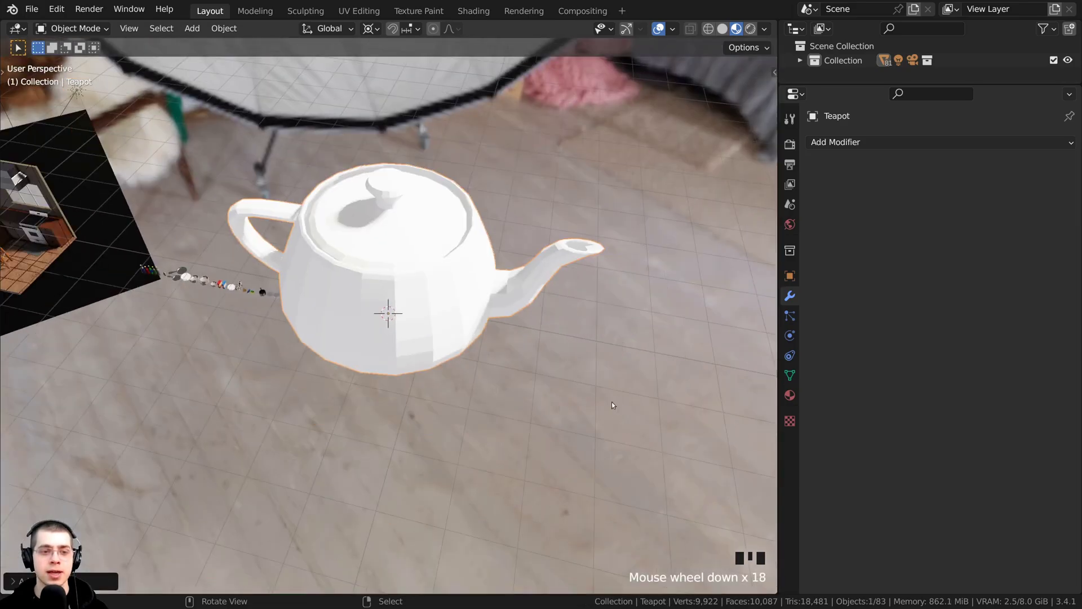
# Step: Show the new teapot in solid shading and reduce its Resolution to 3
pyautogui.keyDown('shift'); pyautogui.moveTo(613, 405); pyautogui.dragTo(459, 306, button='middle'); pyautogui.keyUp('shift')
pyautogui.scroll(2, 459, 307)
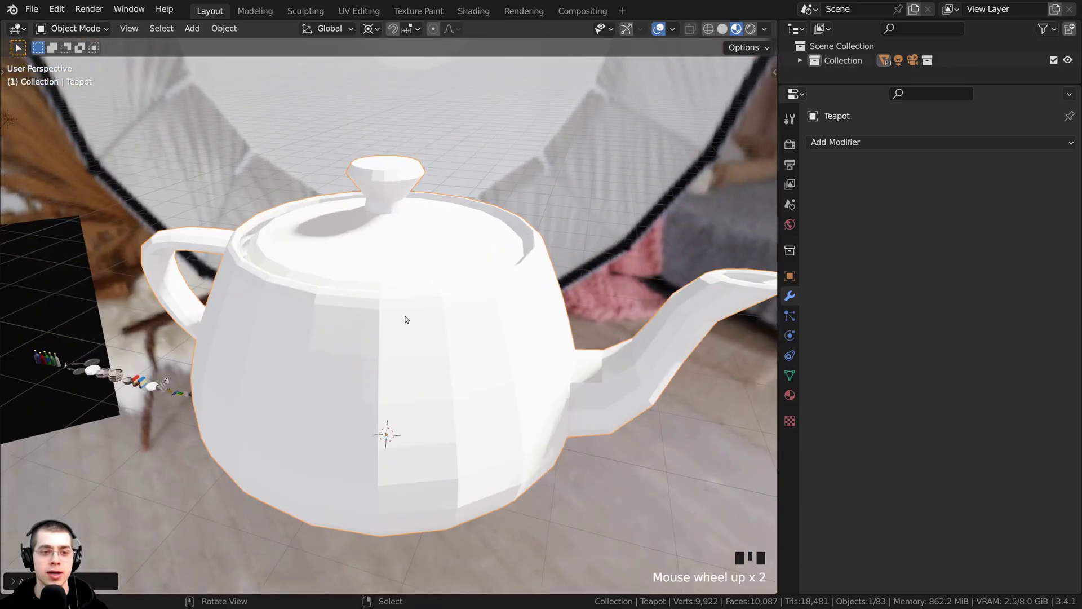
pyautogui.press('z')
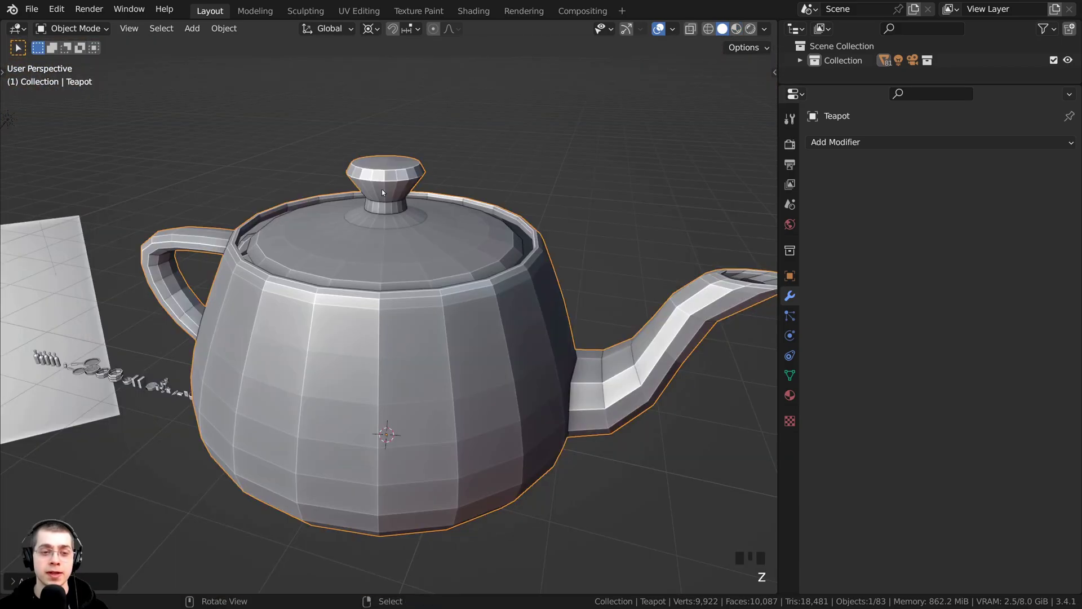
pyautogui.click(8, 580)
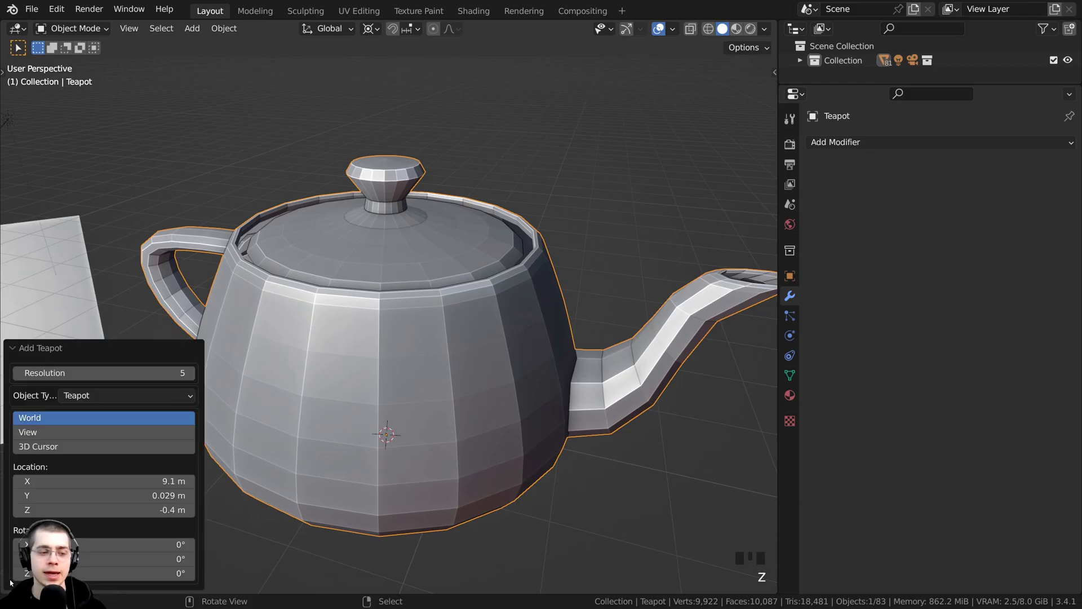
pyautogui.click(18, 373)
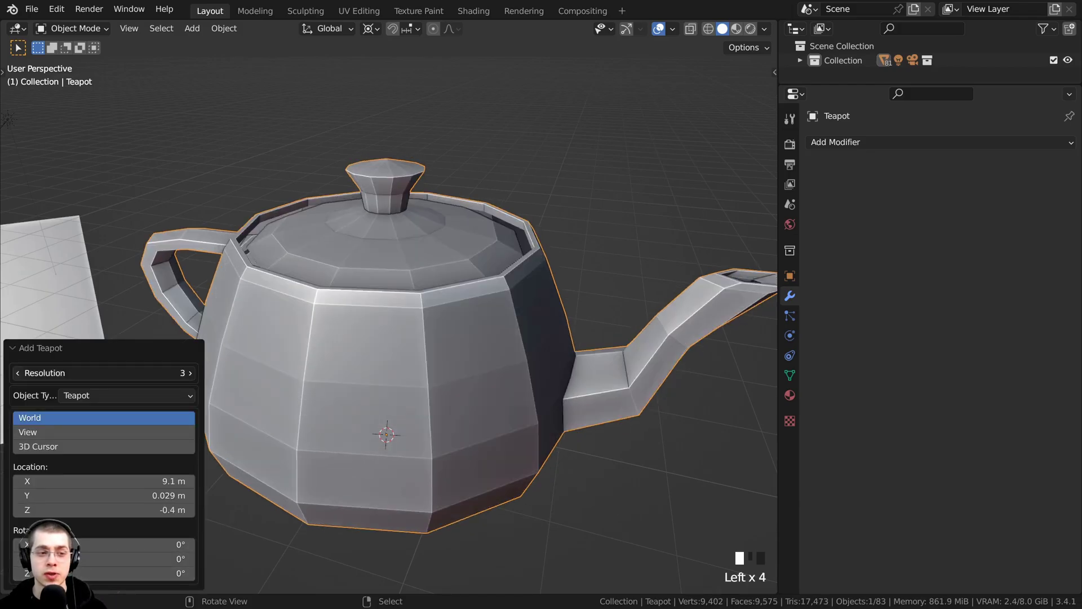
pyautogui.click(18, 373)
pyautogui.click(19, 373)
pyautogui.click(33, 349)
# Step: Delete the newly added teapot from the scene
pyautogui.moveTo(177, 331); pyautogui.dragTo(430, 296, button='middle')
pyautogui.press('x')
pyautogui.click(430, 295)
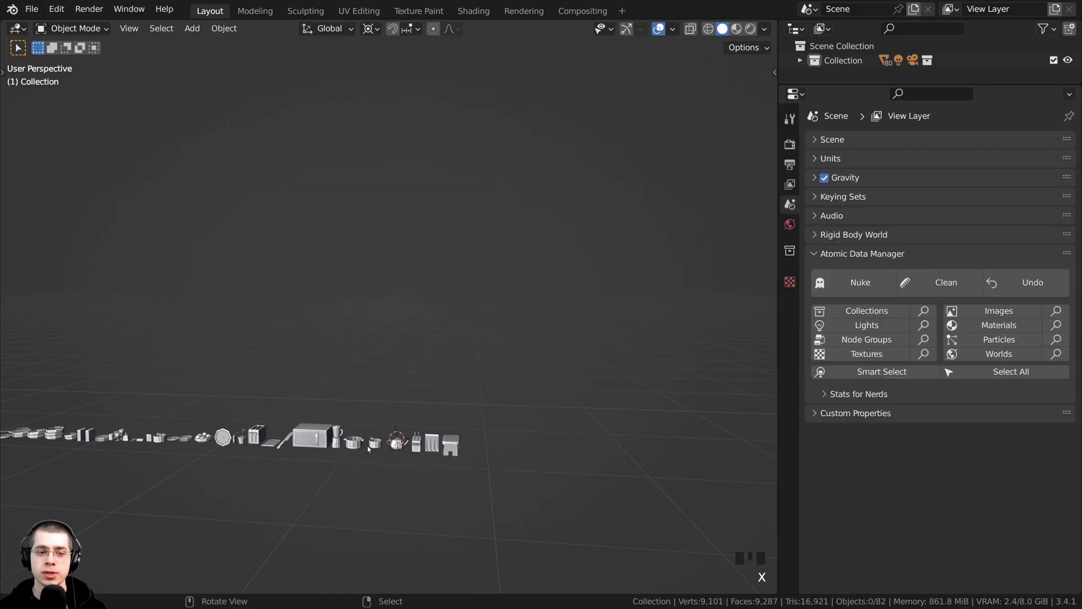
# Step: Select the existing teapot in the row of props and look it over in material preview
pyautogui.rightClick(395, 443)
pyautogui.press('KP_Decimal')
pyautogui.press('z')
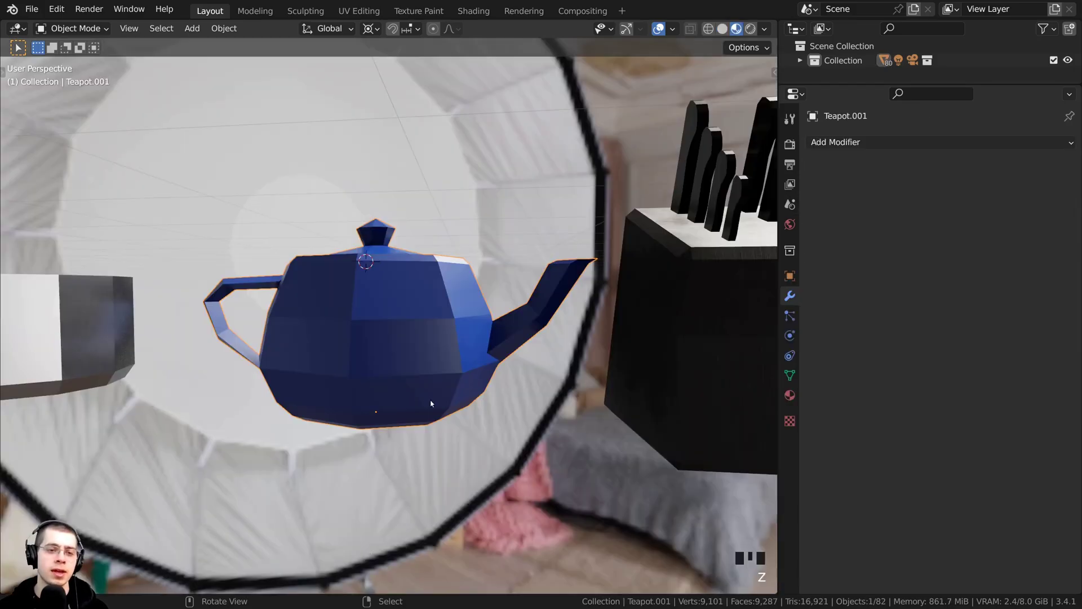
pyautogui.moveTo(398, 447)
pyautogui.mouseDown(button='middle')
pyautogui.moveTo(374, 426)
pyautogui.moveTo(391, 474)
pyautogui.moveTo(433, 461)
pyautogui.mouseUp(button='middle')
pyautogui.scroll(-2, 434, 461)
pyautogui.keyDown('shift'); pyautogui.moveTo(434, 461); pyautogui.dragTo(361, 440, button='middle'); pyautogui.keyUp('shift')
# Step: Frame the knife block, select the knife handles to examine them, and deselect everything
pyautogui.moveTo(479, 386); pyautogui.dragTo(426, 180, button='middle')
pyautogui.rightClick(408, 367)
pyautogui.press('KP_Decimal')
pyautogui.rightClick(459, 233)
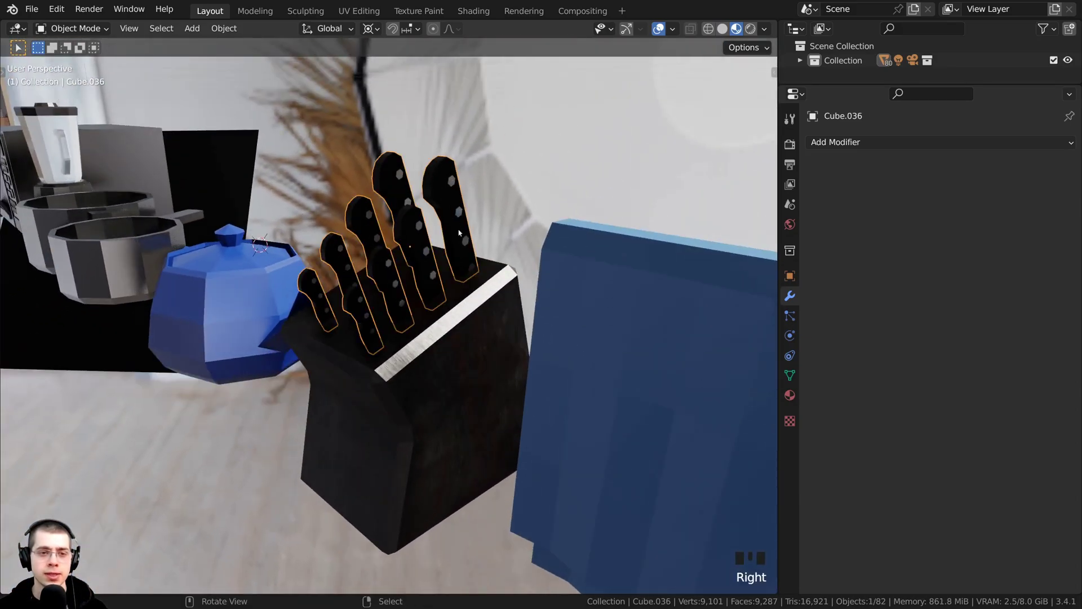
pyautogui.scroll(-2, 442, 219)
pyautogui.moveTo(328, 230); pyautogui.dragTo(361, 217, button='middle')
pyautogui.press('a')
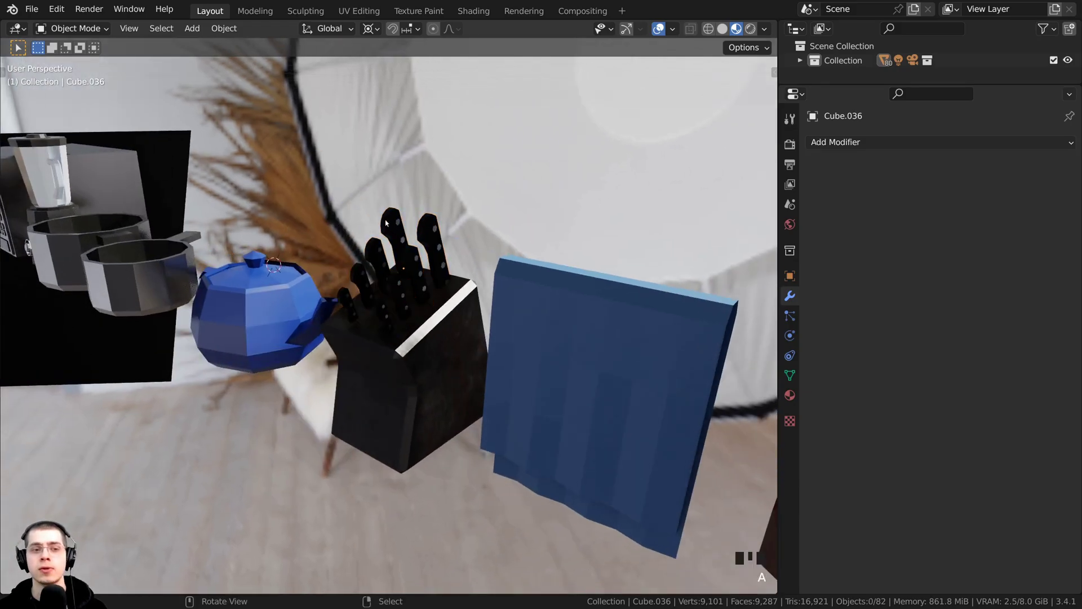
# Step: Select the body of the knife block and examine its shape up close
pyautogui.moveTo(445, 384); pyautogui.dragTo(473, 355, button='middle')
pyautogui.keyDown('shift'); pyautogui.moveTo(473, 355); pyautogui.dragTo(432, 173, button='middle'); pyautogui.keyUp('shift')
pyautogui.scroll(3, 457, 341)
pyautogui.rightClick(466, 337)
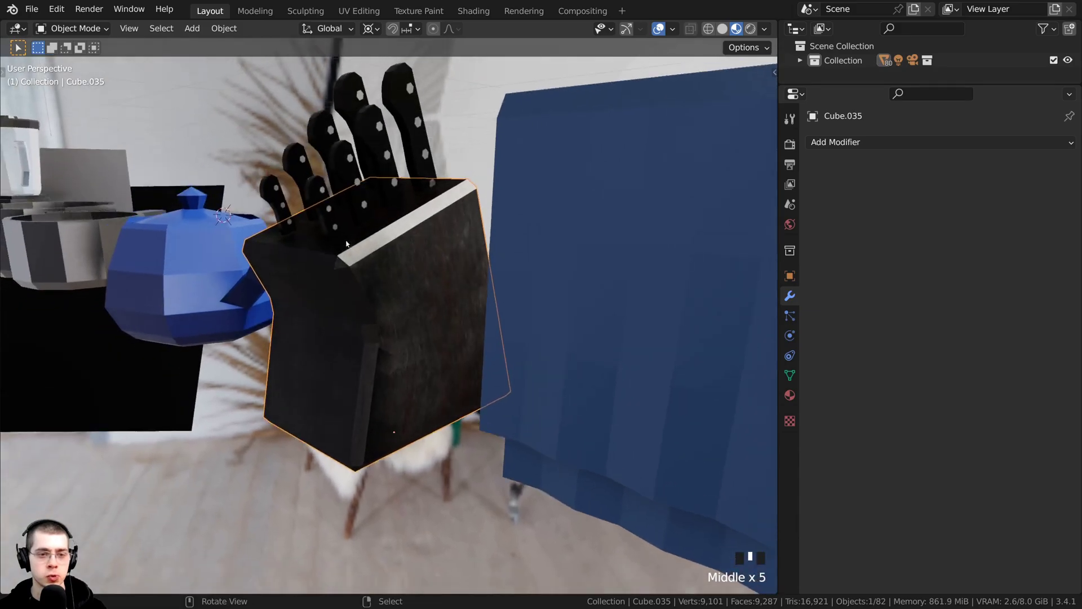
pyautogui.scroll(1, 432, 173)
pyautogui.moveTo(352, 412); pyautogui.dragTo(428, 370, button='middle')
# Step: Select the blue towel beside the knife block and view it from several angles
pyautogui.scroll(-2, 534, 365)
pyautogui.keyDown('shift'); pyautogui.moveTo(428, 369); pyautogui.dragTo(353, 375, button='middle'); pyautogui.keyUp('shift')
pyautogui.click(431, 302)
pyautogui.moveTo(434, 282); pyautogui.dragTo(322, 250, button='middle')
pyautogui.scroll(1, 321, 250)
pyautogui.moveTo(350, 190); pyautogui.dragTo(397, 192, button='middle')
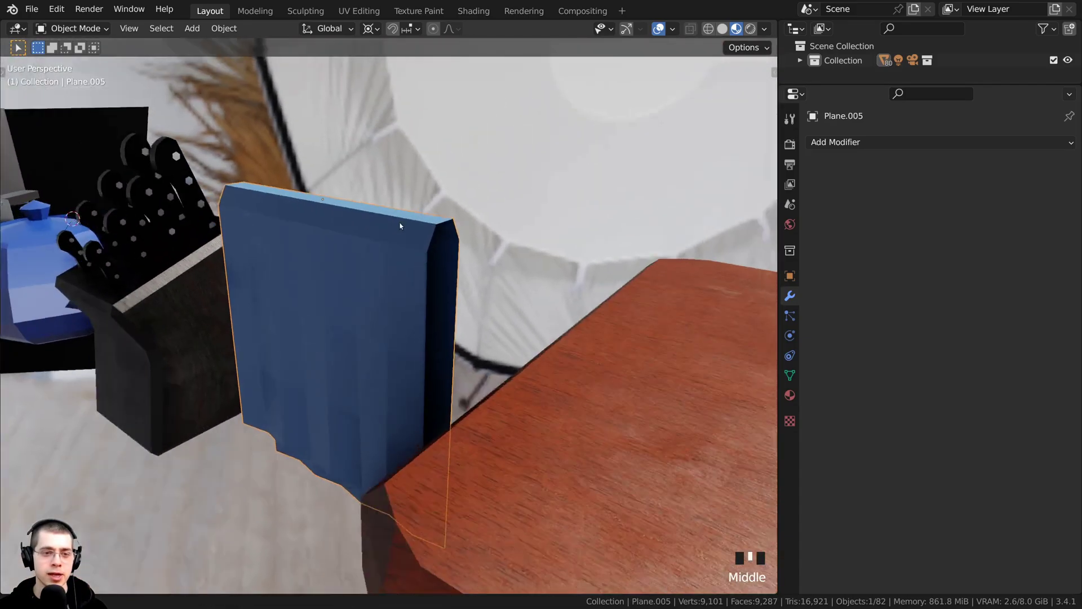
# Step: Edit the towel mesh and move alternating vertices of its lower edge about 0.01 m along the Y axis
pyautogui.press('Tab')
pyautogui.keyDown('shift'); pyautogui.moveTo(390, 316); pyautogui.dragTo(393, 249, button='middle'); pyautogui.keyUp('shift')
pyautogui.scroll(1, 393, 270)
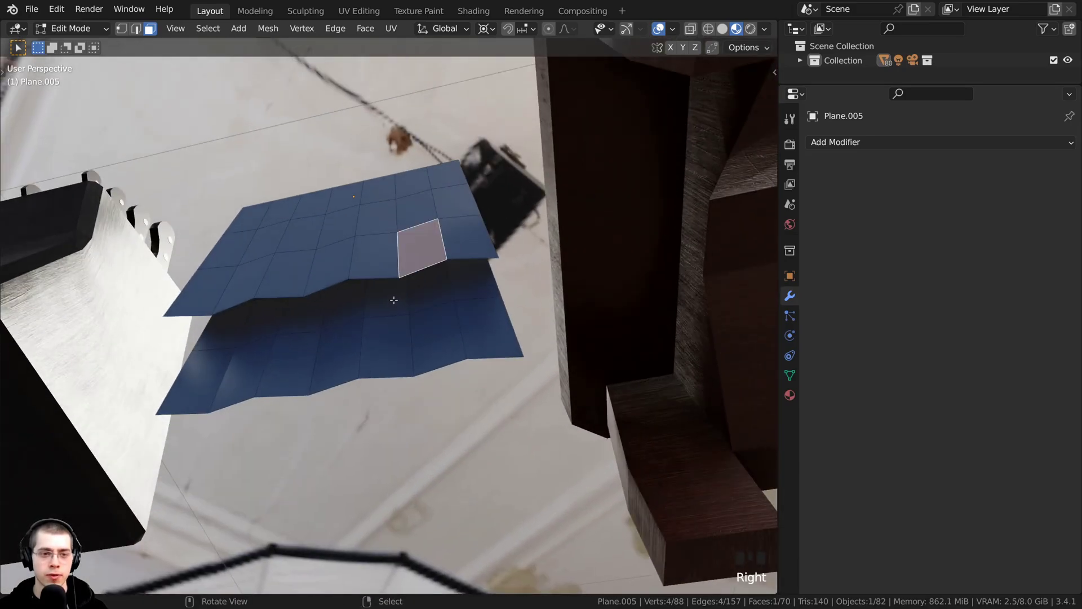
pyautogui.press('1')
pyautogui.click(398, 278)
pyautogui.press('g')
pyautogui.press('y')
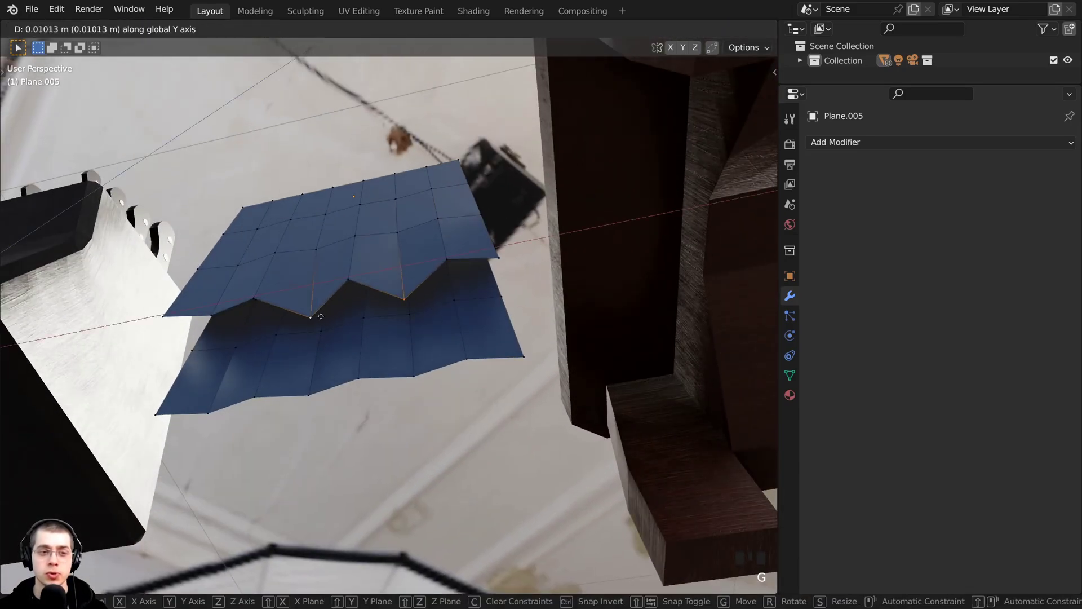
pyautogui.press('Return')
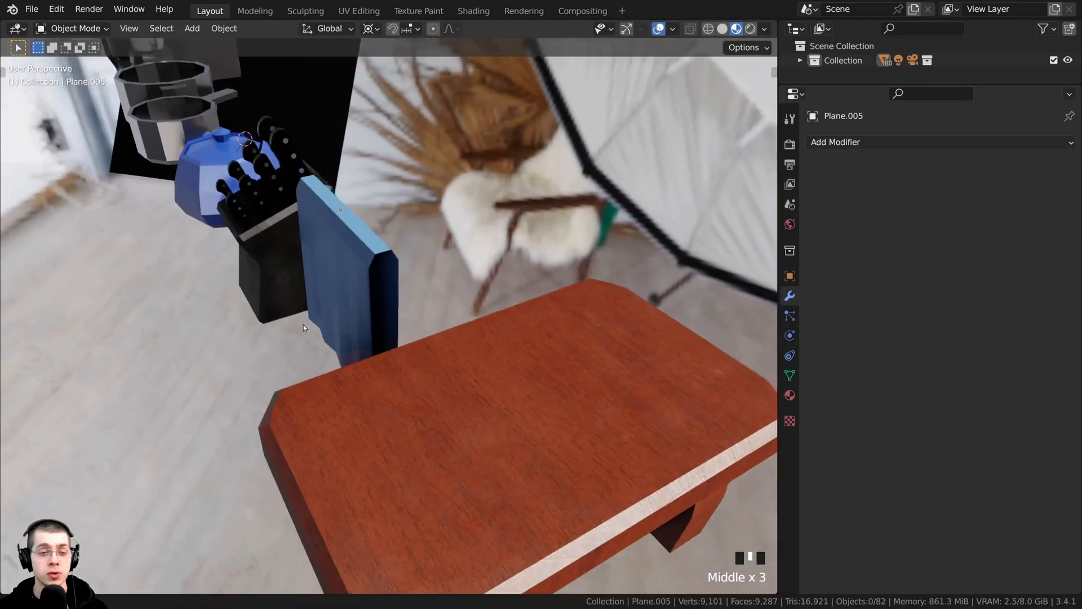
# Step: Select the wooden stool next to the towel and examine its geometry in Edit Mode
pyautogui.moveTo(304, 323); pyautogui.dragTo(316, 323, button='middle')
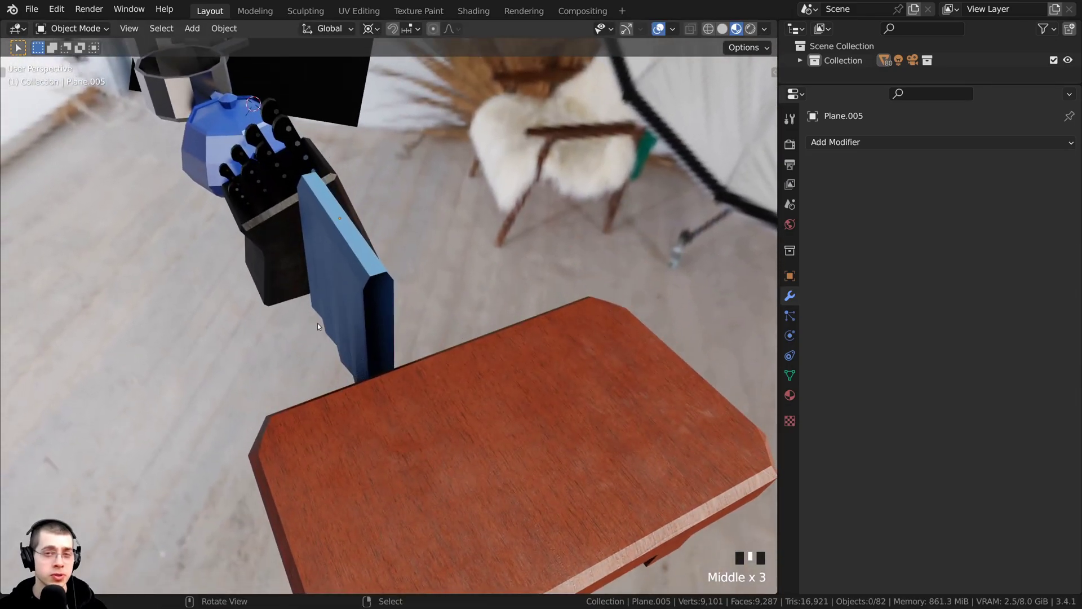
pyautogui.scroll(1, 335, 270)
pyautogui.moveTo(335, 269)
pyautogui.mouseDown(button='middle')
pyautogui.moveTo(443, 244)
pyautogui.moveTo(387, 283)
pyautogui.moveTo(420, 254)
pyautogui.moveTo(356, 391)
pyautogui.moveTo(383, 383)
pyautogui.moveTo(292, 389)
pyautogui.moveTo(541, 338)
pyautogui.mouseUp(button='middle')
pyautogui.rightClick(407, 388)
pyautogui.press('Tab')
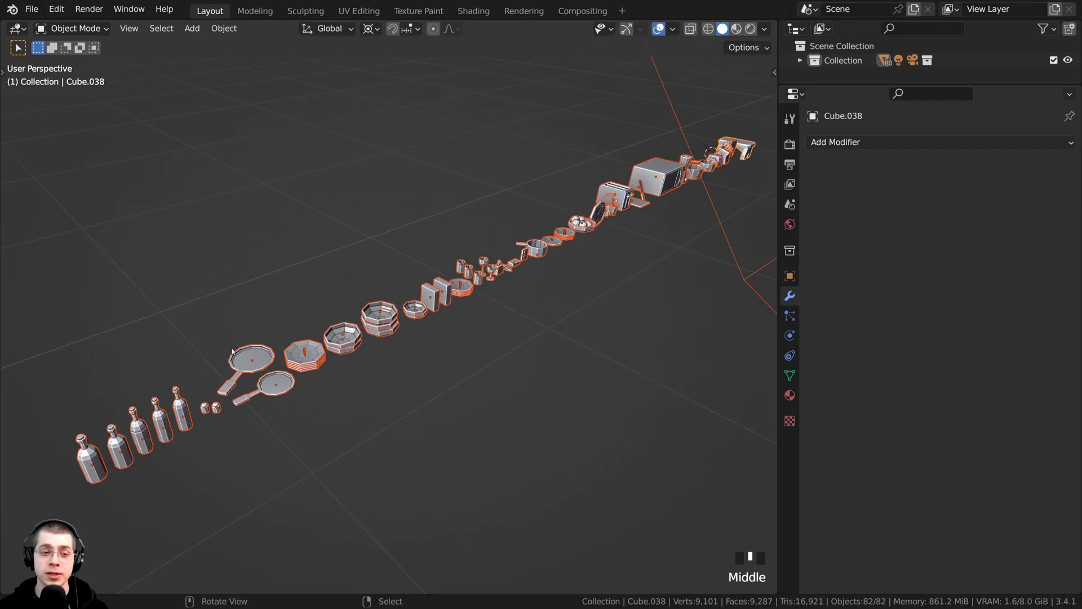
# Step: Select all the props to look over the whole row, and deselect them again
pyautogui.hotkey('alt', 'a')
pyautogui.moveTo(307, 349); pyautogui.dragTo(455, 198, button='middle')
pyautogui.press('a')
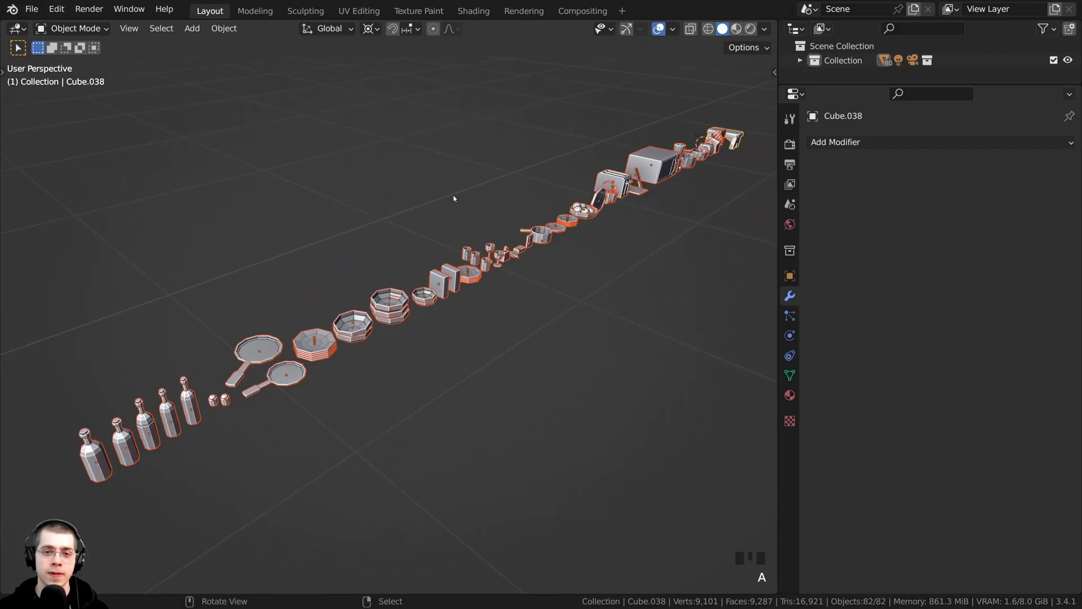
pyautogui.press('a')
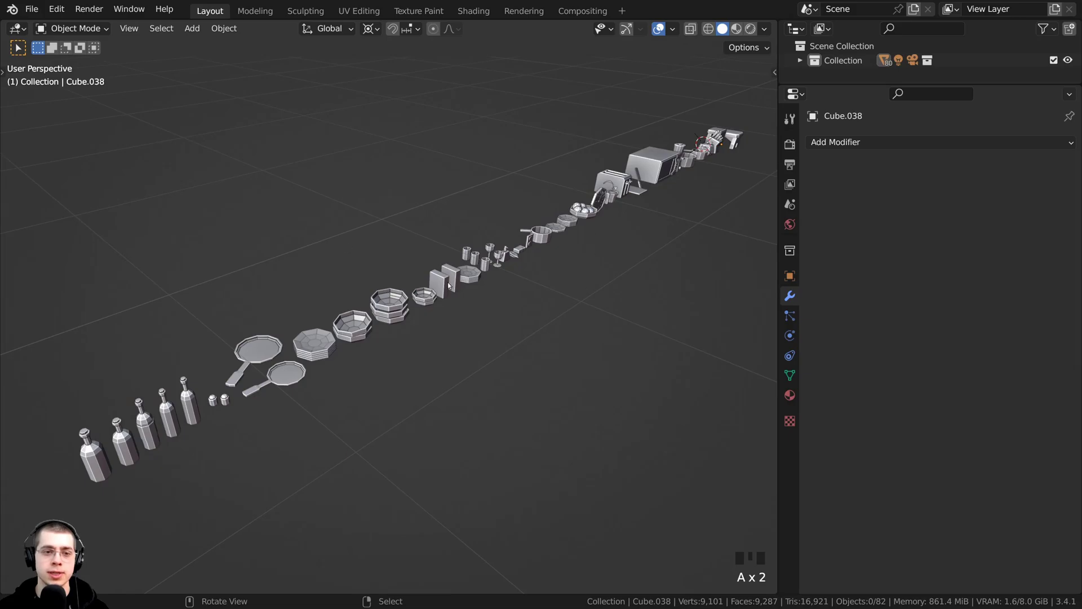
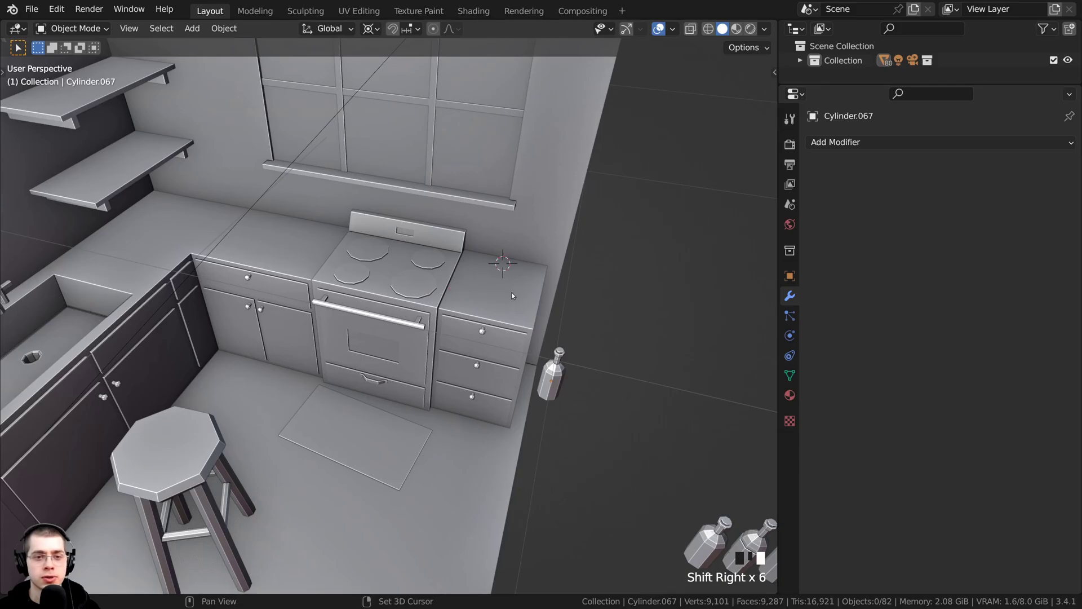
# Step: Try selecting the stove, the room walls and the base cabinets in turn, and placing the 3D cursor beside the stove
pyautogui.keyDown('shift'); pyautogui.moveTo(512, 292); pyautogui.dragTo(410, 219, button='middle'); pyautogui.keyUp('shift')
pyautogui.rightClick(412, 220)
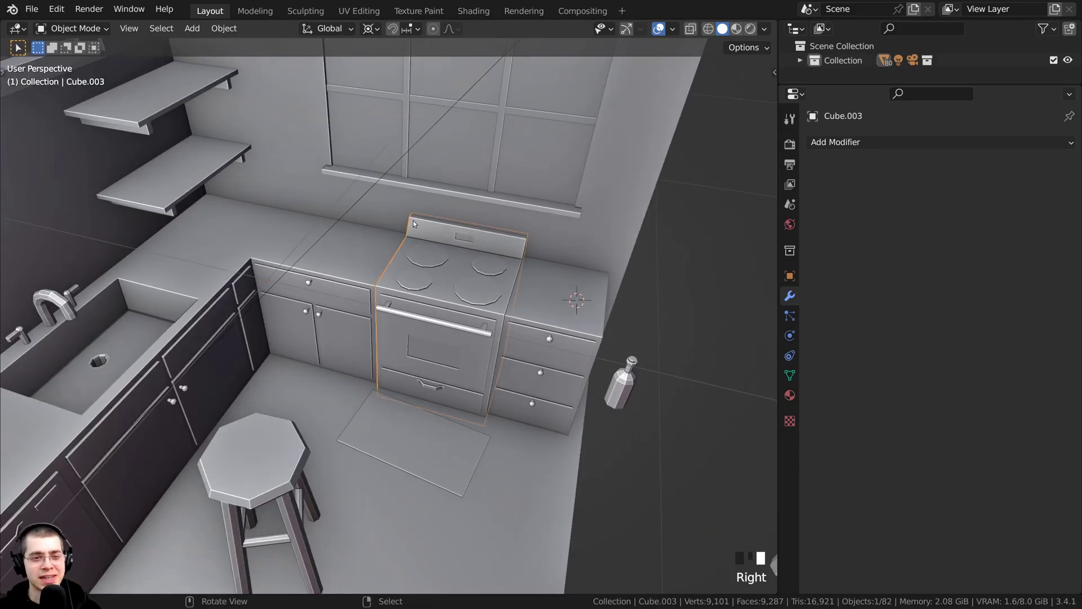
pyautogui.click(390, 226)
pyautogui.rightClick(447, 222)
pyautogui.rightClick(403, 186)
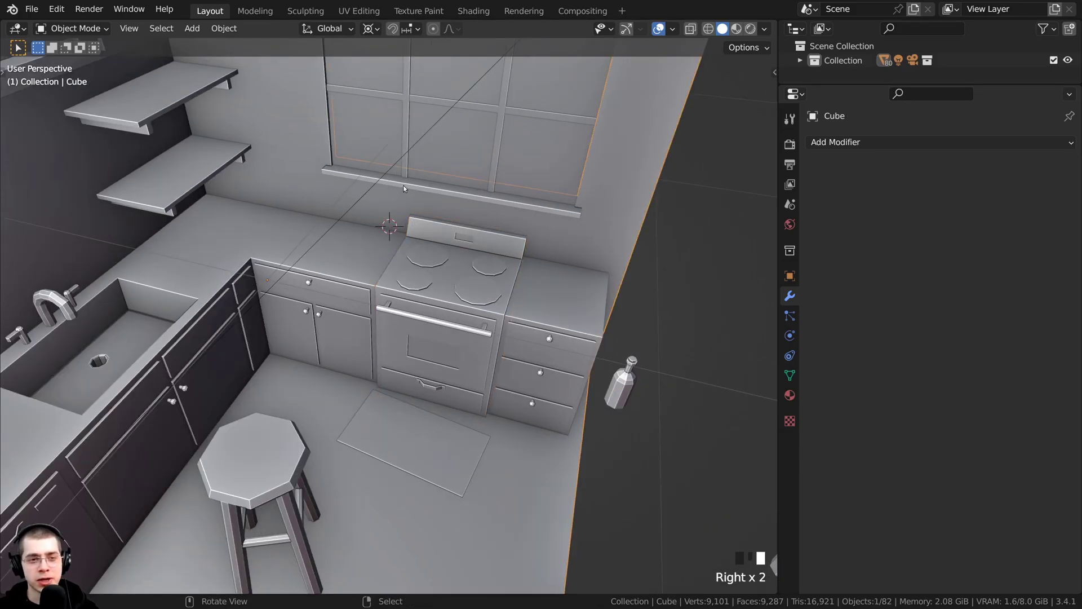
pyautogui.rightClick(435, 229)
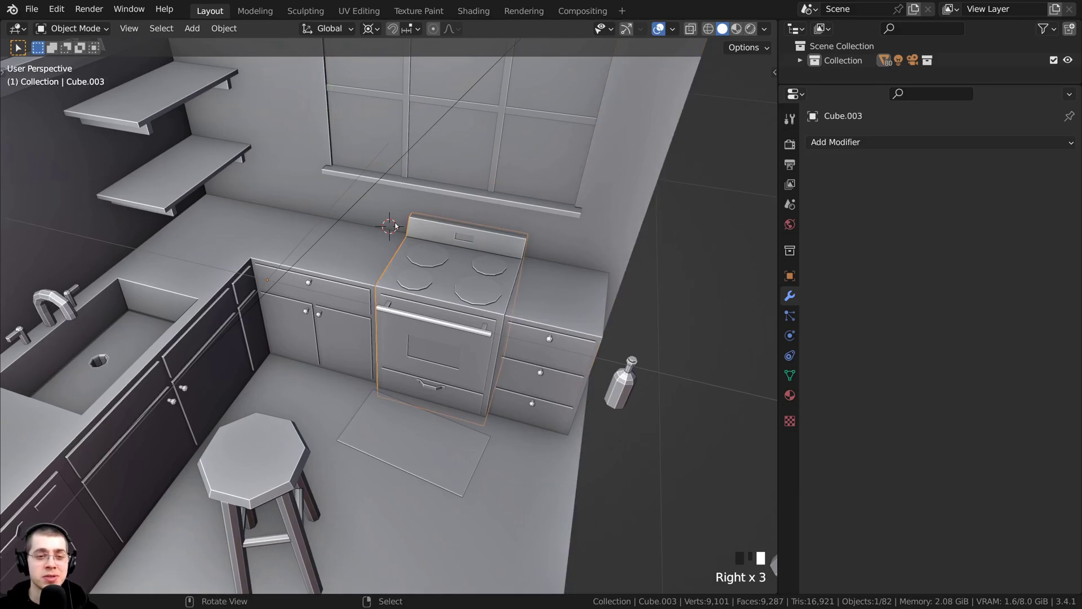
pyautogui.rightClick(333, 237)
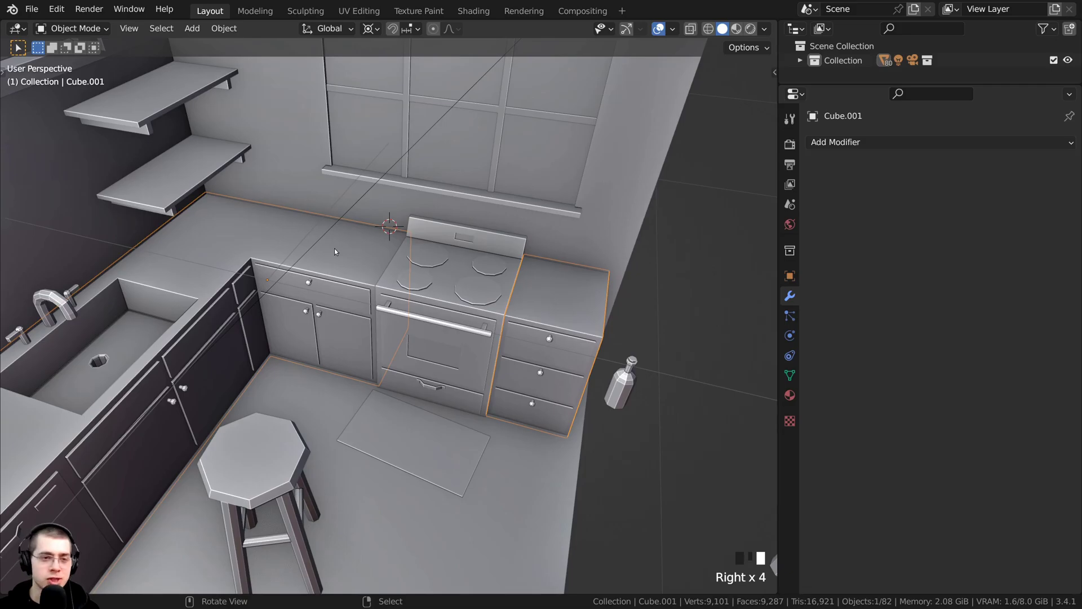
# Step: Try placing the 3D cursor at several spots on the countertop and the stove
pyautogui.click(337, 248)
pyautogui.click(578, 284)
pyautogui.click(447, 231)
pyautogui.click(375, 262)
pyautogui.moveTo(373, 263); pyautogui.dragTo(370, 238, button='middle')
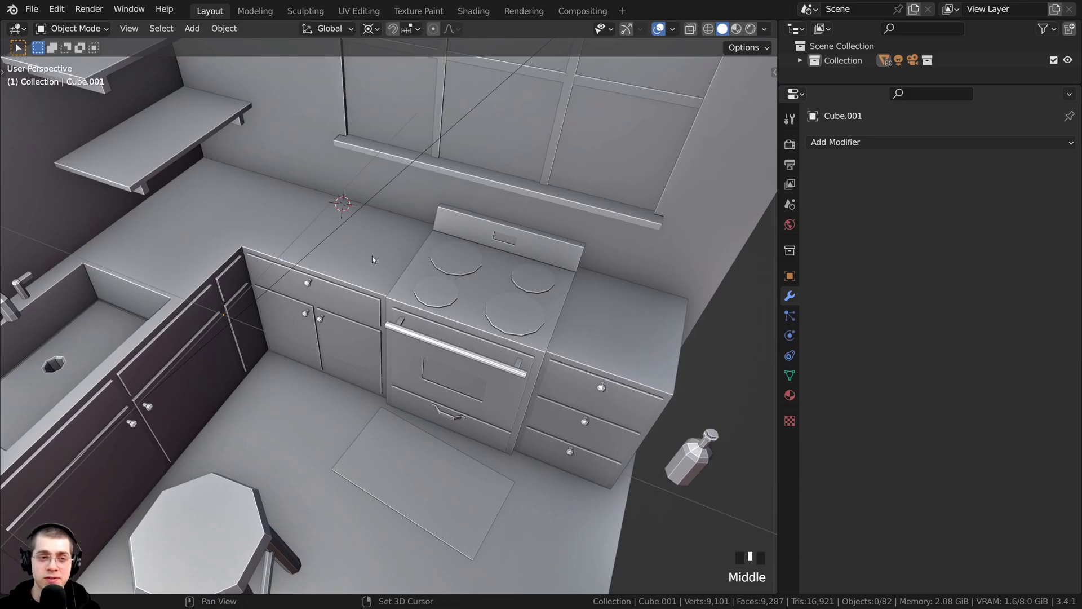
pyautogui.keyDown('shift'); pyautogui.rightClick(367, 254); pyautogui.keyUp('shift')
pyautogui.keyDown('shift'); pyautogui.rightClick(274, 214); pyautogui.keyUp('shift')
pyautogui.keyDown('shift'); pyautogui.rightClick(270, 191); pyautogui.keyUp('shift')
pyautogui.keyDown('shift'); pyautogui.rightClick(391, 234); pyautogui.keyUp('shift')
pyautogui.keyDown('shift'); pyautogui.rightClick(428, 252); pyautogui.keyUp('shift')
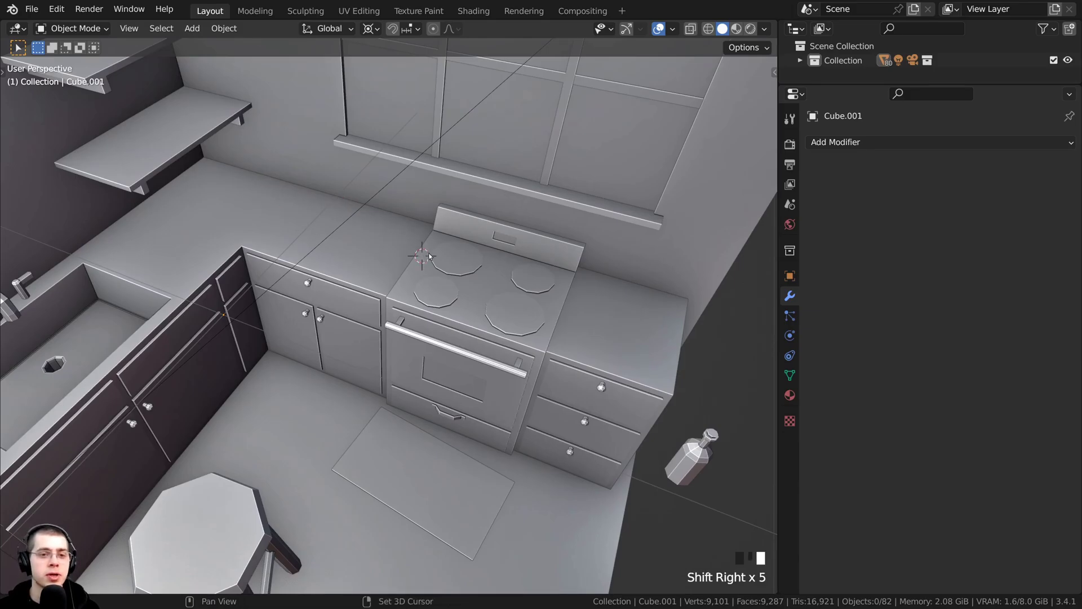
# Step: Select the base cabinets and place the 3D cursor near the wall on the countertop between the sink corner and the stove
pyautogui.rightClick(540, 235)
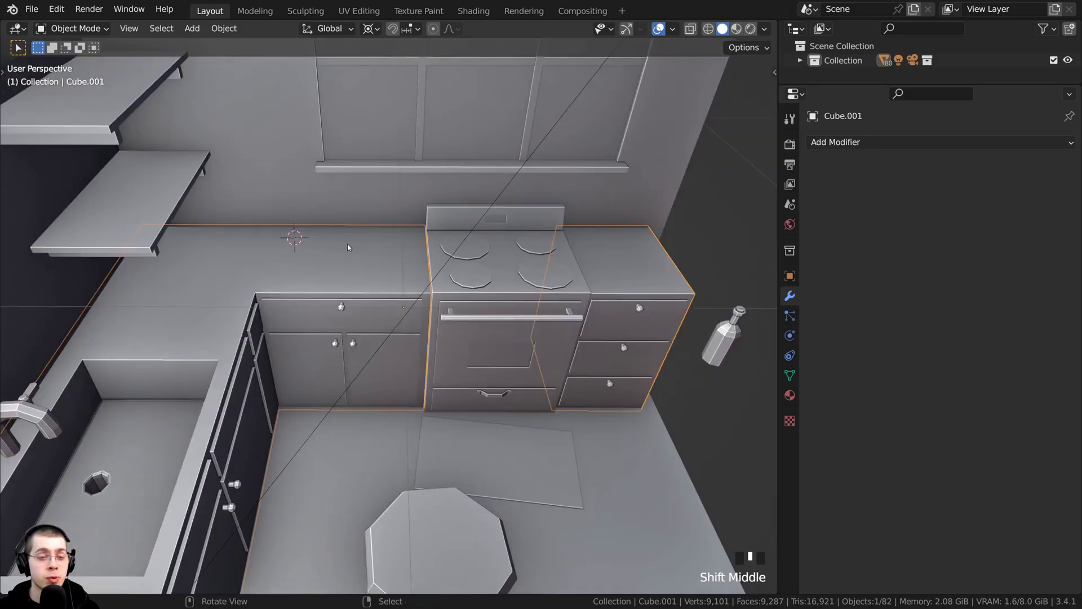
pyautogui.click(347, 244)
pyautogui.click(332, 272)
pyautogui.click(294, 263)
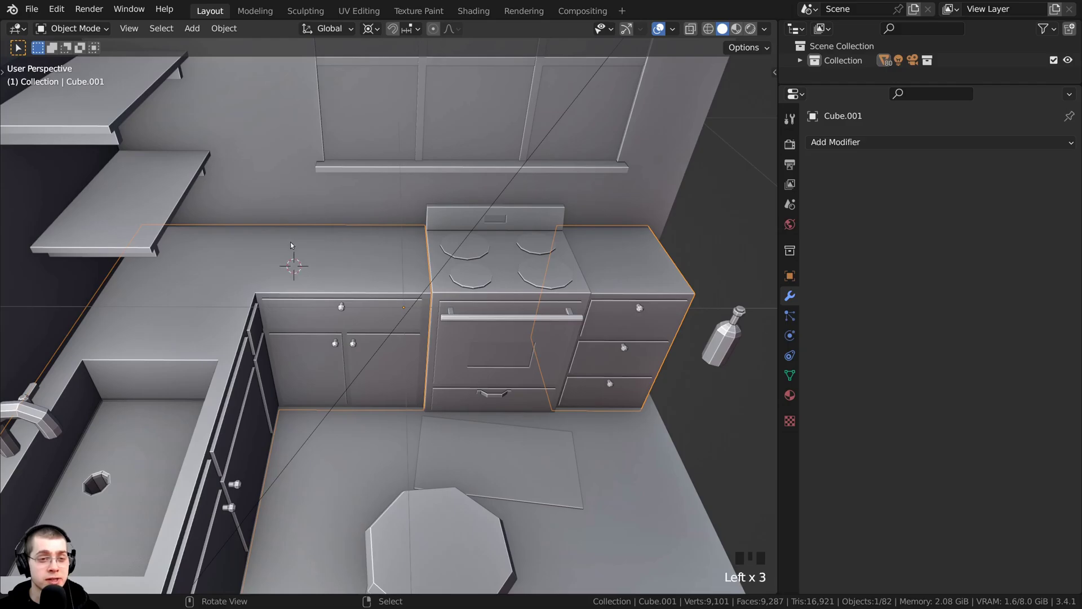
pyautogui.click(292, 236)
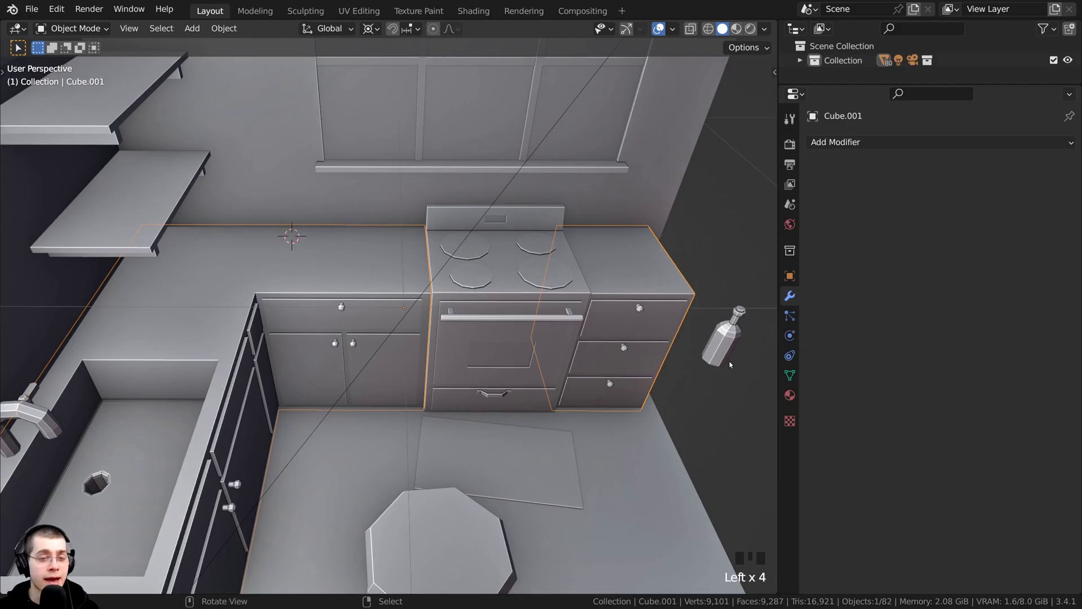
pyautogui.click(337, 235)
pyautogui.click(296, 232)
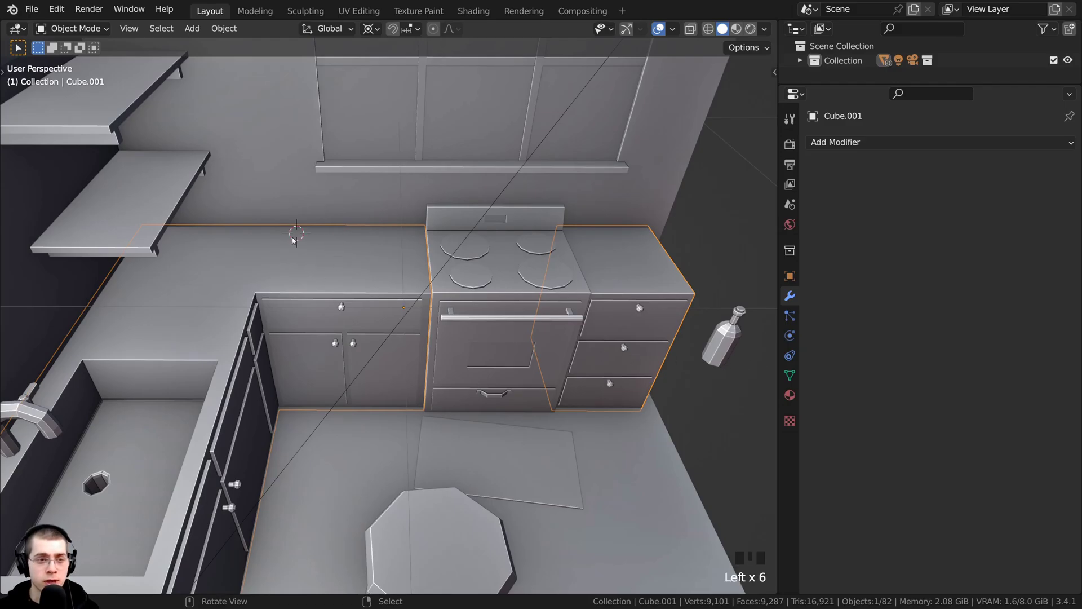
# Step: Deselect the cabinets, select the bottle beside the room and snap it to the 3D cursor on the countertop
pyautogui.press('a')
pyautogui.moveTo(319, 235); pyautogui.dragTo(307, 243, button='middle')
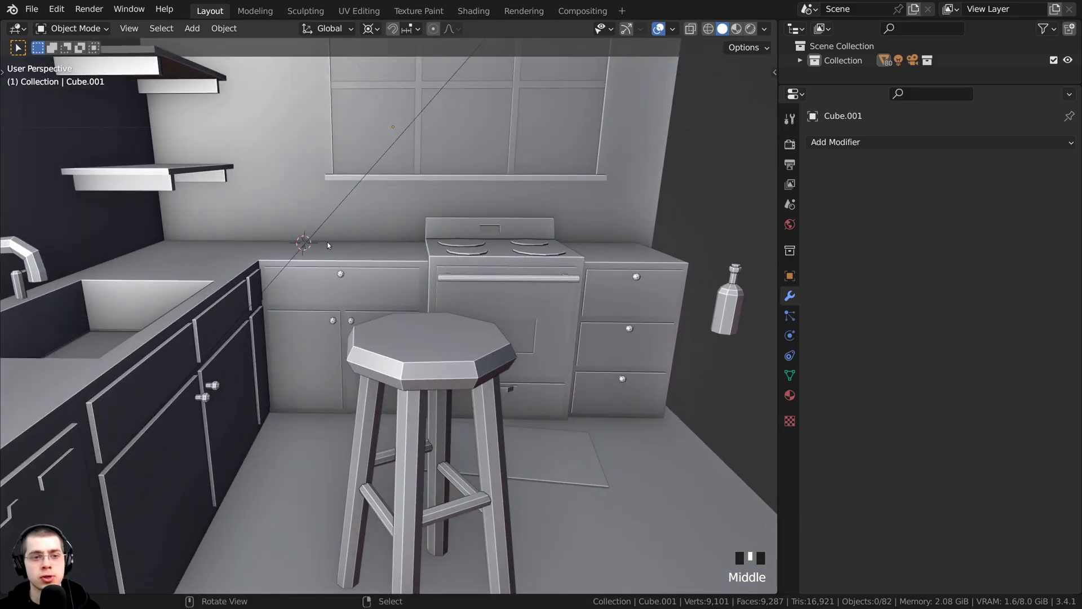
pyautogui.scroll(-3, 622, 334)
pyautogui.moveTo(622, 333); pyautogui.dragTo(663, 326, button='middle')
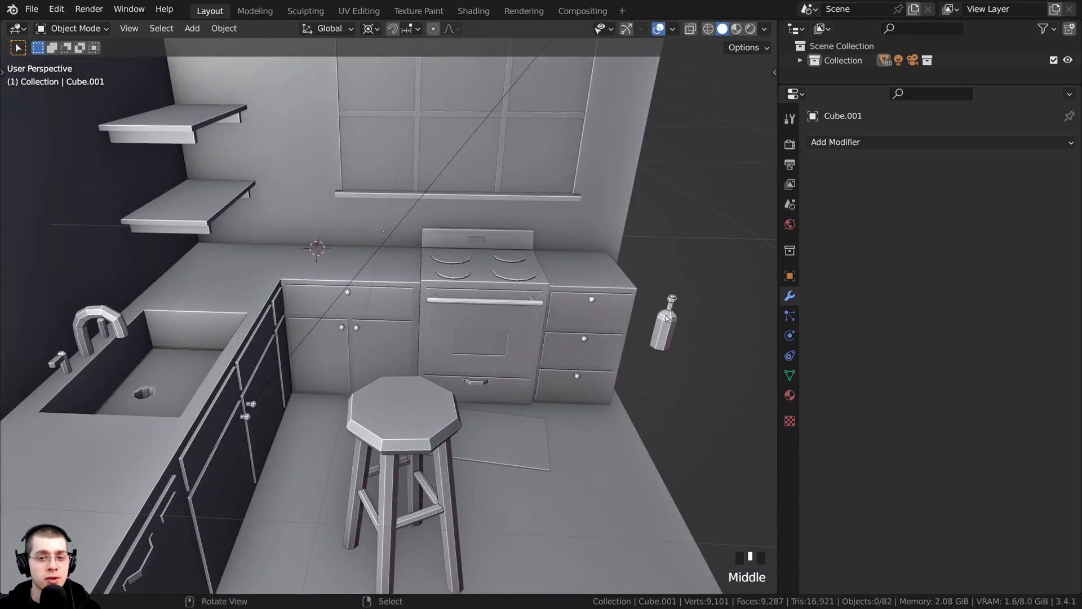
pyautogui.rightClick(672, 337)
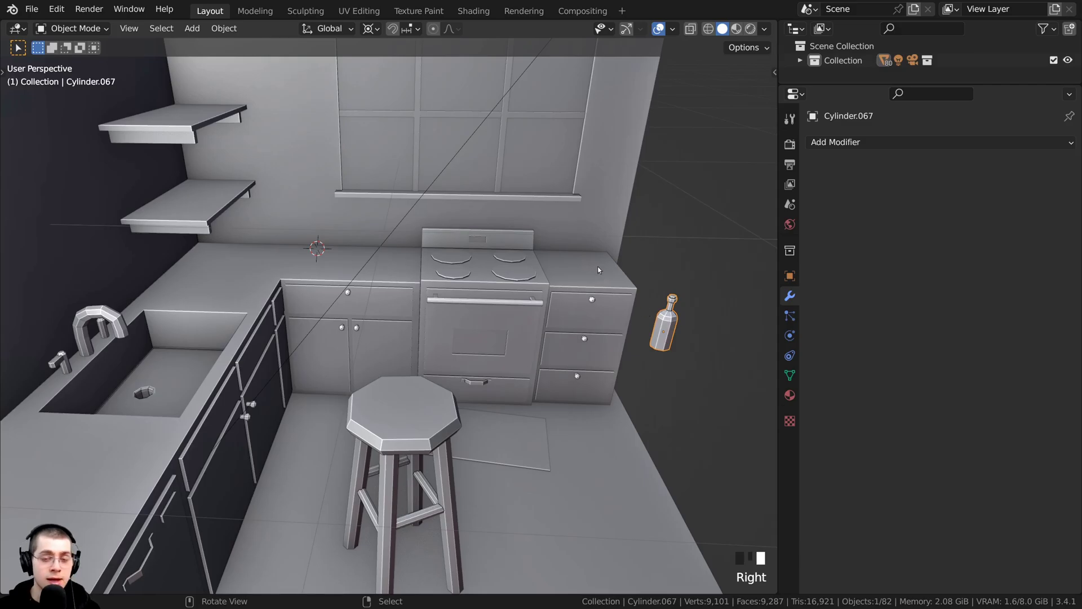
pyautogui.hotkey('shift', 's')
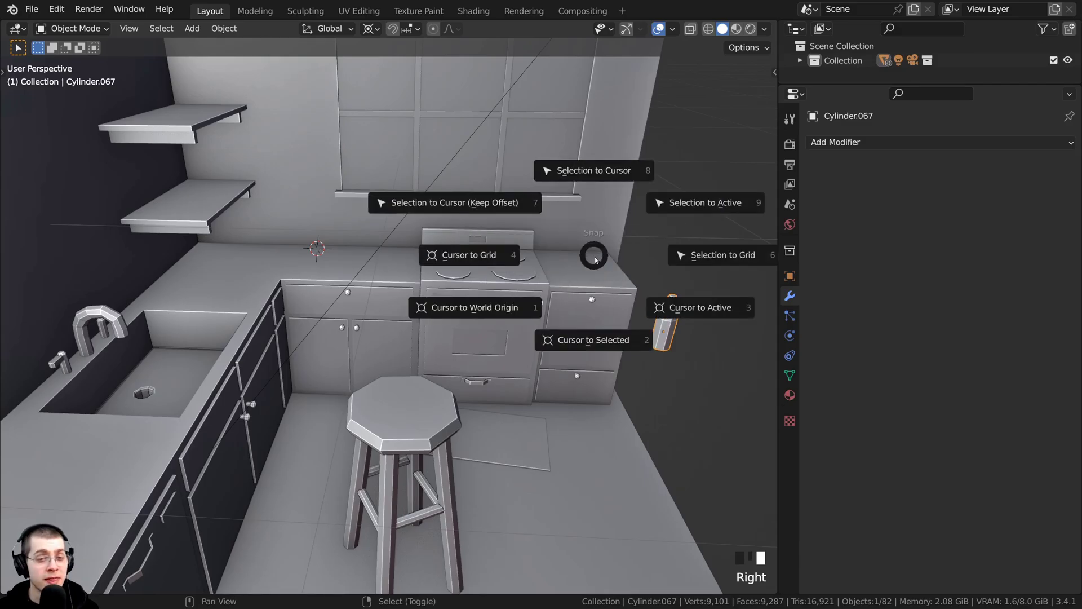
pyautogui.click(579, 179)
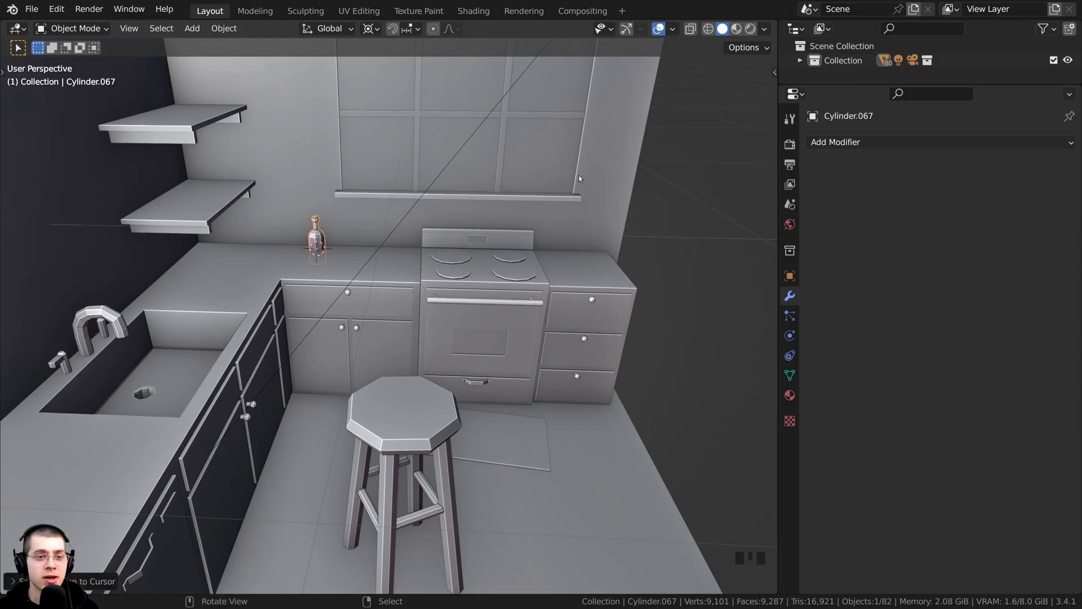
# Step: Raise the bottle along the Z axis until its base rests on the countertop
pyautogui.moveTo(344, 251); pyautogui.dragTo(462, 316, button='middle')
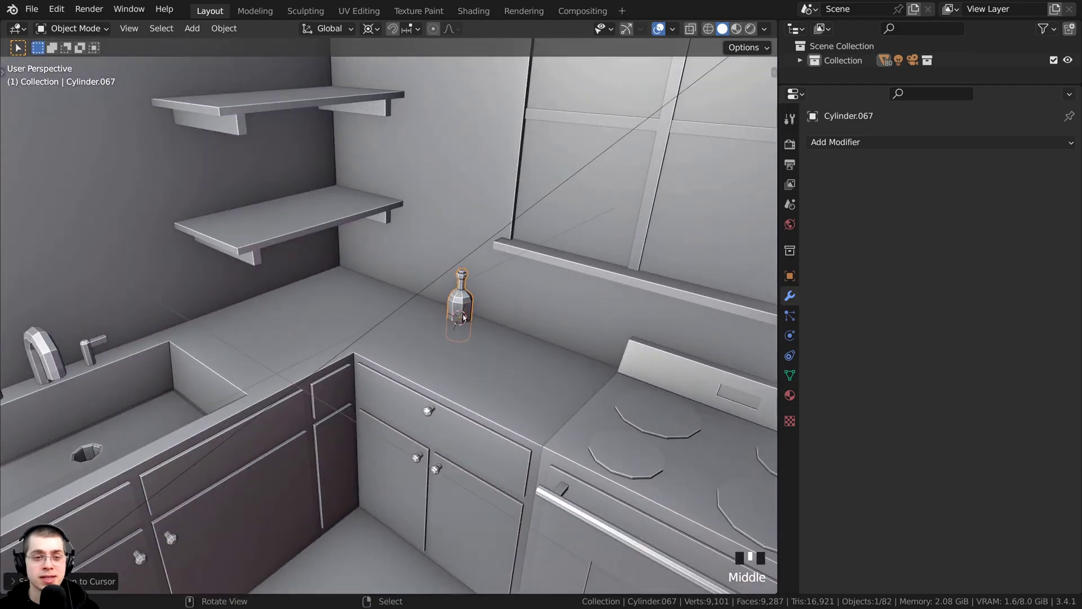
pyautogui.scroll(2, 507, 324)
pyautogui.press('g')
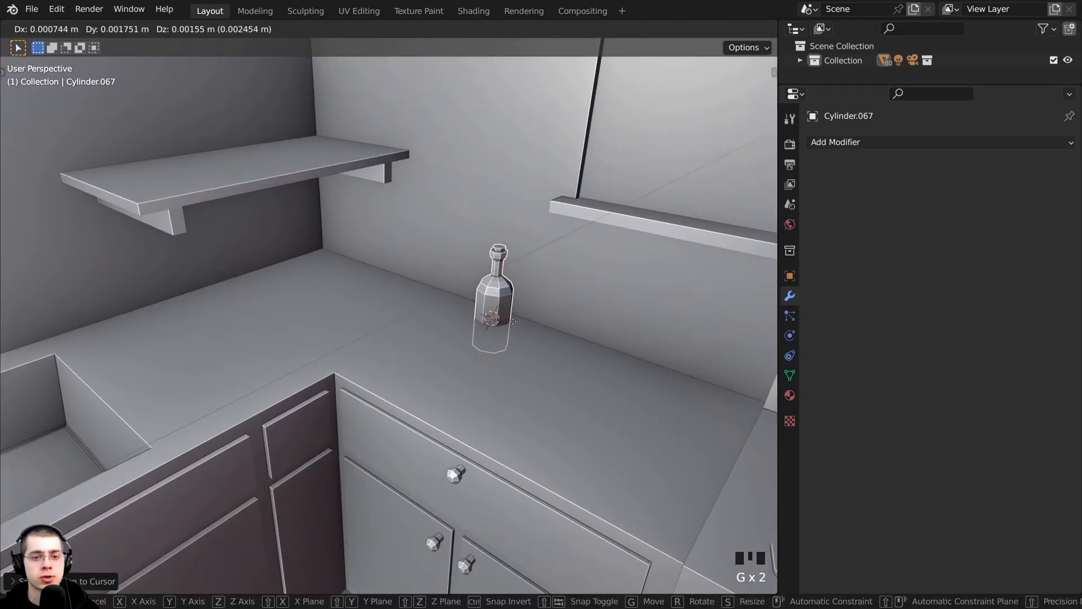
pyautogui.press('z')
pyautogui.press('s')
pyautogui.press('Escape')
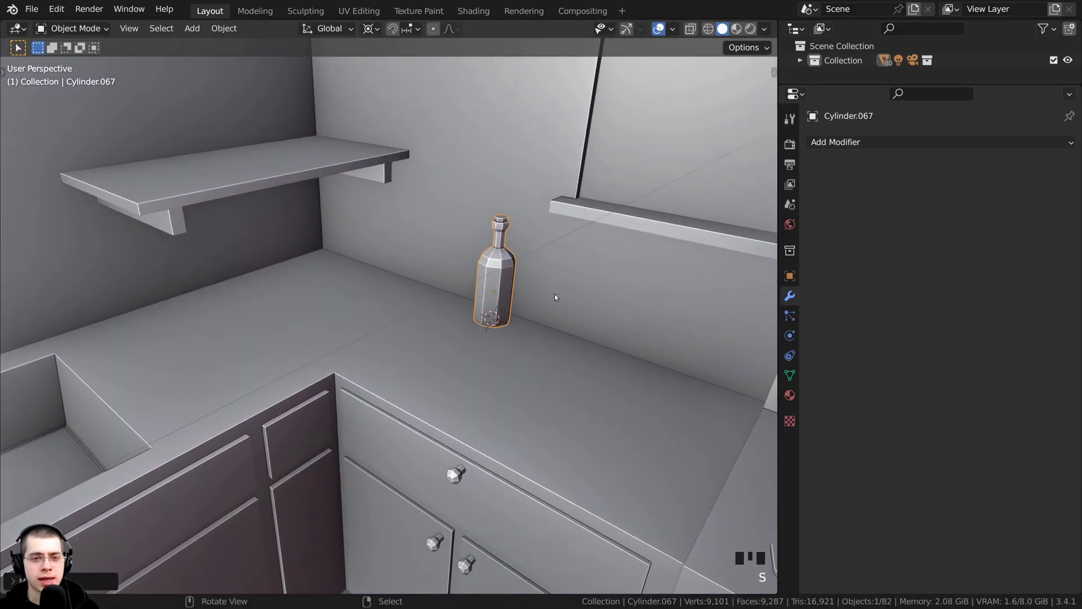
# Step: Try rotating the bottle freely, and fine-tune its height along the Z axis on the countertop
pyautogui.press('r')
pyautogui.press('r')
pyautogui.rightClick(524, 301)
pyautogui.press('g')
pyautogui.press('z')
pyautogui.click(509, 313)
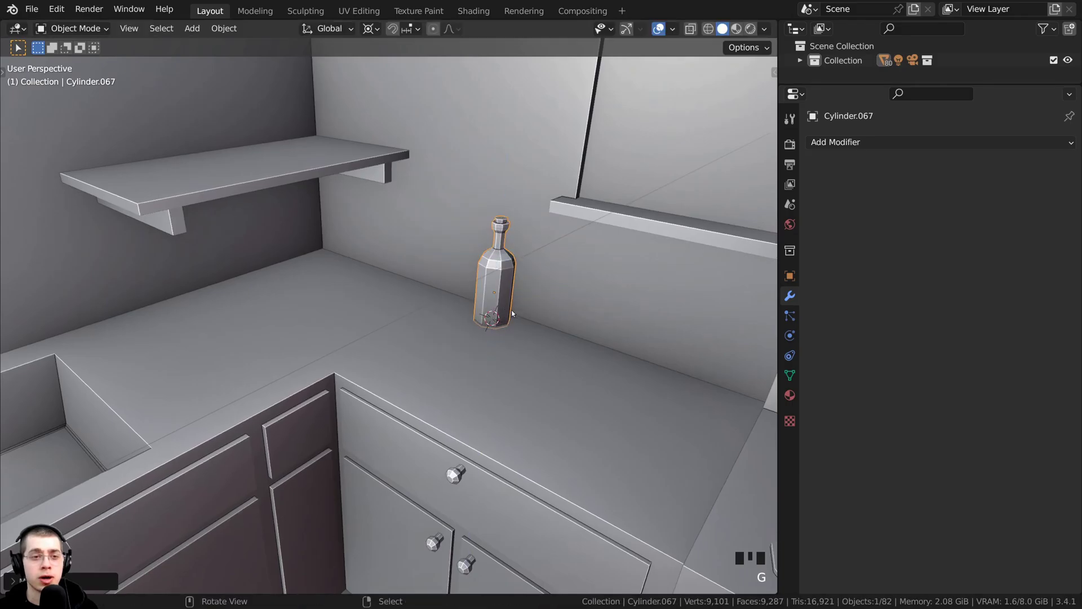
# Step: Deselect the placed bottle and move the nearest bottle of the prop row up beside the room's edge
pyautogui.hotkey('alt', 'a')
pyautogui.scroll(-5, 518, 333)
pyautogui.moveTo(533, 358); pyautogui.dragTo(587, 398, button='middle')
pyautogui.scroll(-2, 474, 360)
pyautogui.scroll(1, 474, 361)
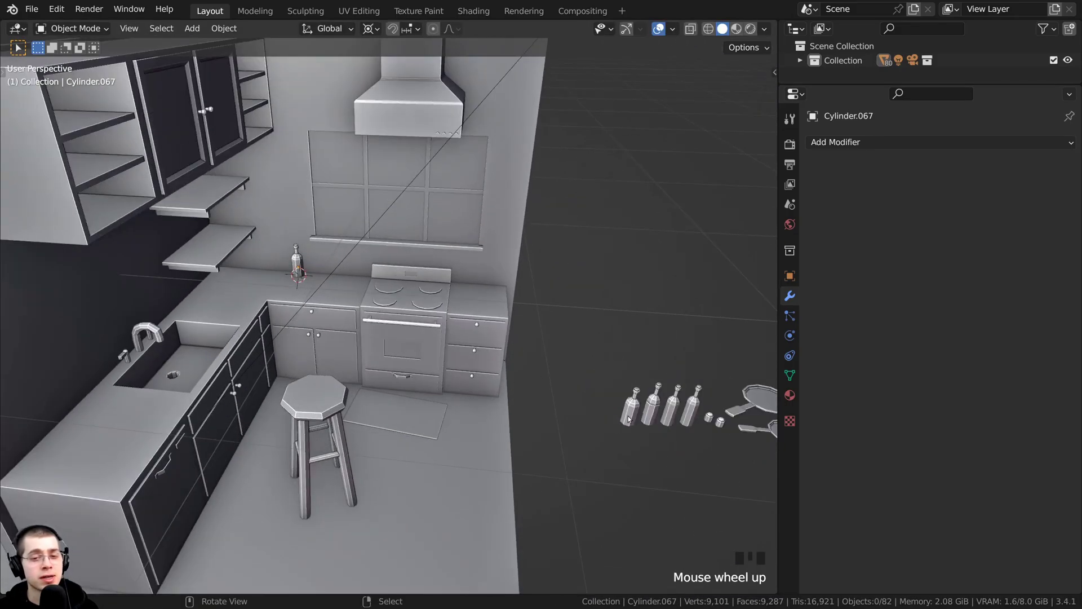
pyautogui.rightClick(630, 407)
pyautogui.moveTo(513, 172); pyautogui.dragTo(544, 188, button='middle')
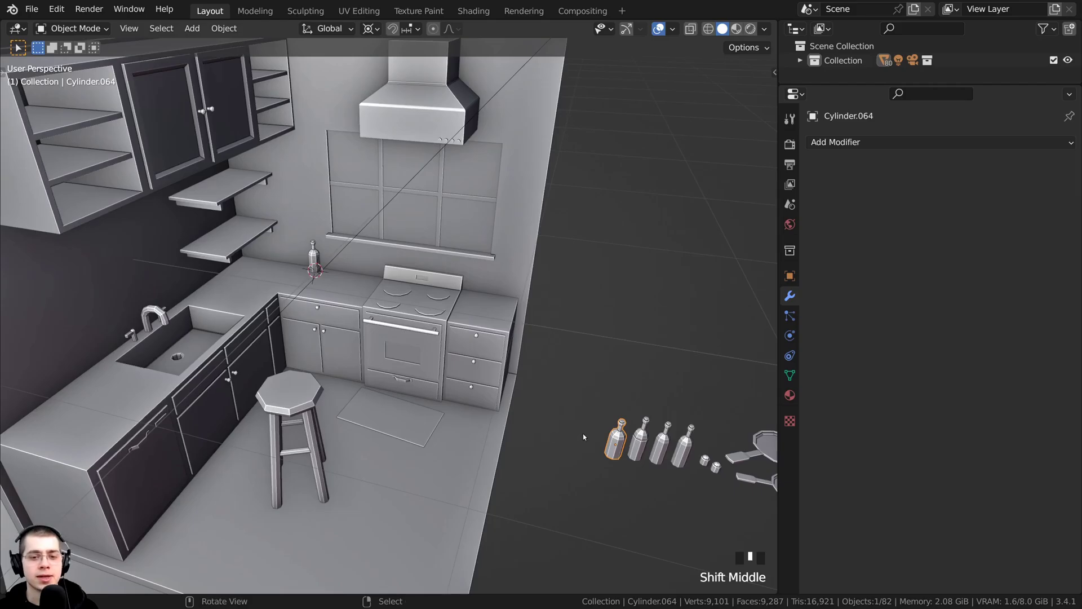
pyautogui.press('g')
pyautogui.click(546, 294)
# Step: Place the 3D cursor on the lowest open shelf of the upper cabinets and snap the bottle beside the room to it
pyautogui.moveTo(411, 279); pyautogui.dragTo(393, 283, button='middle')
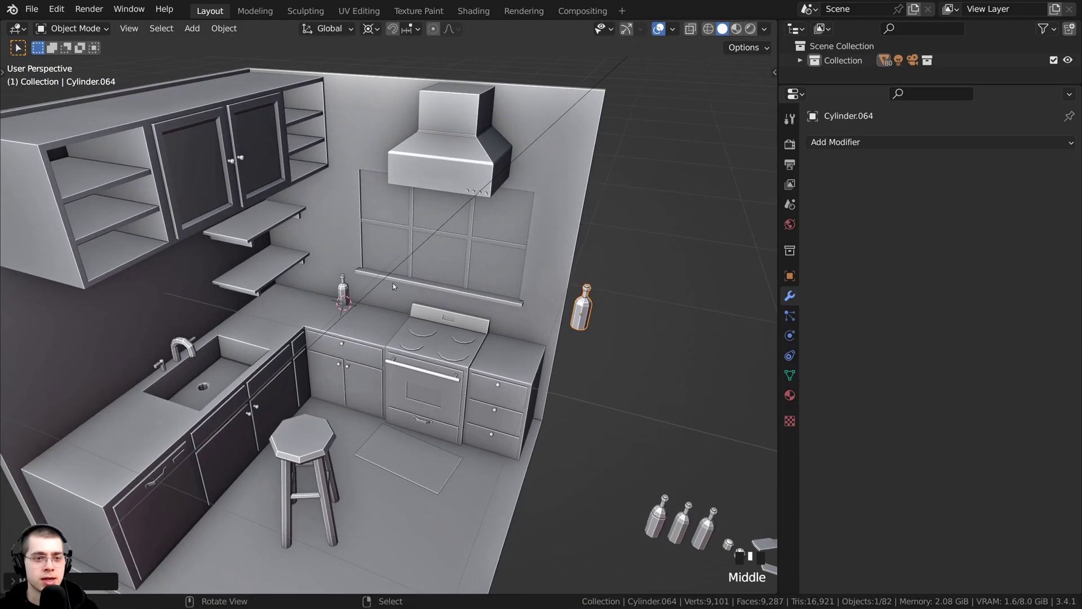
pyautogui.rightClick(134, 236)
pyautogui.click(133, 238)
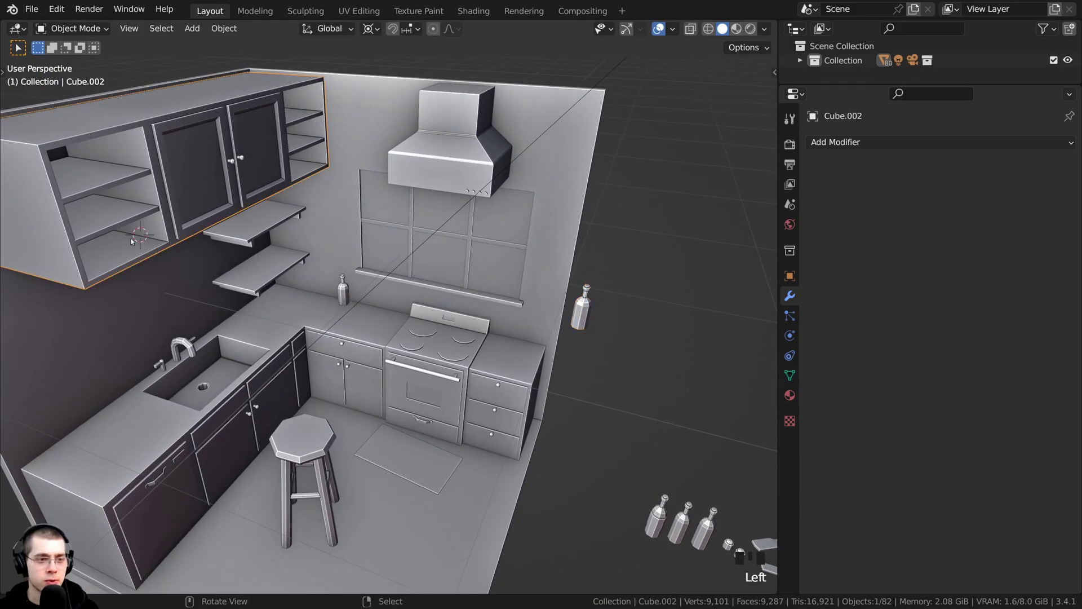
pyautogui.rightClick(588, 313)
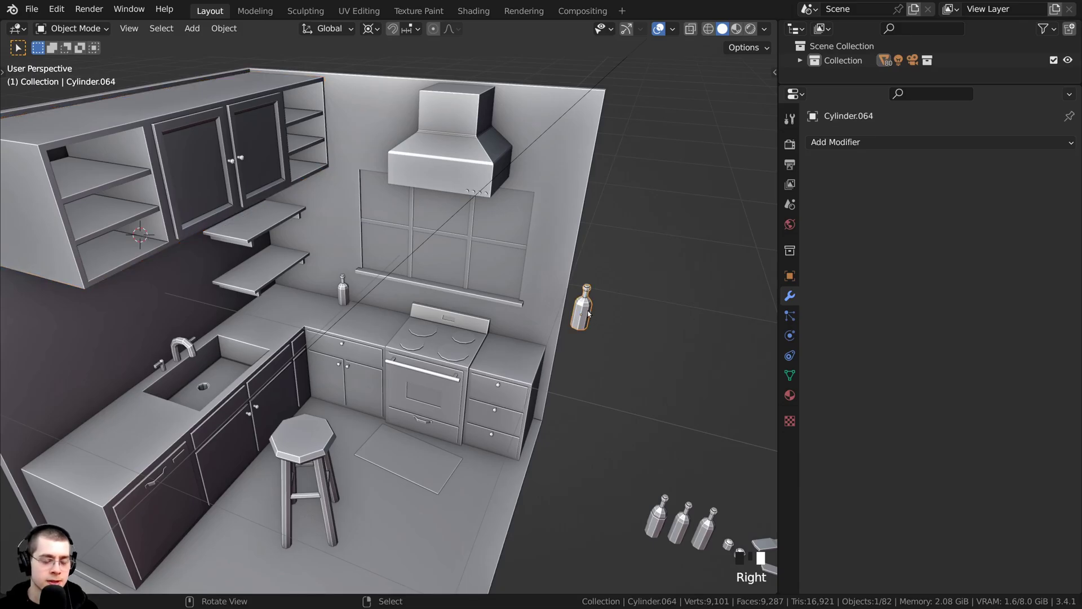
pyautogui.hotkey('shift', 's')
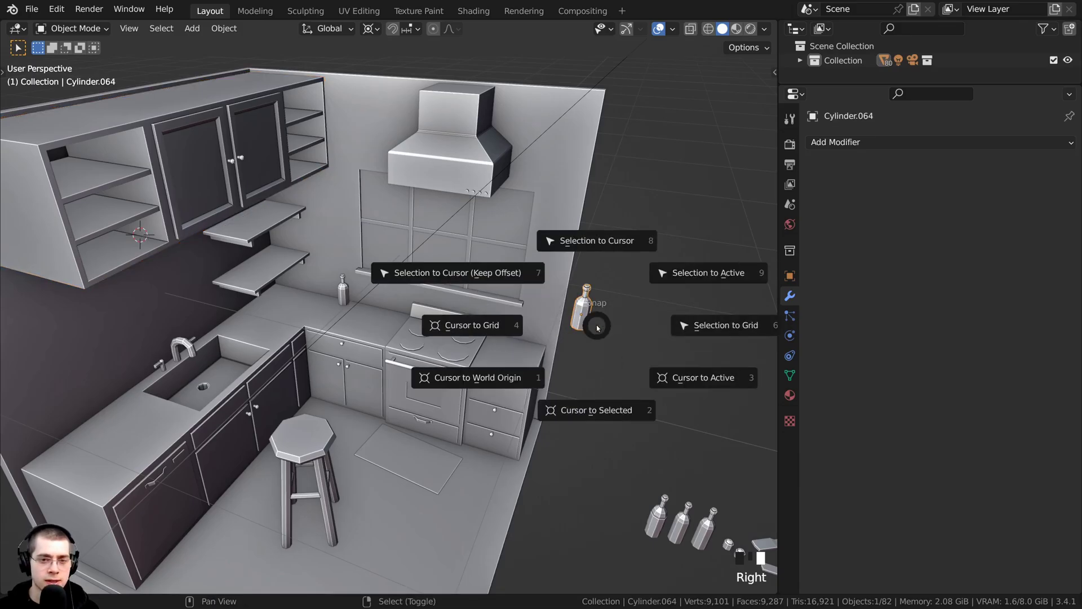
pyautogui.click(597, 241)
# Step: Move the bottle away from the cabinet's side wall toward the middle of the lowest open shelf
pyautogui.keyDown('shift'); pyautogui.moveTo(593, 245); pyautogui.dragTo(392, 296, button='middle'); pyautogui.keyUp('shift')
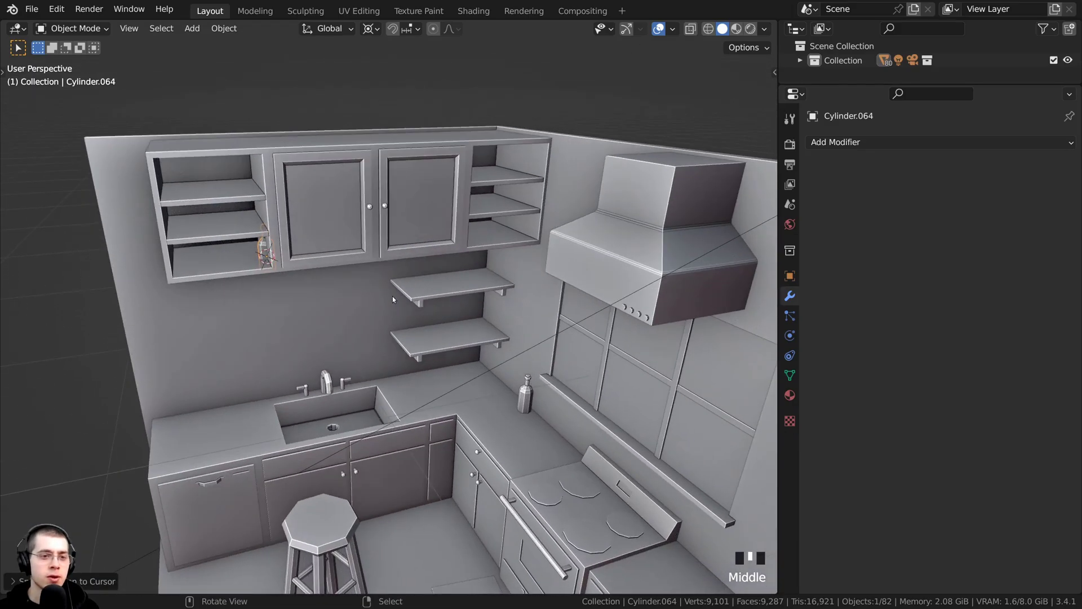
pyautogui.press('KP_Decimal')
pyautogui.scroll(-6, 428, 338)
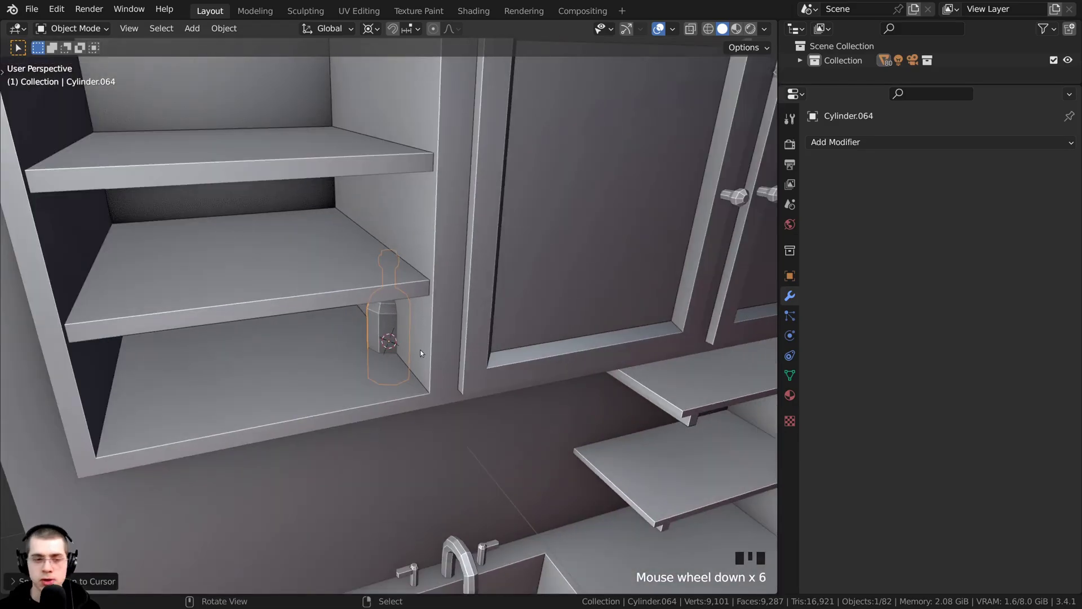
pyautogui.press('KP_Decimal')
pyautogui.moveTo(420, 349); pyautogui.dragTo(395, 303, button='middle')
pyautogui.press('g')
pyautogui.click(295, 292)
pyautogui.moveTo(295, 292); pyautogui.dragTo(321, 304, button='middle')
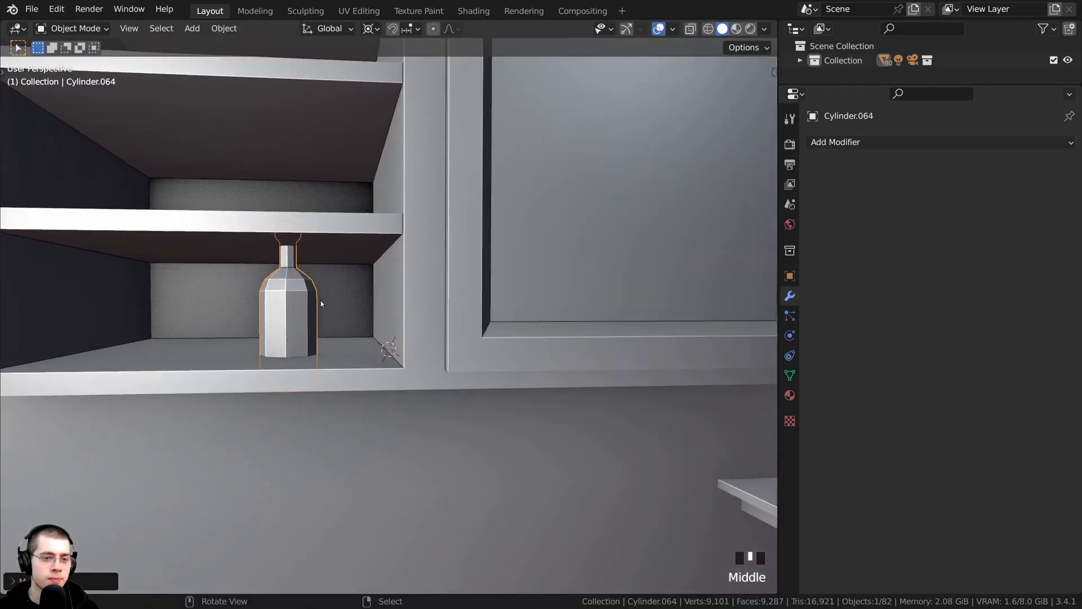
# Step: Place the 3D cursor on the stove's front-right burner
pyautogui.keyDown('shift'); pyautogui.moveTo(424, 299); pyautogui.dragTo(445, 319, button='middle'); pyautogui.keyUp('shift')
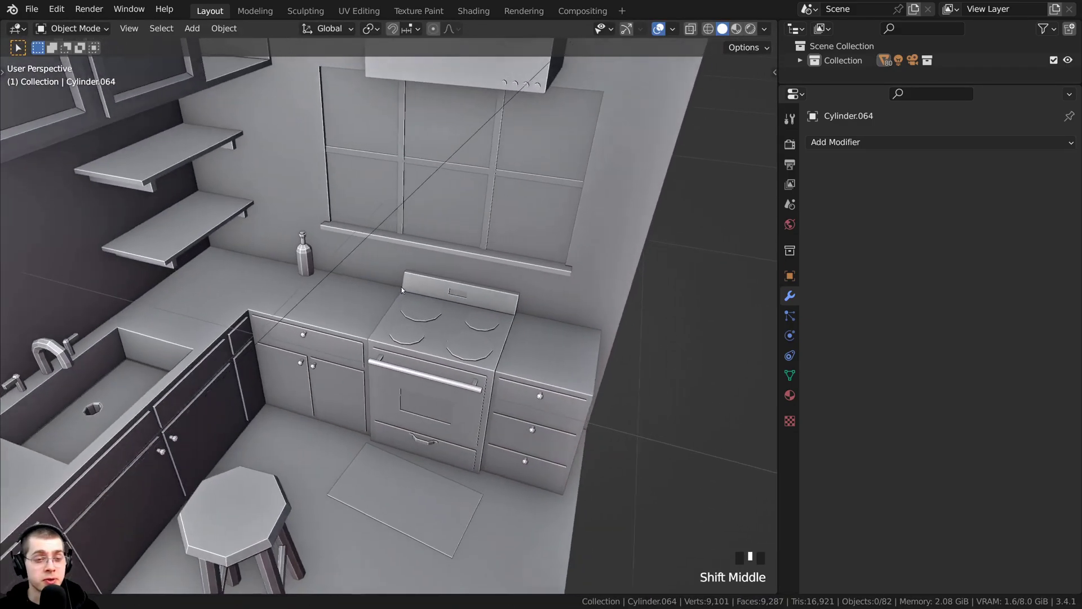
pyautogui.scroll(2, 367, 279)
pyautogui.click(455, 325)
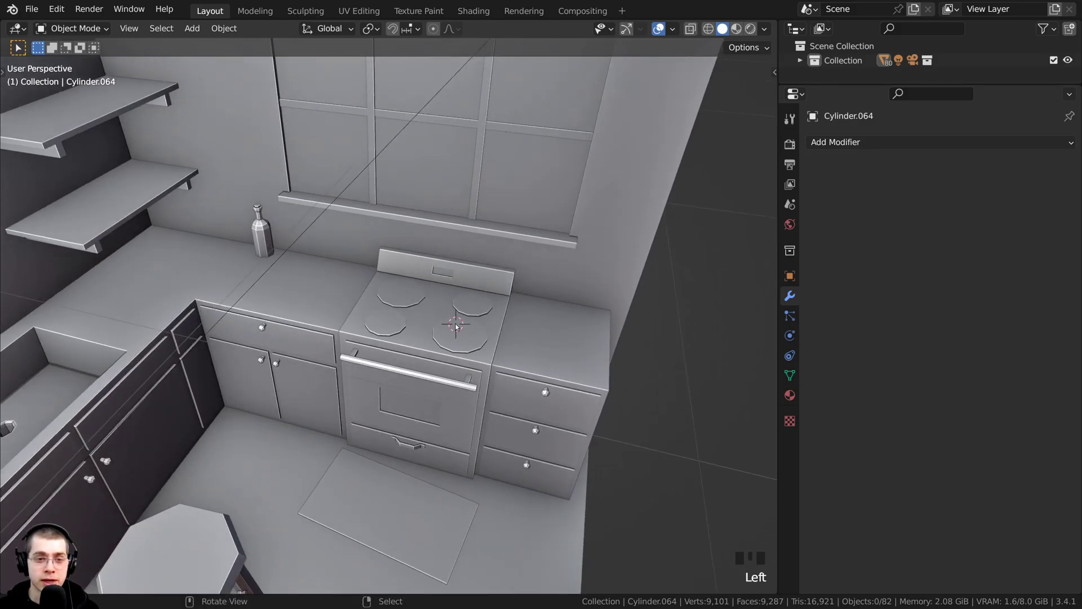
pyautogui.click(459, 329)
# Step: Select the saucepan in the prop row and snap it to the 3D cursor on the stove
pyautogui.scroll(-5, 457, 339)
pyautogui.keyDown('shift'); pyautogui.moveTo(580, 416); pyautogui.dragTo(363, 299, button='middle'); pyautogui.keyUp('shift')
pyautogui.keyDown('shift'); pyautogui.moveTo(727, 397); pyautogui.dragTo(539, 340, button='middle'); pyautogui.keyUp('shift')
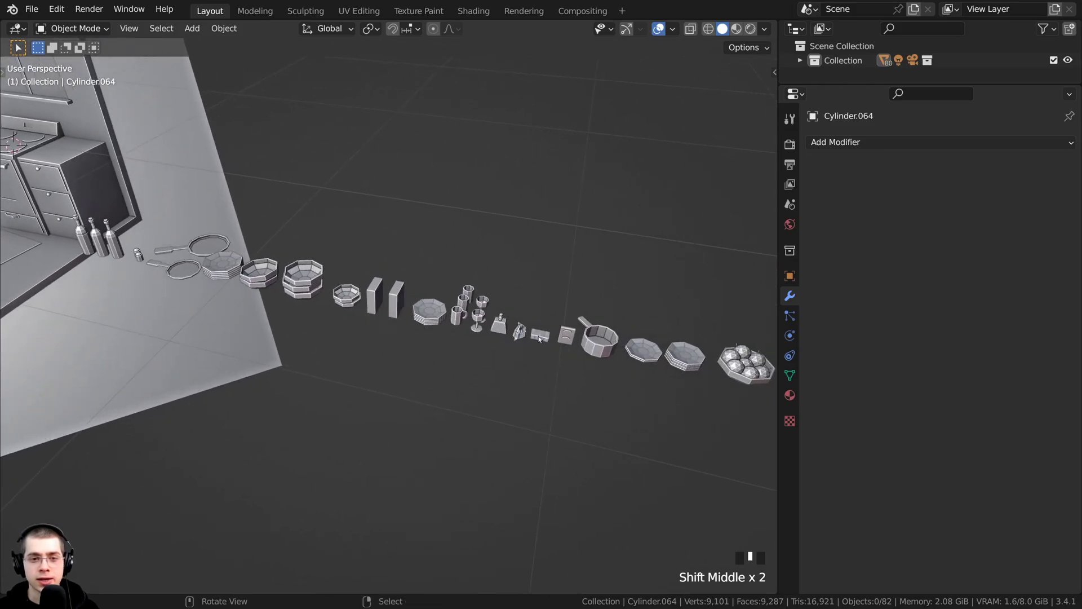
pyautogui.rightClick(592, 345)
pyautogui.hotkey('shift', 's')
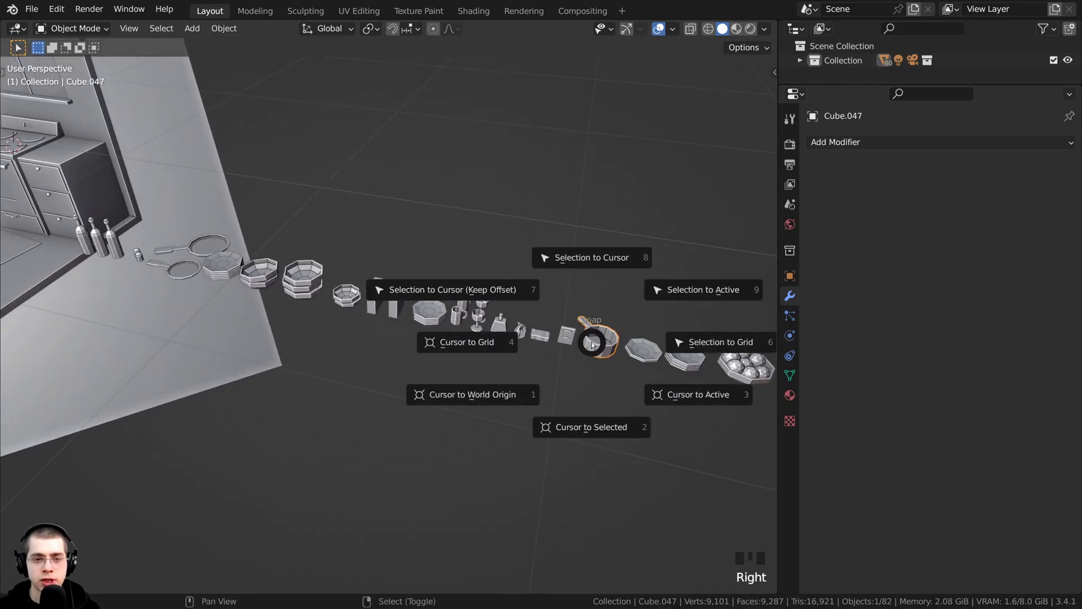
pyautogui.click(587, 260)
# Step: Move the saucepan so that it sits on top of the stove's front-right burner
pyautogui.keyDown('shift'); pyautogui.moveTo(141, 175); pyautogui.dragTo(493, 308, button='middle'); pyautogui.keyUp('shift')
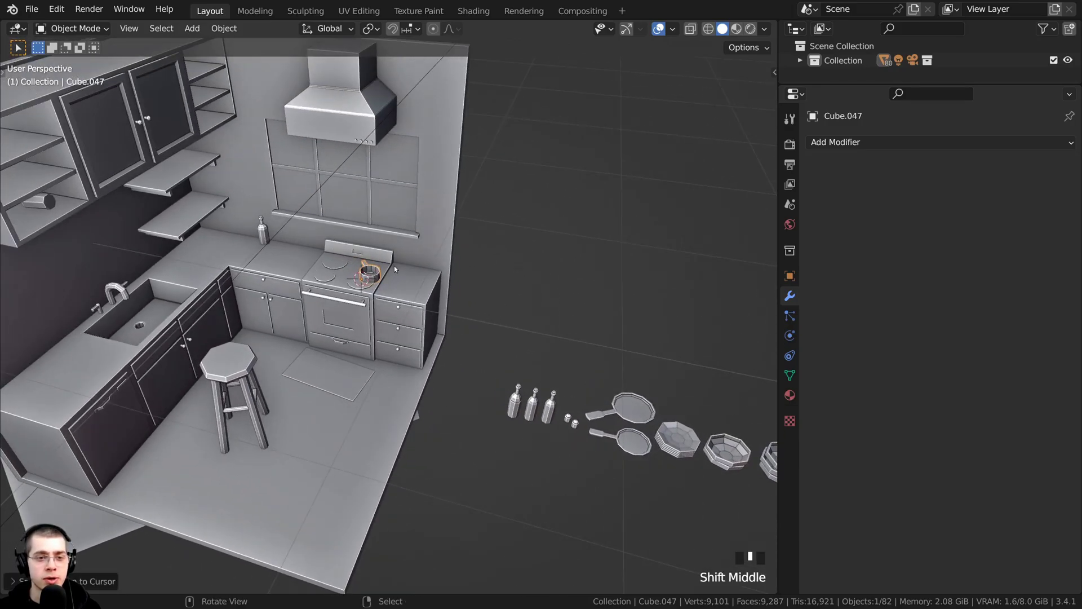
pyautogui.press('KP_Decimal')
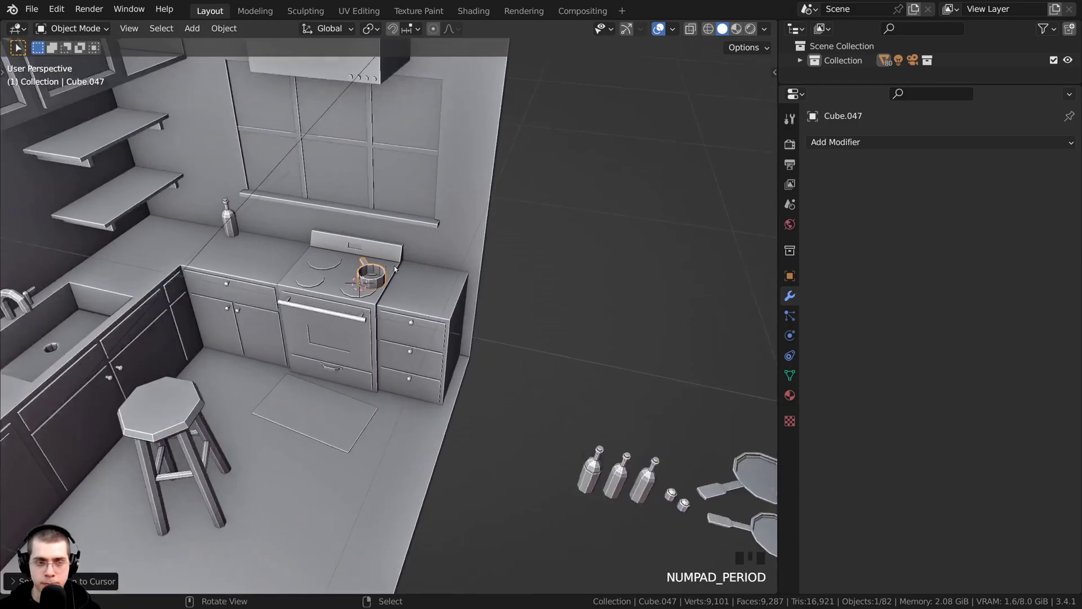
pyautogui.moveTo(394, 265); pyautogui.dragTo(501, 386, button='middle')
pyautogui.press('g')
pyautogui.click(276, 325)
# Step: With the 3D cursor on the wall between the floating shelves and the window, snap the octagonal wall clock to it
pyautogui.scroll(-6, 641, 387)
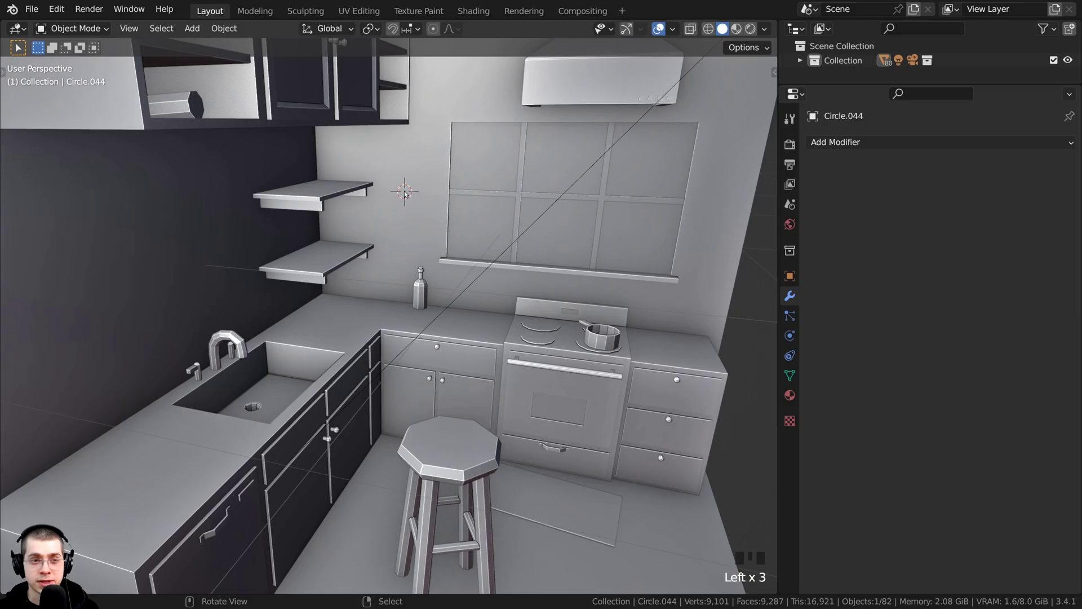
pyautogui.scroll(-3, 404, 193)
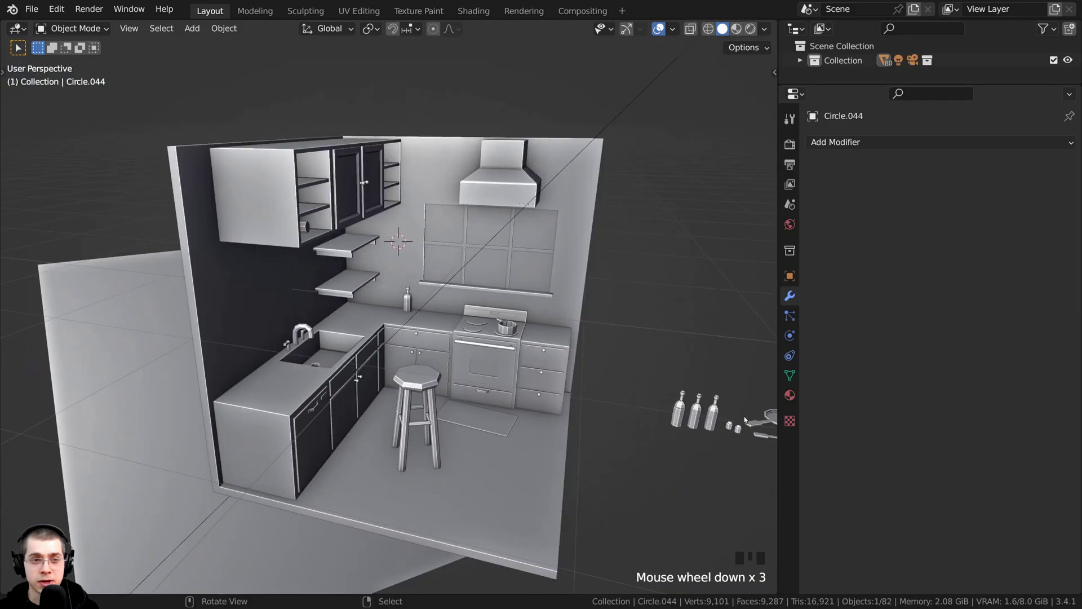
pyautogui.keyDown('shift'); pyautogui.moveTo(744, 415); pyautogui.dragTo(507, 327, button='middle'); pyautogui.keyUp('shift')
pyautogui.rightClick(552, 348)
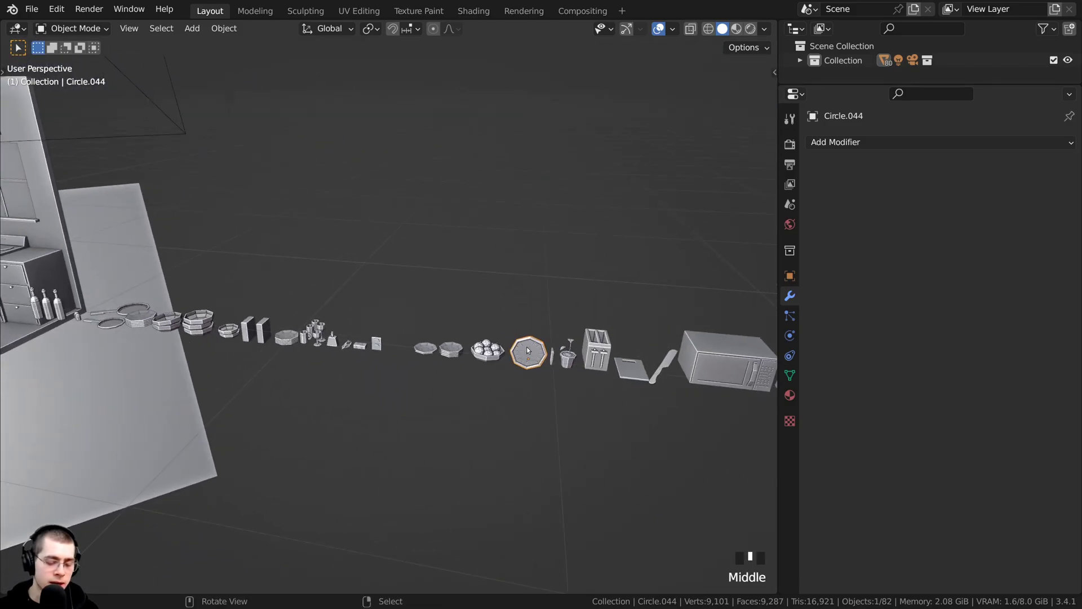
pyautogui.hotkey('shift', 's')
pyautogui.click(508, 250)
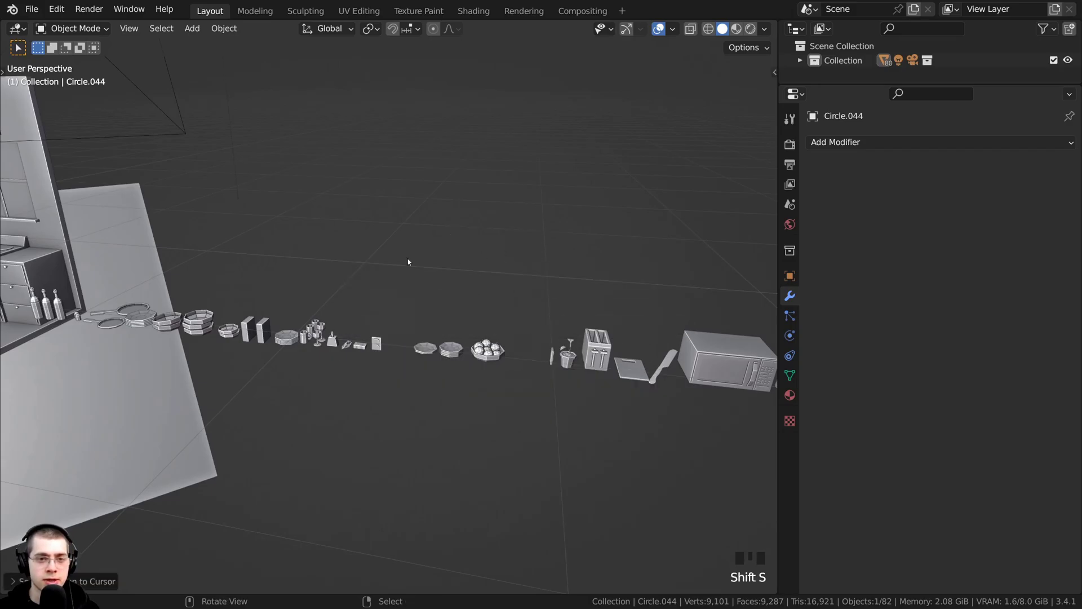
# Step: Adjust the position of the clock on the wall beside the floating shelves
pyautogui.keyDown('shift'); pyautogui.moveTo(408, 261); pyautogui.dragTo(498, 341, button='middle'); pyautogui.keyUp('shift')
pyautogui.press('KP_Decimal')
pyautogui.scroll(-6, 613, 331)
pyautogui.press('g')
pyautogui.click(365, 344)
pyautogui.press('g')
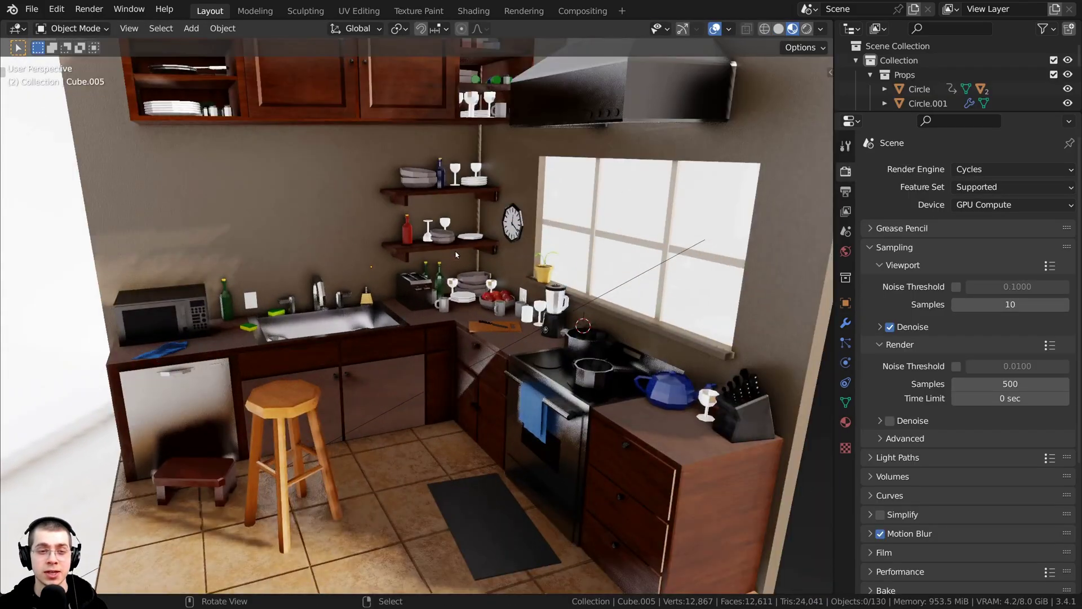
# Step: Look over the finished textured kitchen scene as a whole and its render sampling settings
pyautogui.moveTo(456, 255); pyautogui.dragTo(502, 270, button='middle')
pyautogui.press('a')
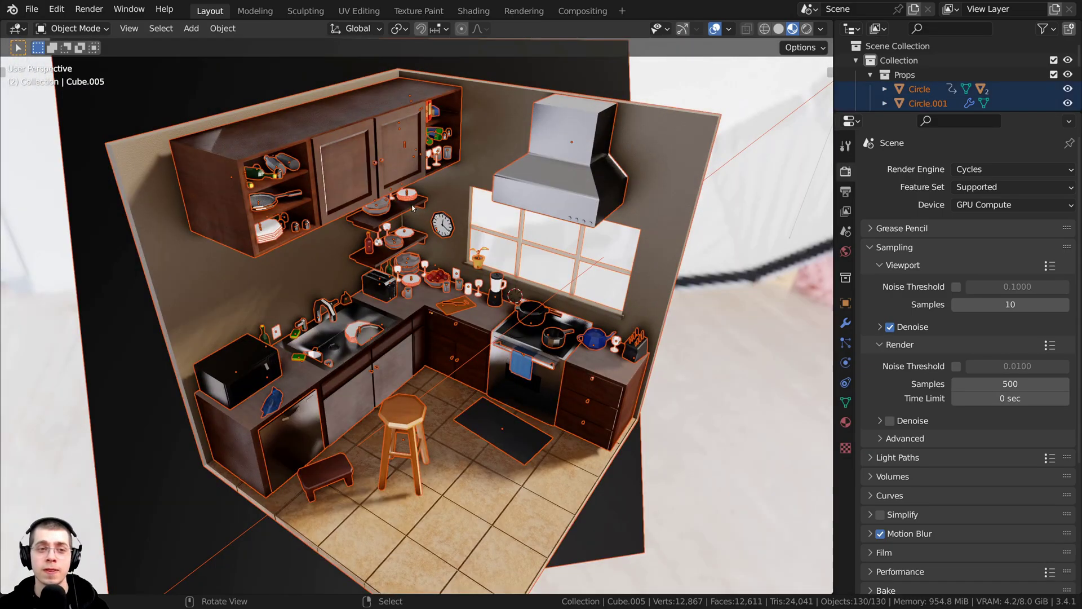
pyautogui.hotkey('alt', 'a')
pyautogui.moveTo(412, 207); pyautogui.dragTo(383, 212, button='middle')
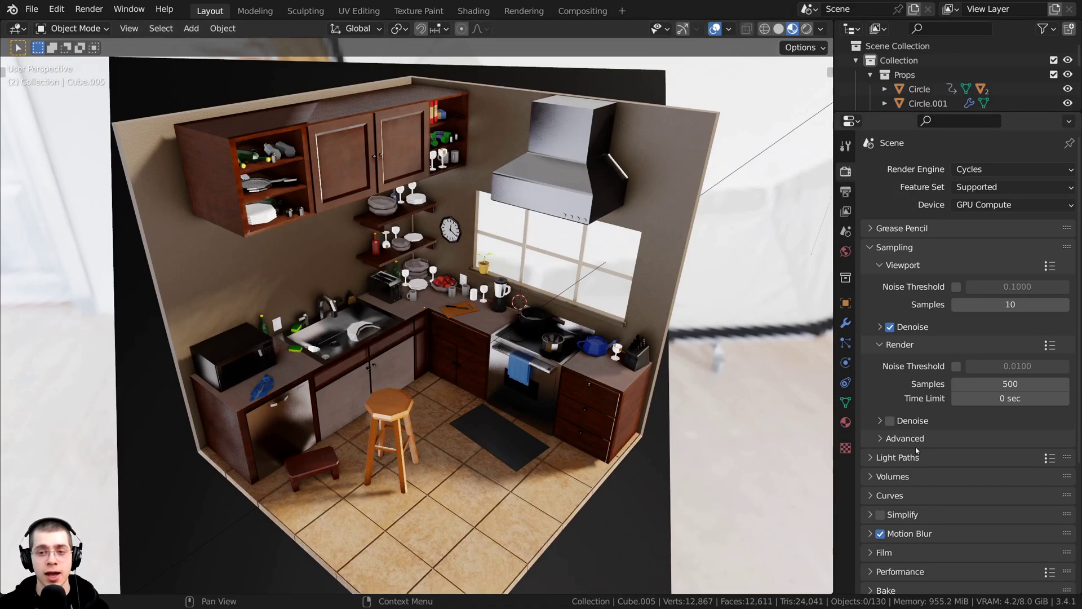
pyautogui.click(873, 345)
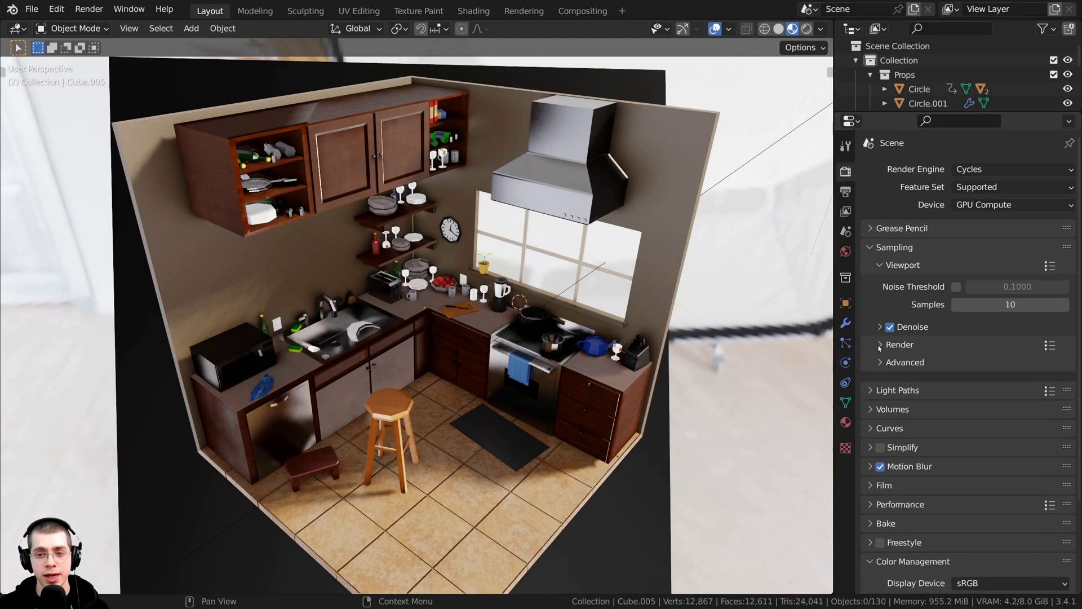
pyautogui.click(873, 345)
pyautogui.click(869, 253)
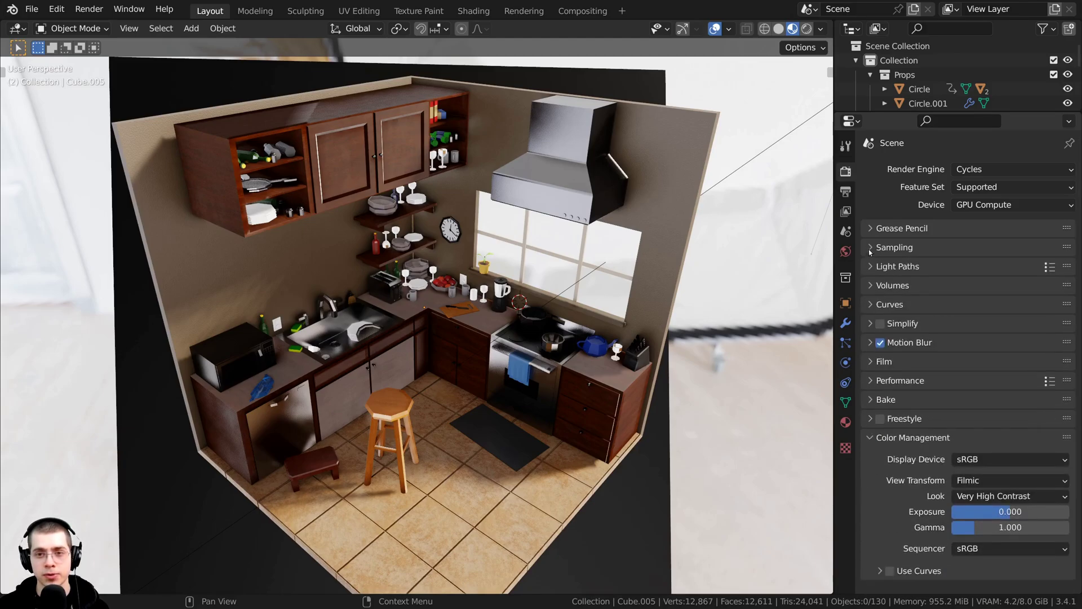
pyautogui.click(870, 248)
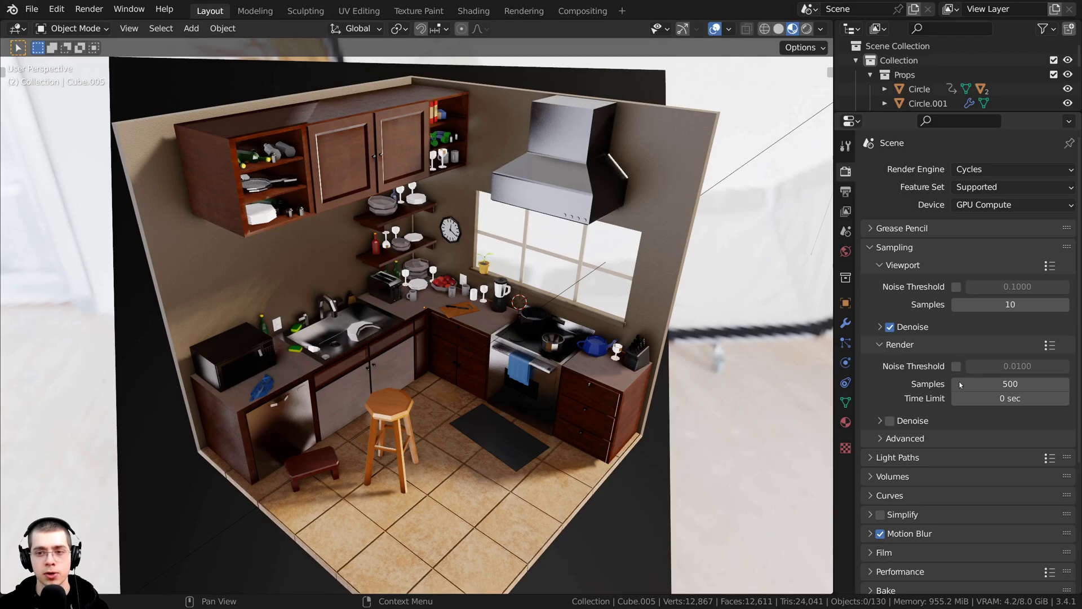
# Step: Inspect the props on the corner countertop and floating shelves up close and check the render sample count
pyautogui.scroll(3, 465, 387)
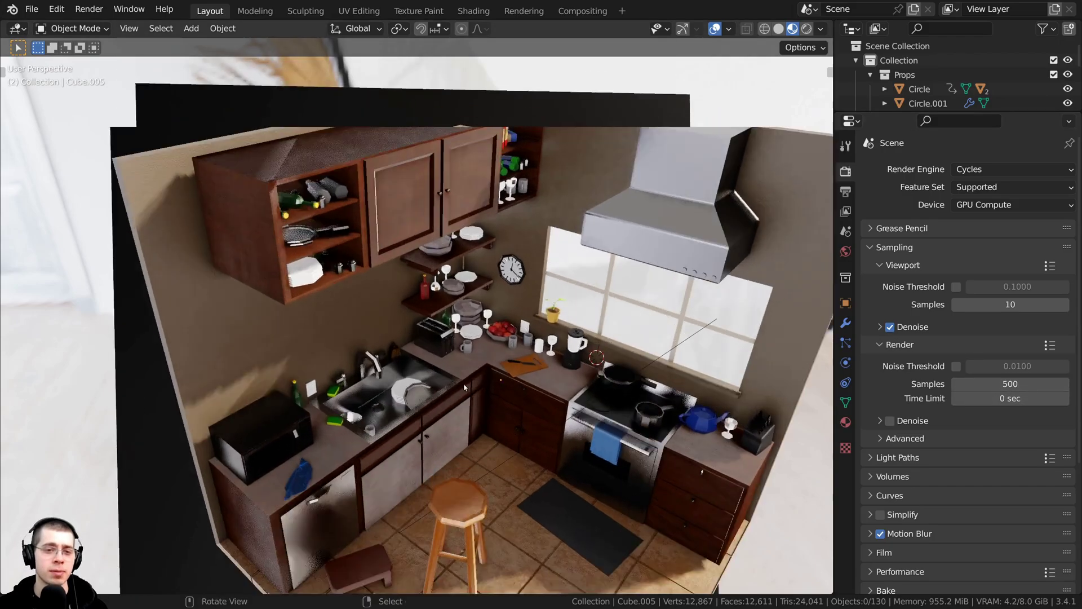
pyautogui.scroll(6, 465, 387)
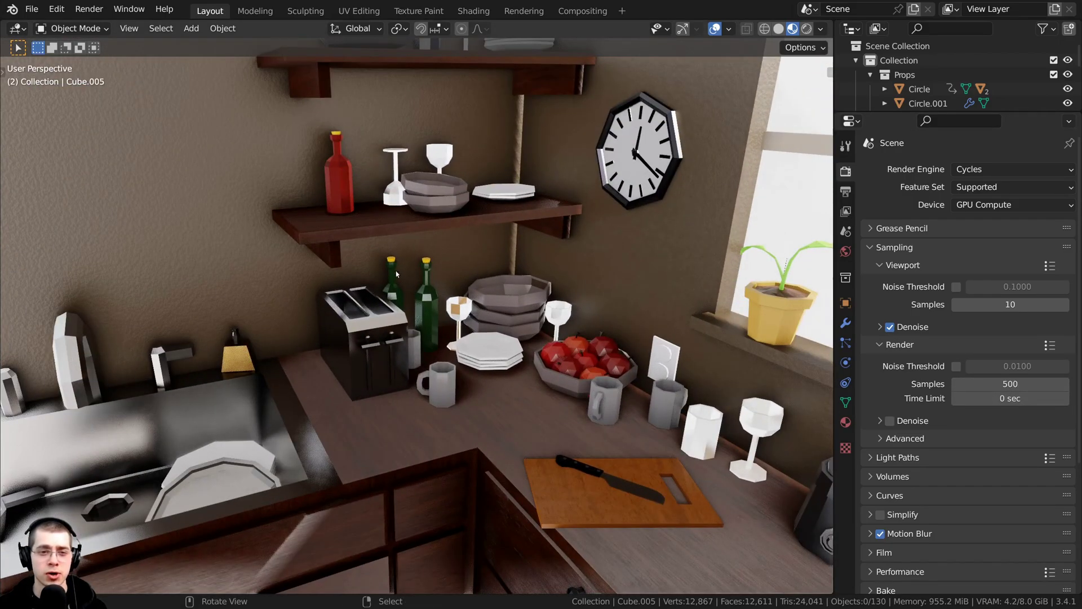
pyautogui.moveTo(396, 274); pyautogui.dragTo(424, 251, button='middle')
pyautogui.scroll(-10, 476, 323)
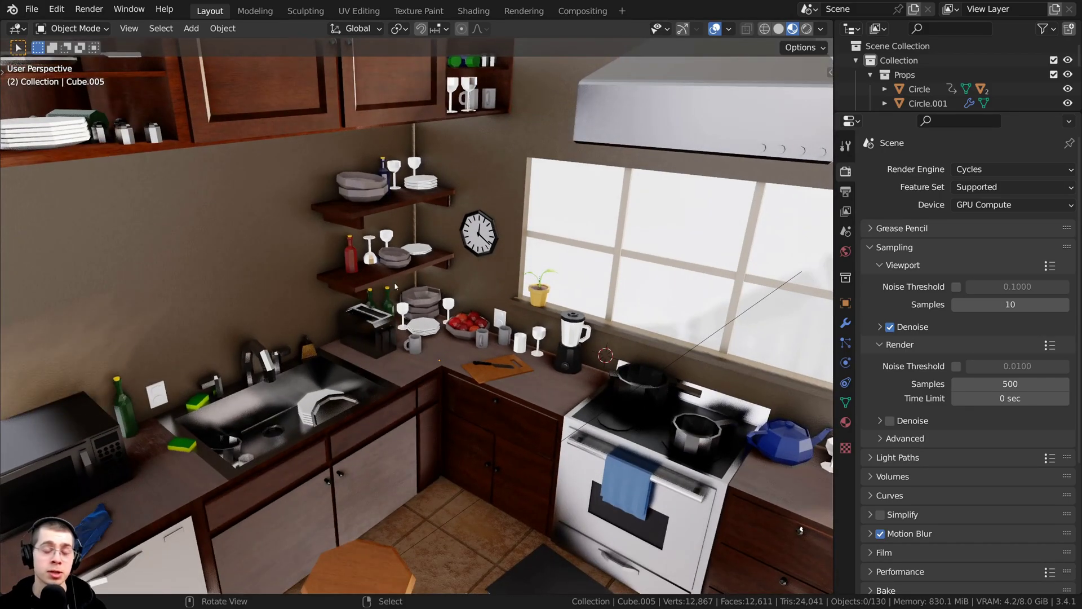
pyautogui.click(960, 390)
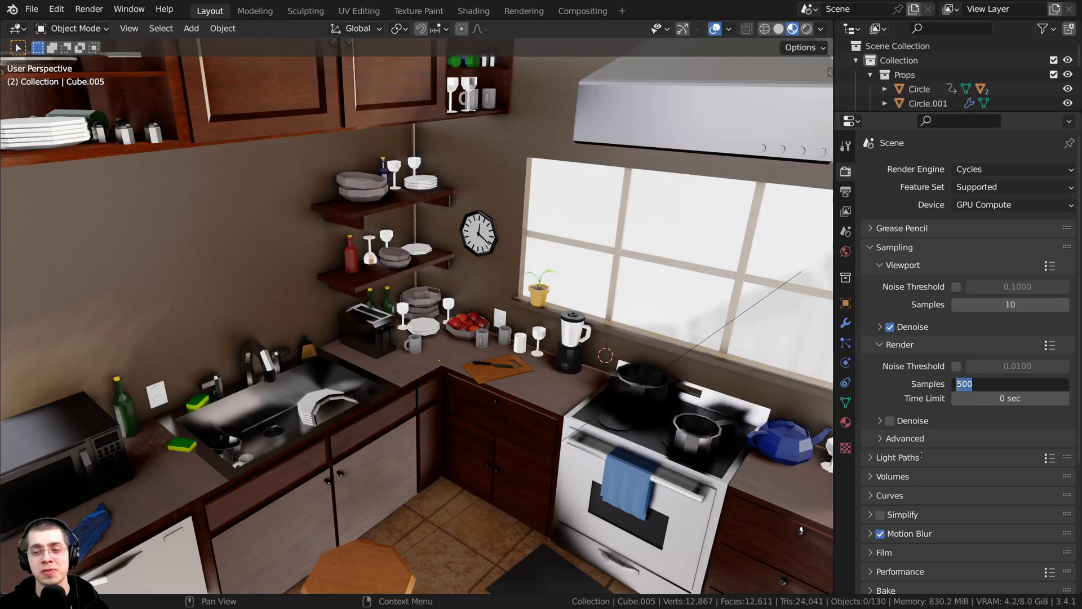
pyautogui.click(542, 380)
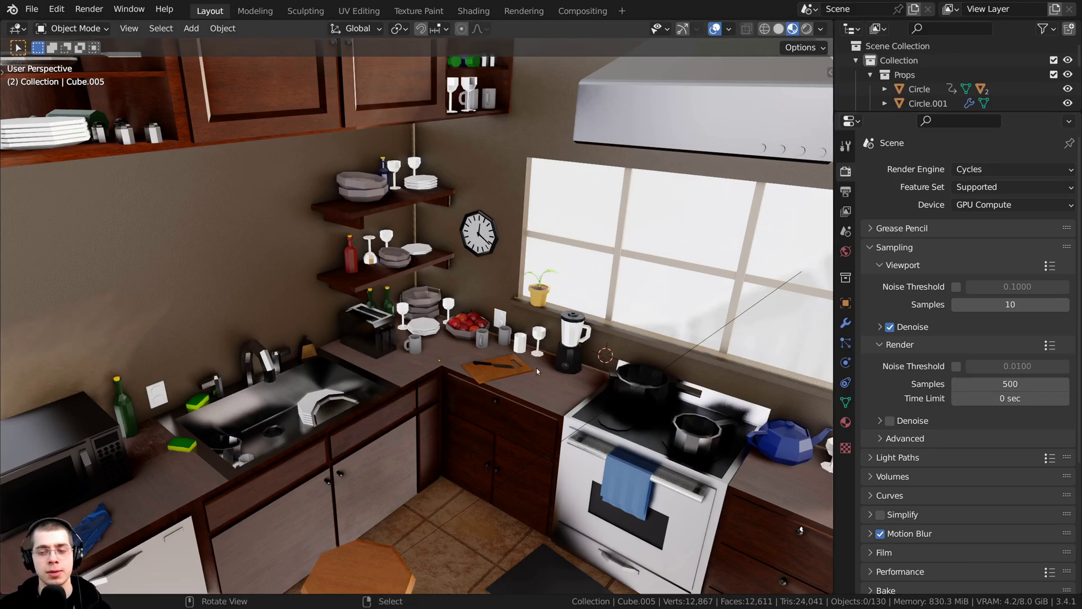
pyautogui.scroll(-6, 502, 281)
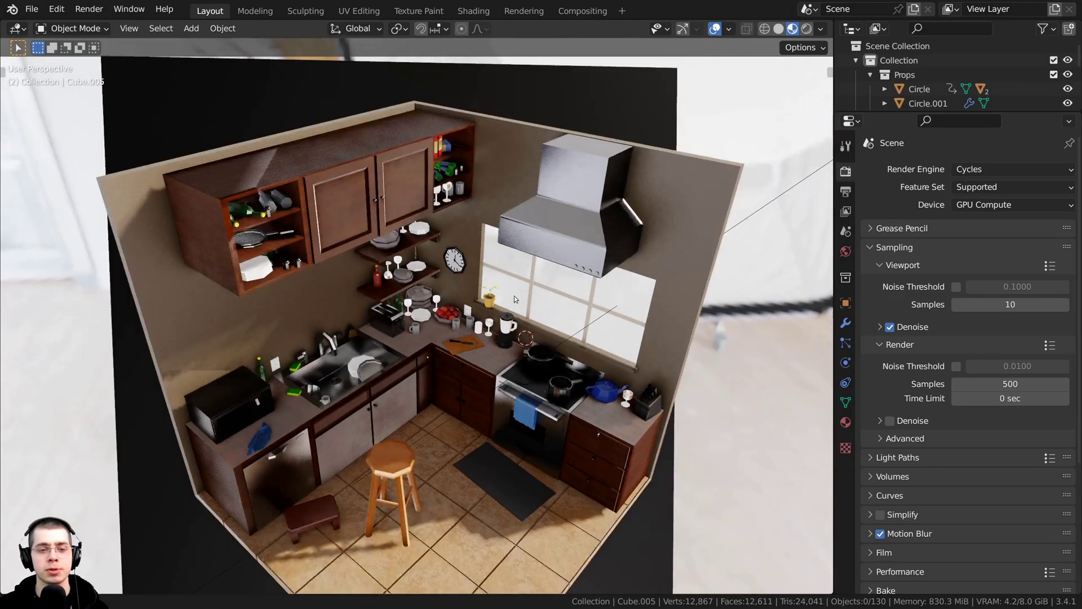
# Step: View the kitchen through the camera with rendered viewport shading
pyautogui.press('KP_0')
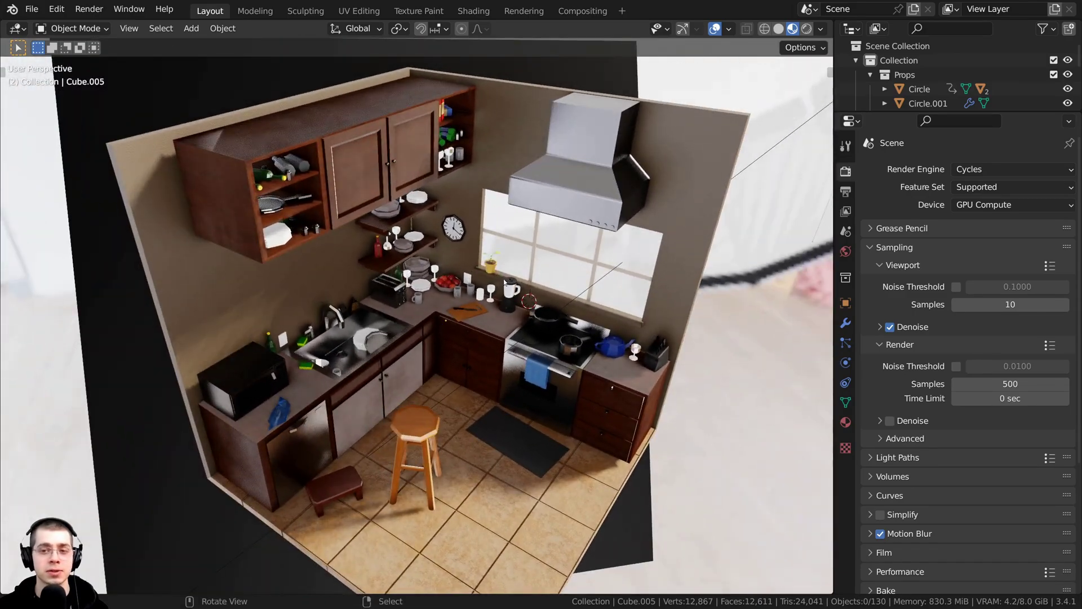
pyautogui.press('z')
pyautogui.click(497, 100)
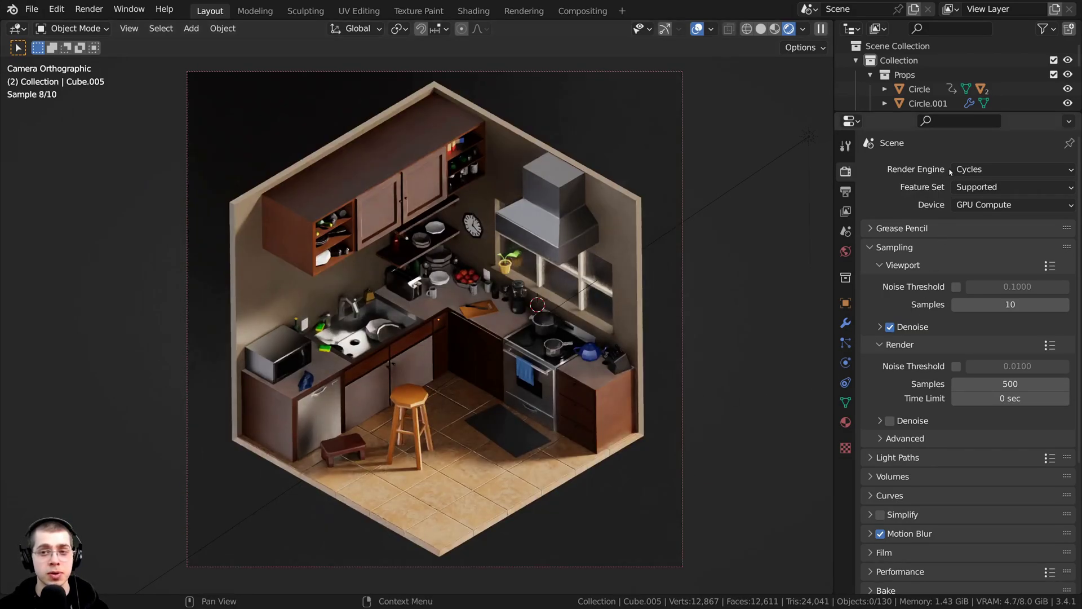
# Step: Switch the render engine to Eevee to compare how the kitchen looks in the camera view
pyautogui.click(969, 169)
pyautogui.click(967, 186)
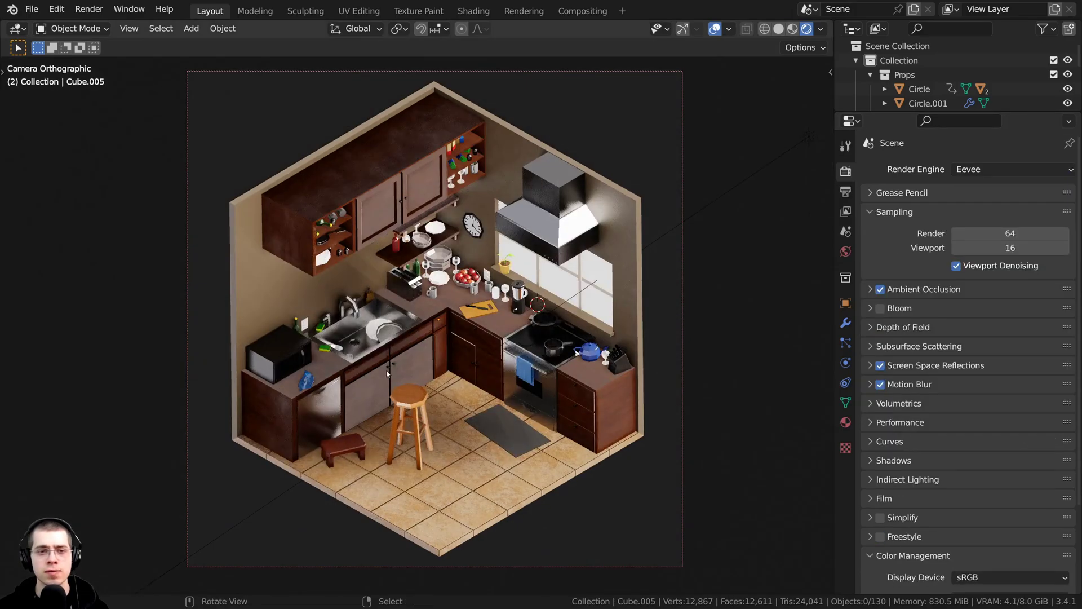
pyautogui.moveTo(494, 337); pyautogui.dragTo(526, 338, button='middle')
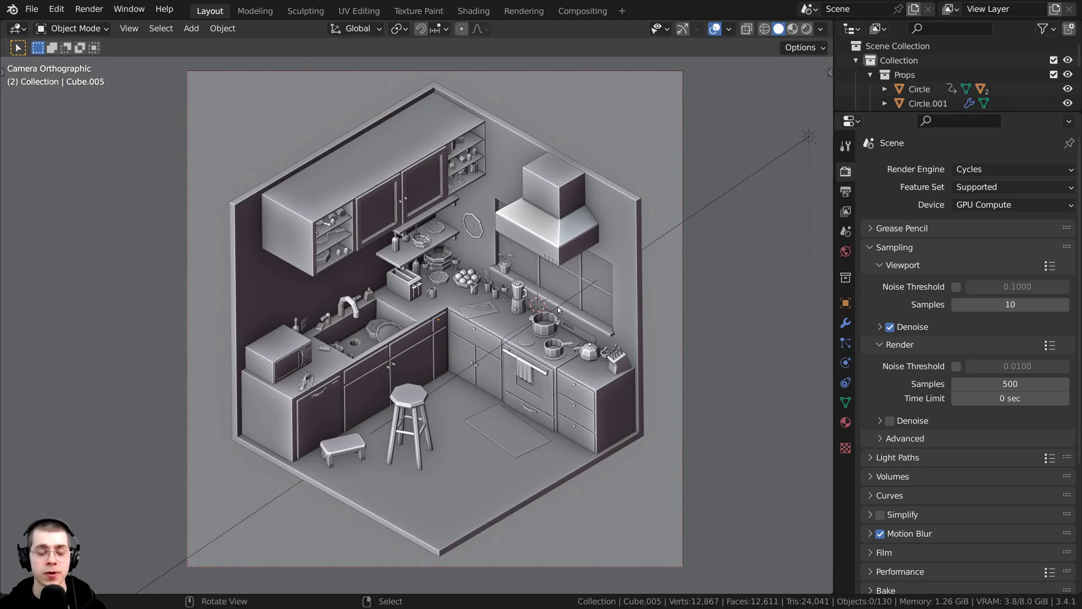
# Step: Save the file, then render the kitchen image and look over the result up close
pyautogui.hotkey('ctrl', 's')
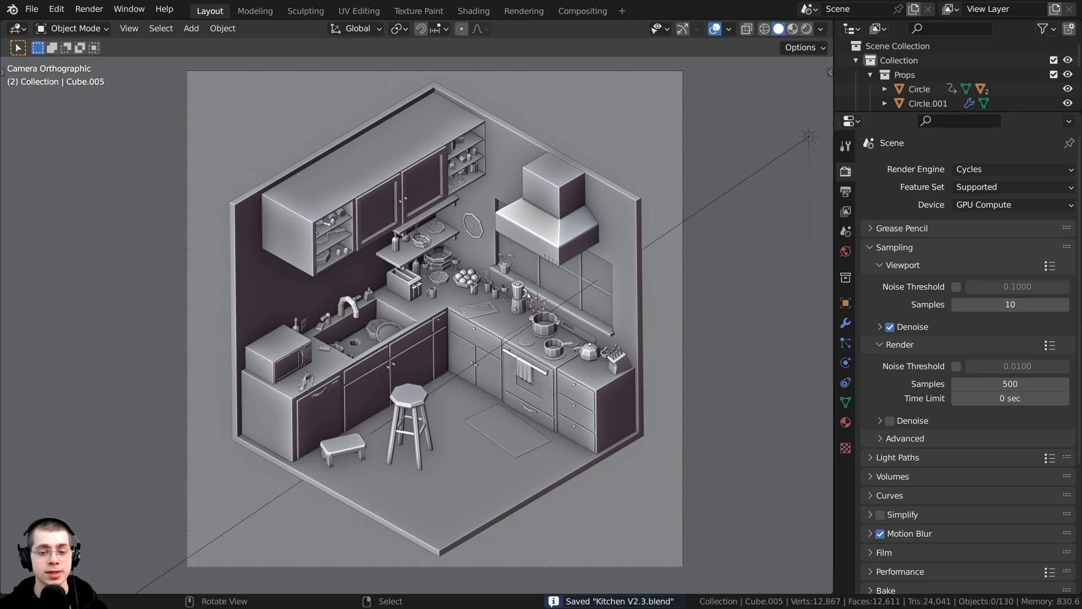
pyautogui.click(89, 10)
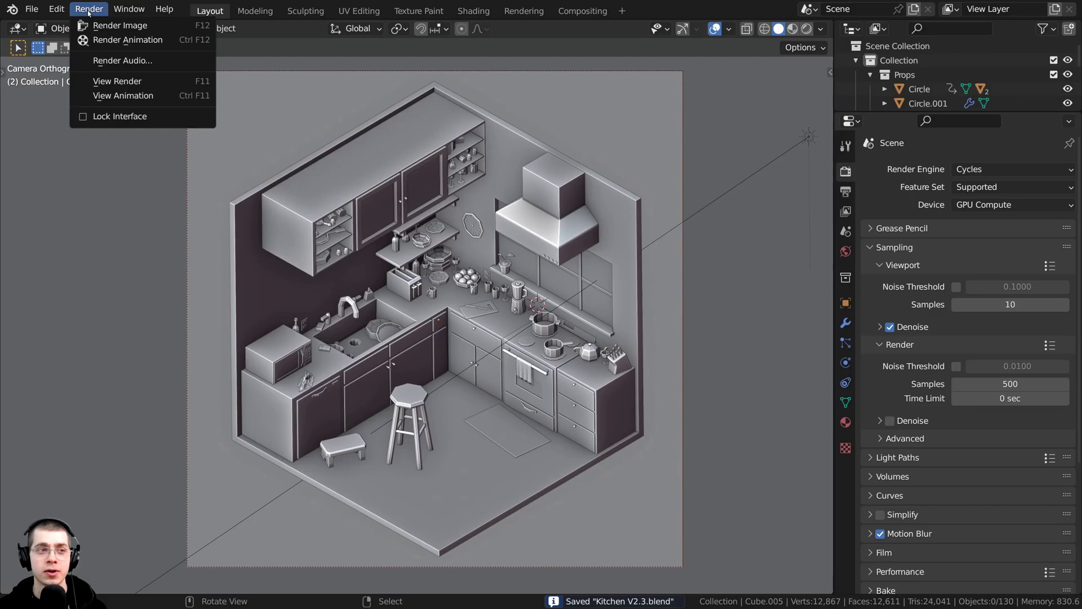
pyautogui.click(194, 27)
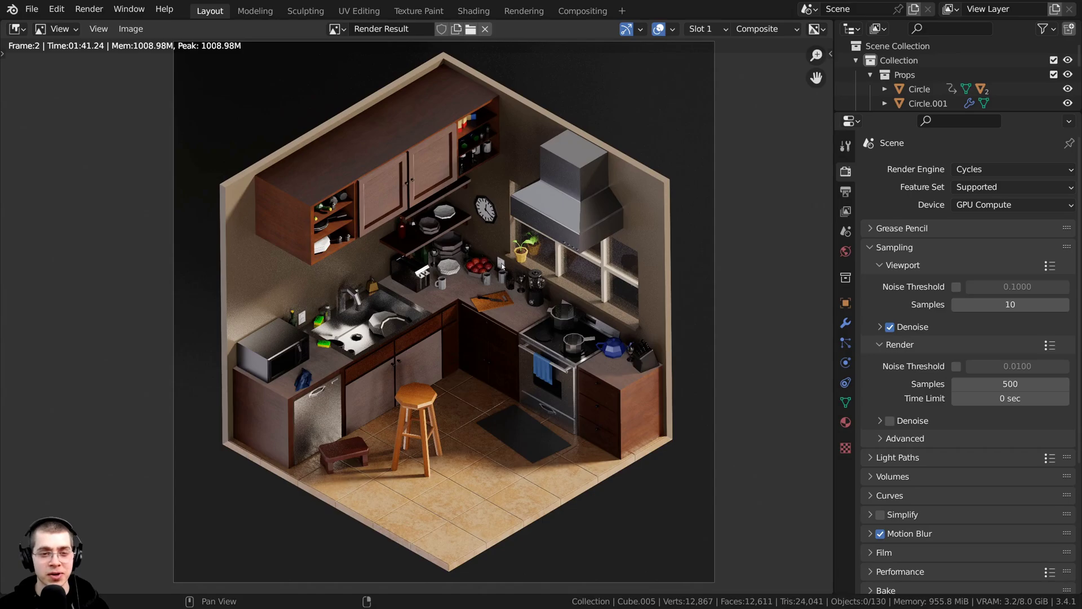
pyautogui.scroll(3, 439, 308)
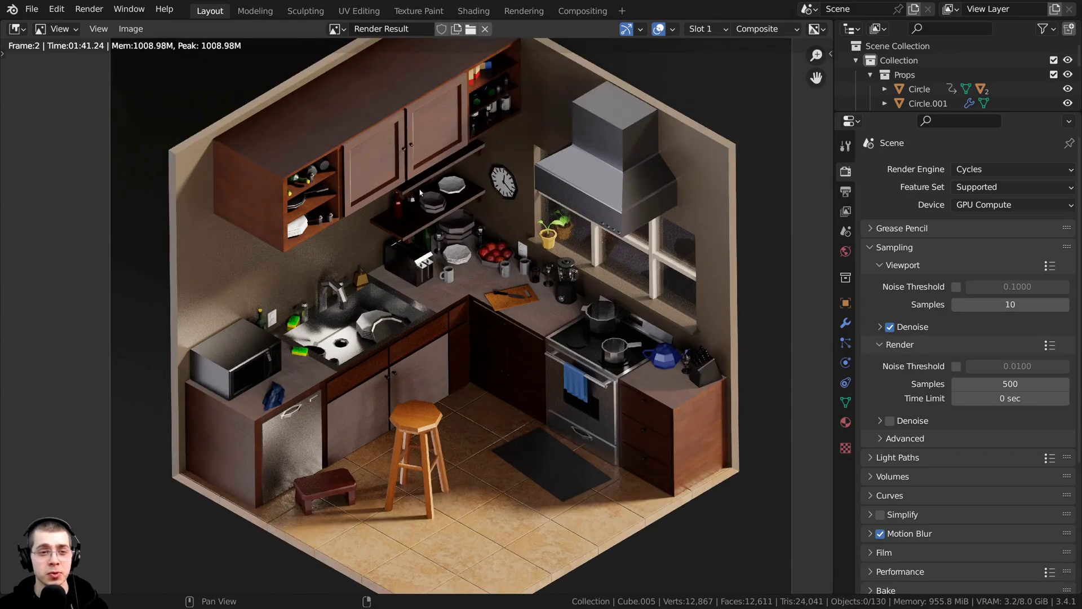
pyautogui.scroll(-3, 332, 351)
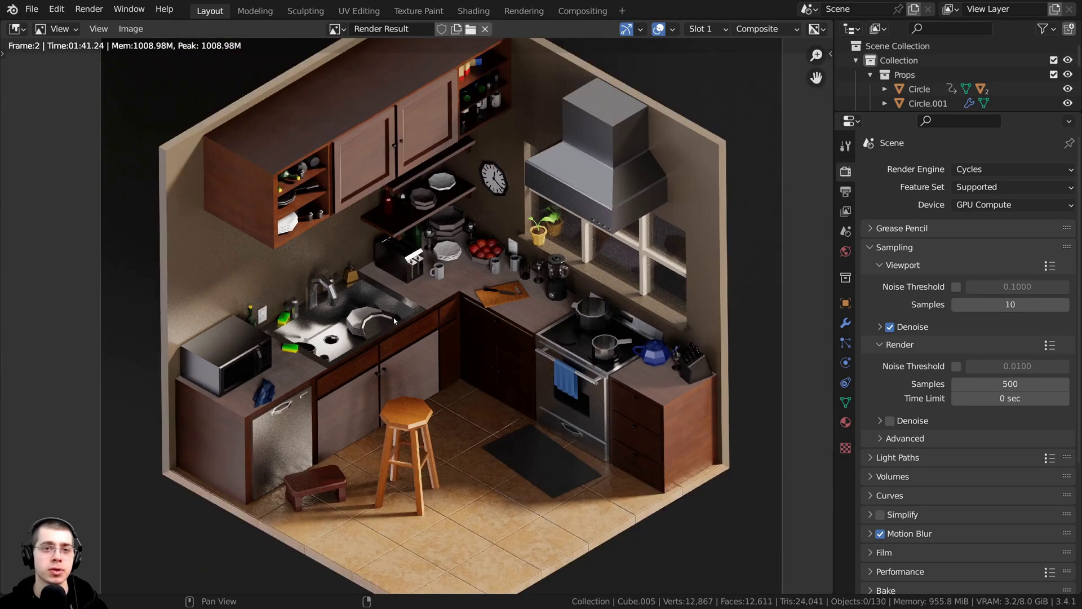
# Step: In the Compositing workspace, insert an RGB Curves node between the Render Layers and Composite nodes
pyautogui.click(581, 11)
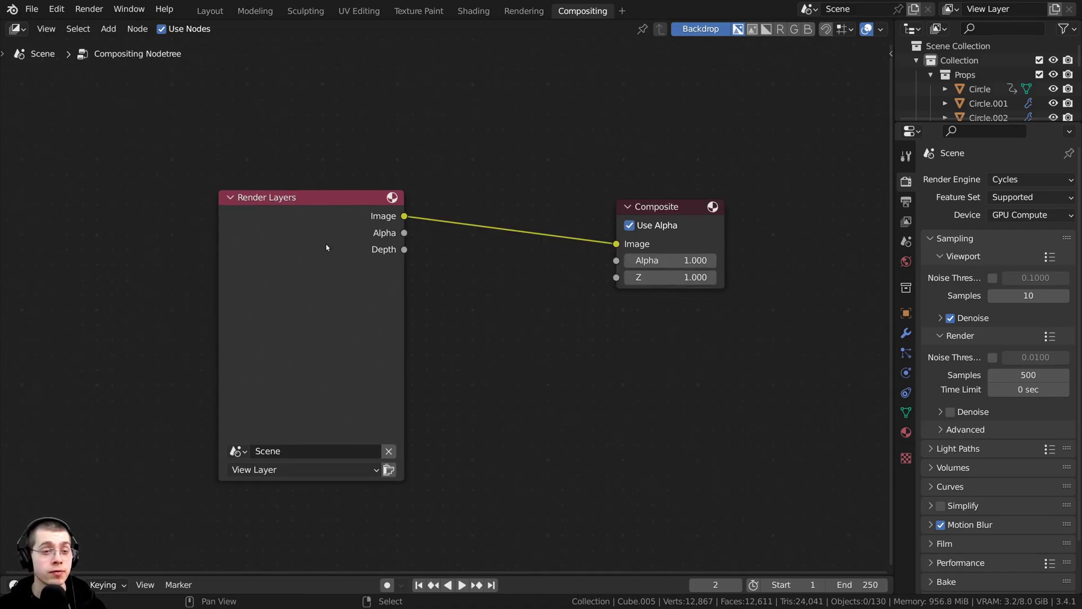
pyautogui.click(327, 247)
pyautogui.click(685, 219)
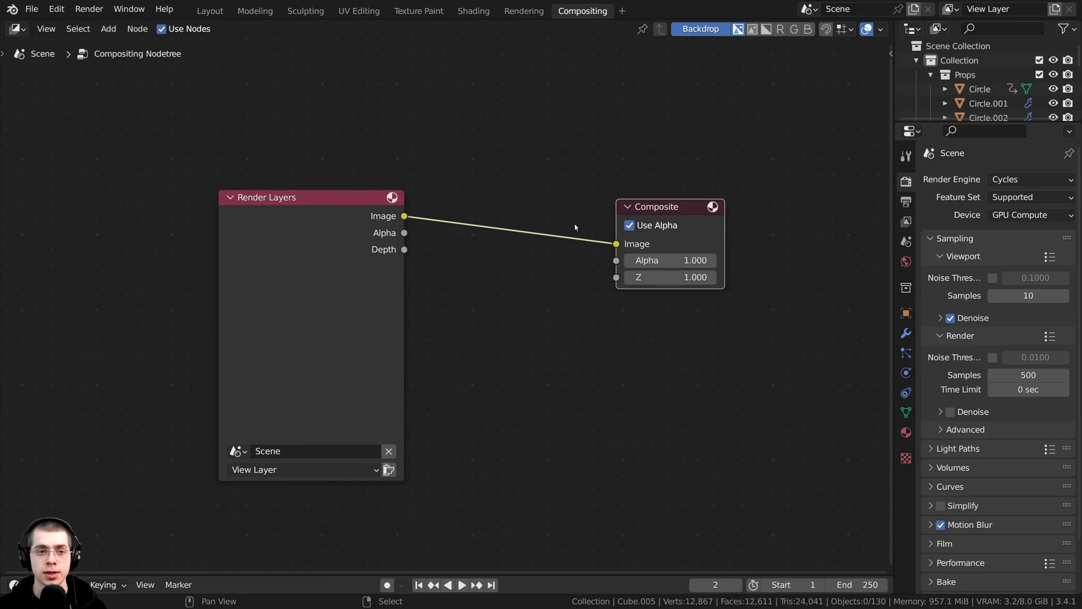
pyautogui.hotkey('shift', 'a')
pyautogui.click(521, 156)
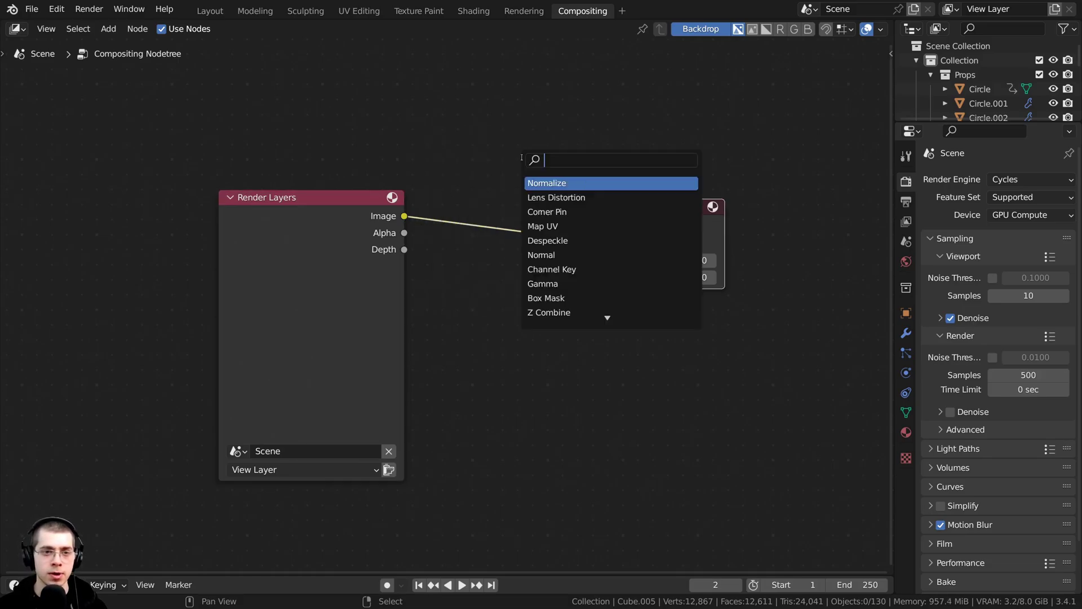
pyautogui.write('rgb')
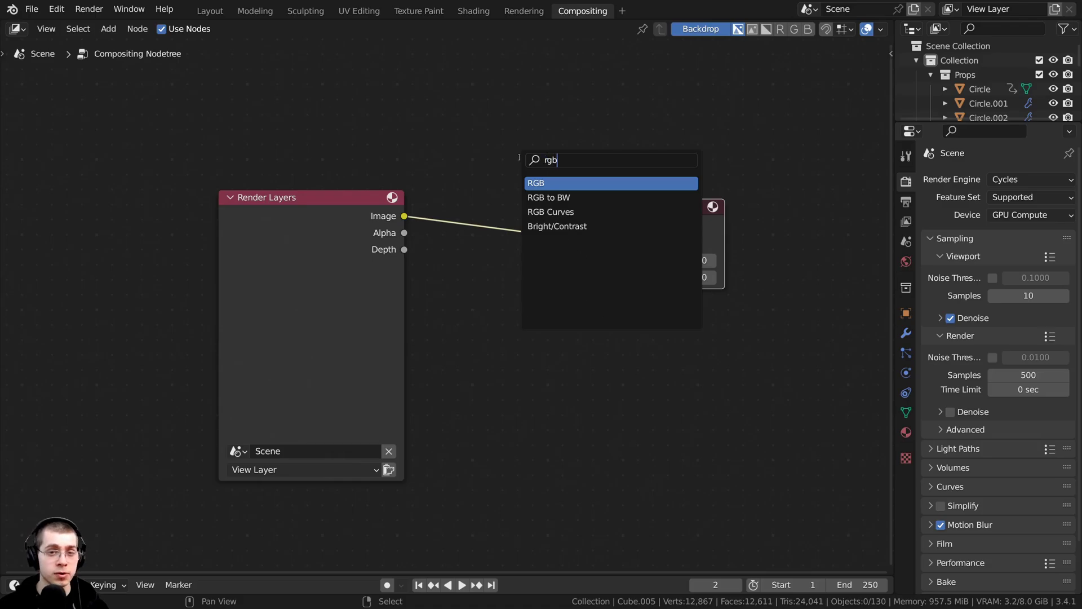
pyautogui.press('Down')
pyautogui.press('Down')
pyautogui.press('Return')
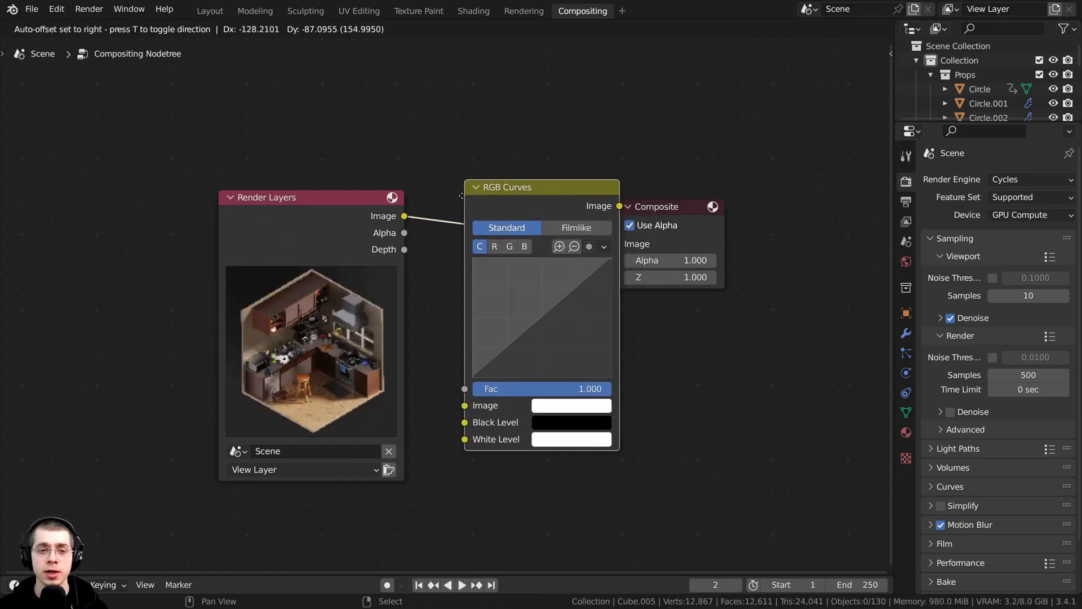
pyautogui.click(462, 195)
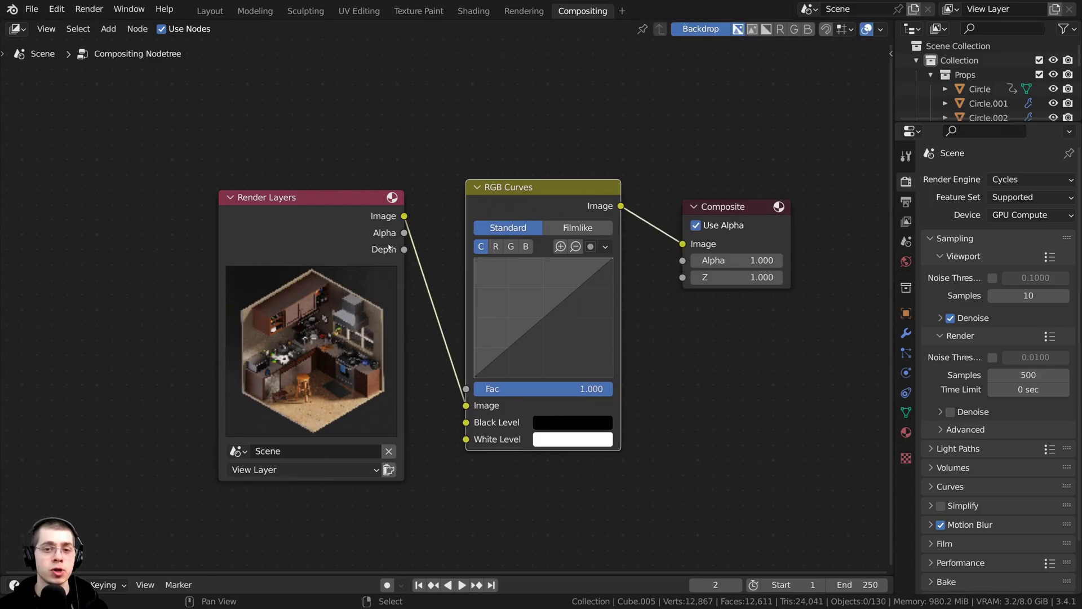
pyautogui.moveTo(558, 217); pyautogui.dragTo(565, 223)
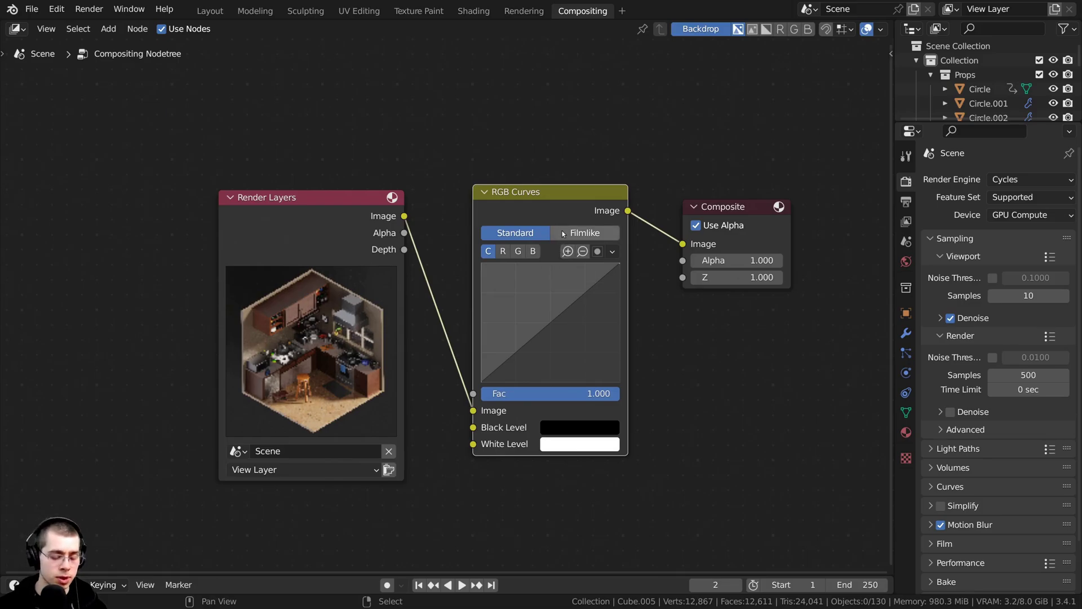
pyautogui.moveTo(570, 211); pyautogui.dragTo(570, 215)
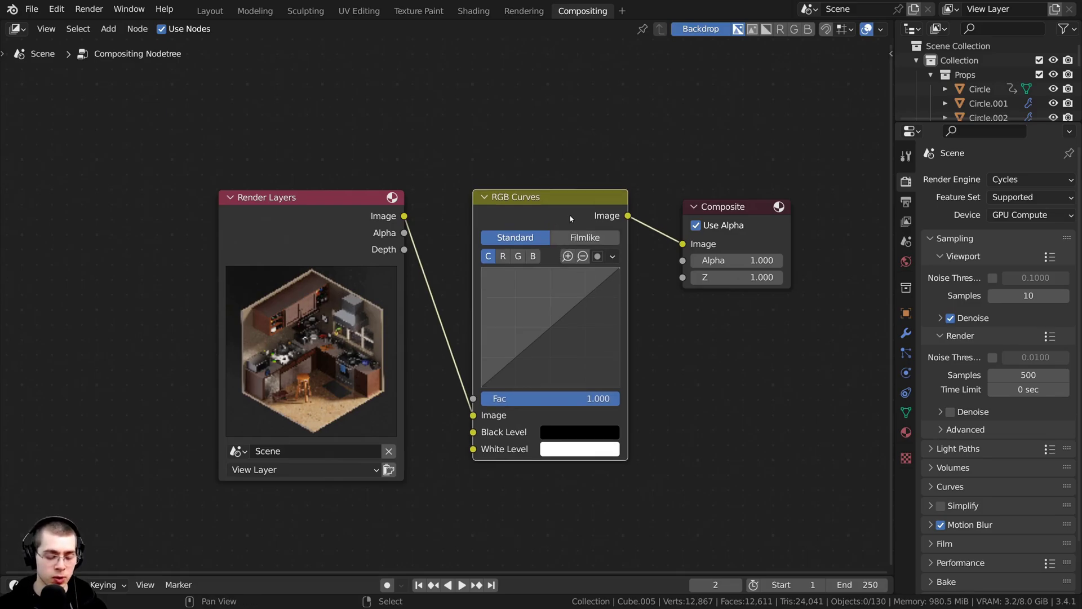
# Step: Connect a Viewer node to the RGB Curves output and place it below the Composite node
pyautogui.keyDown('ctrl'); pyautogui.keyDown('shift'); pyautogui.click(540, 203); pyautogui.keyUp('shift'); pyautogui.keyUp('ctrl')
pyautogui.scroll(-3, 541, 203)
pyautogui.moveTo(540, 204); pyautogui.dragTo(459, 223, button='middle')
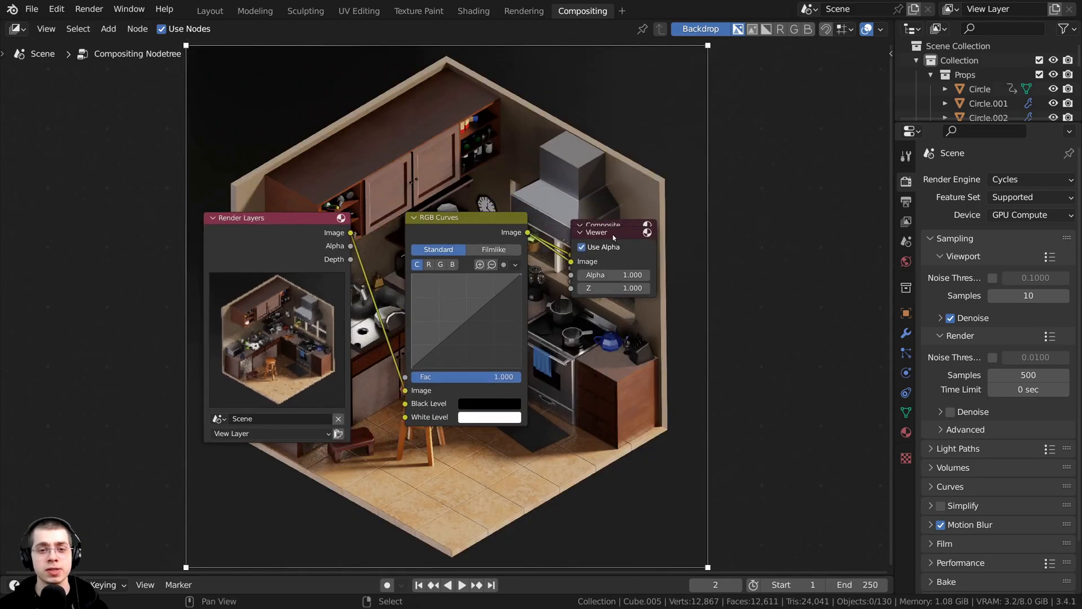
pyautogui.moveTo(614, 235); pyautogui.dragTo(616, 316)
# Step: Move the Render Layers node down and away from the kitchen shown in the backdrop
pyautogui.moveTo(376, 141); pyautogui.dragTo(494, 215, button='middle')
pyautogui.scroll(1, 494, 215)
pyautogui.scroll(1, 451, 305)
pyautogui.moveTo(410, 314); pyautogui.dragTo(367, 340)
pyautogui.moveTo(318, 384); pyautogui.dragTo(379, 368, button='middle')
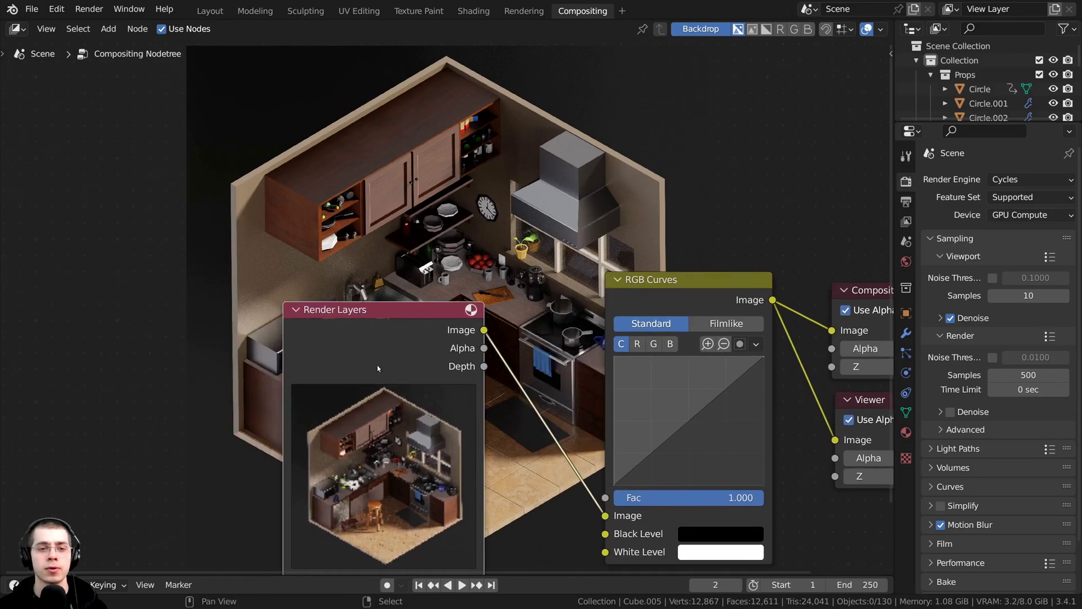
pyautogui.moveTo(379, 368); pyautogui.dragTo(337, 493)
pyautogui.moveTo(337, 494); pyautogui.dragTo(383, 483, button='middle')
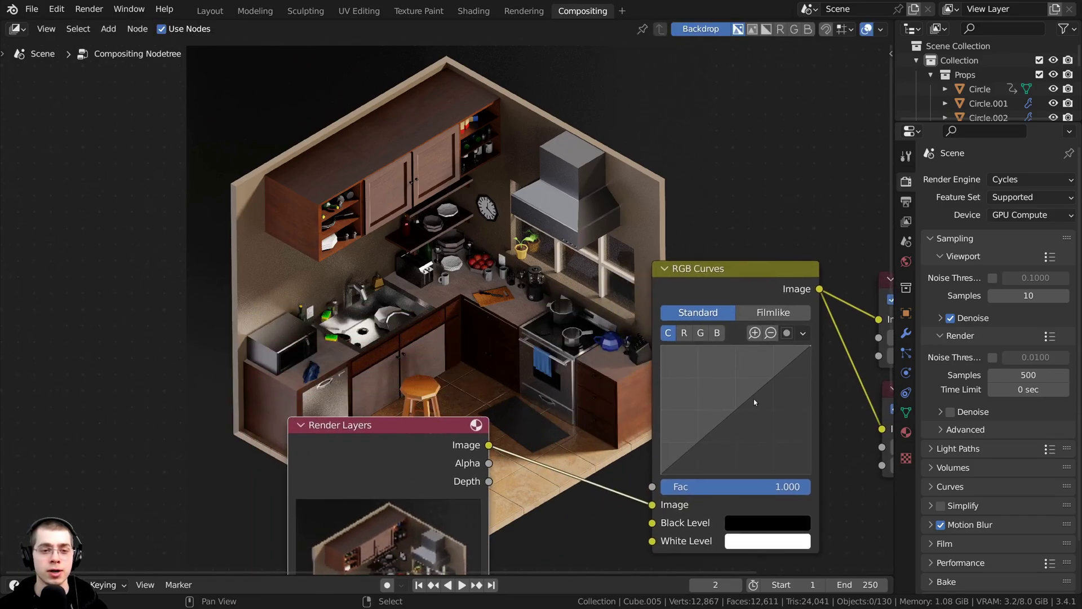
# Step: Shape the combined RGB curve into an S with points at about (0.2, 0.2) and (0.45, 0.81), and lower the Render Layers node
pyautogui.moveTo(752, 398); pyautogui.dragTo(738, 376)
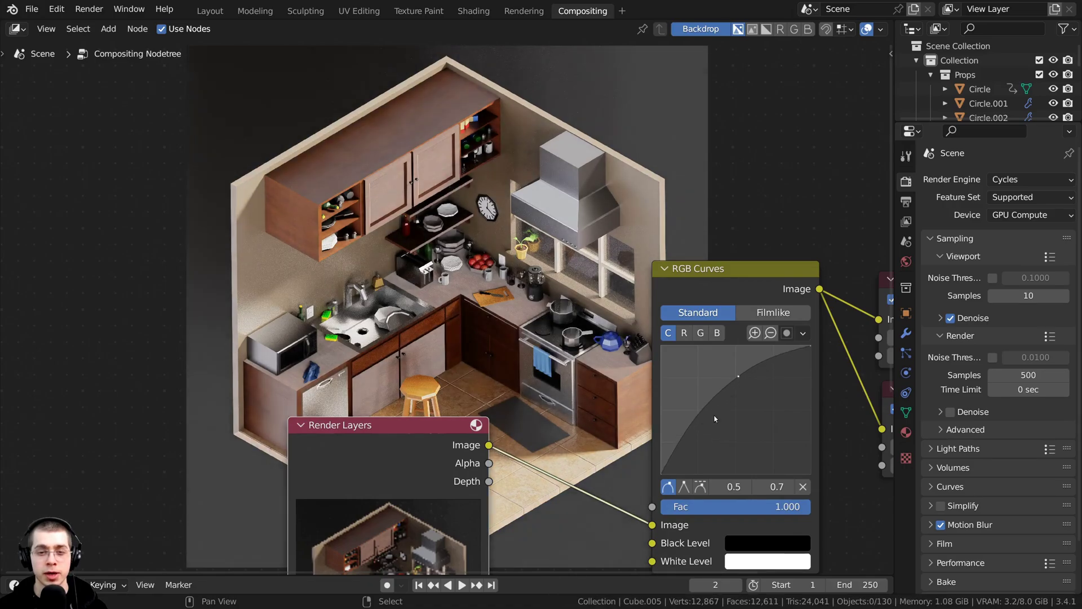
pyautogui.moveTo(687, 432); pyautogui.dragTo(693, 437)
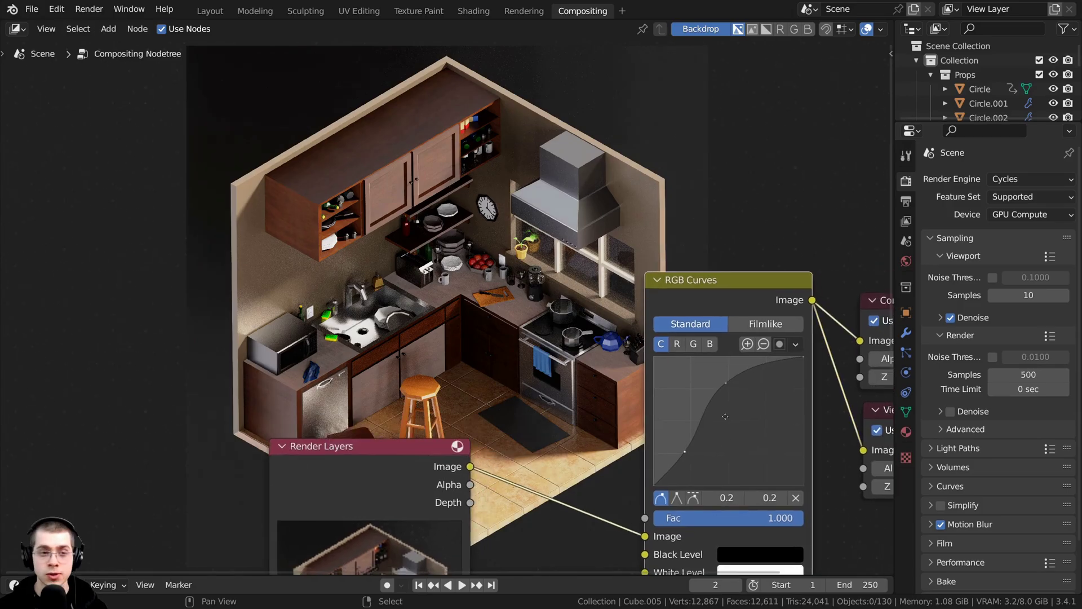
pyautogui.moveTo(671, 455); pyautogui.dragTo(657, 445, button='middle')
pyautogui.moveTo(710, 375); pyautogui.dragTo(708, 371)
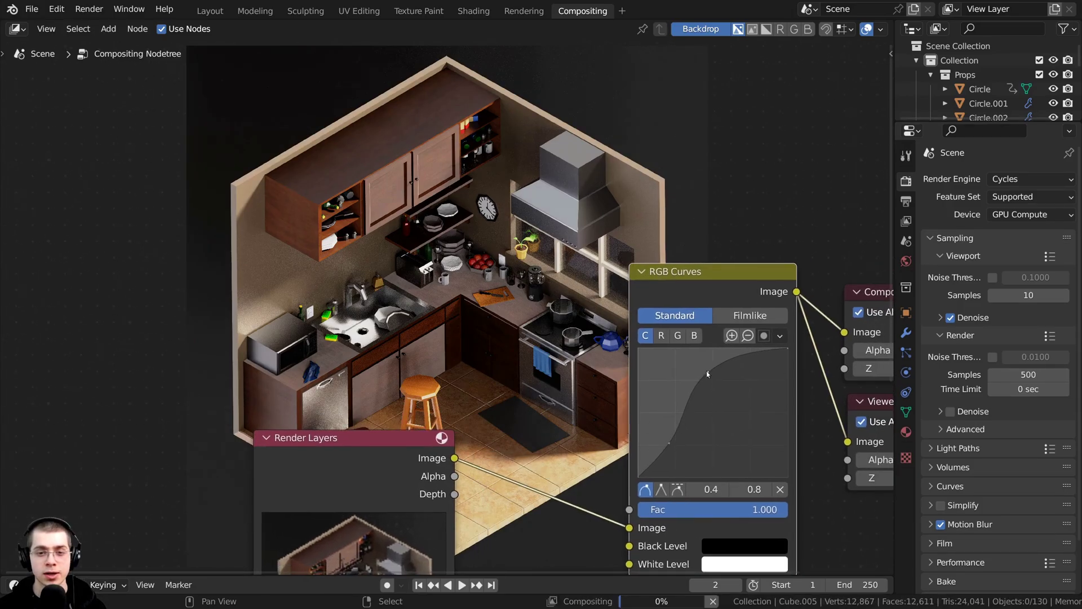
pyautogui.moveTo(678, 292); pyautogui.dragTo(680, 288)
pyautogui.moveTo(671, 332); pyautogui.dragTo(666, 317, button='middle')
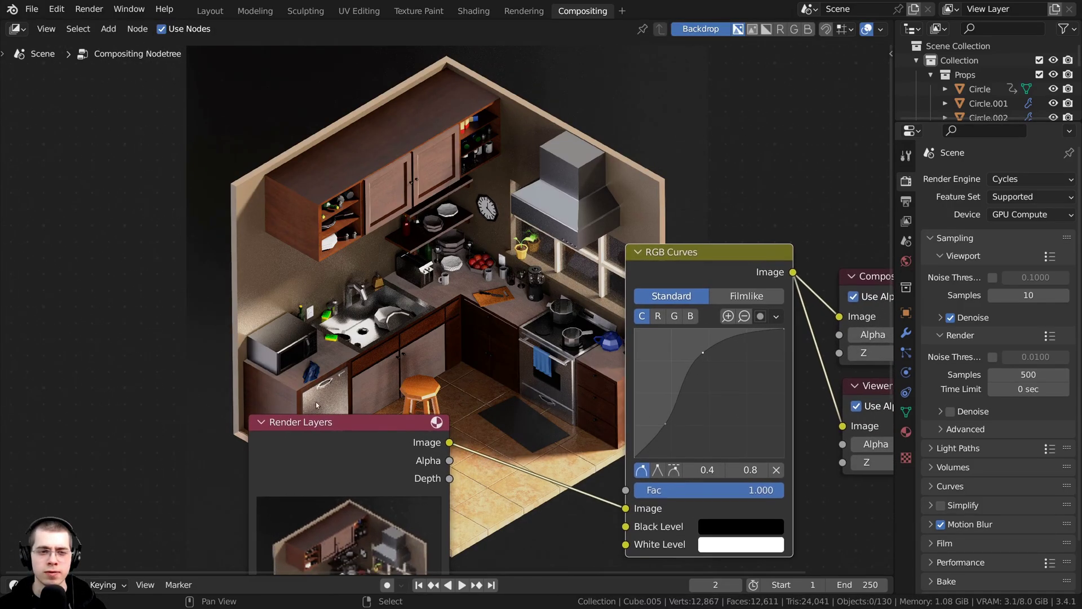
pyautogui.moveTo(361, 422); pyautogui.dragTo(351, 467)
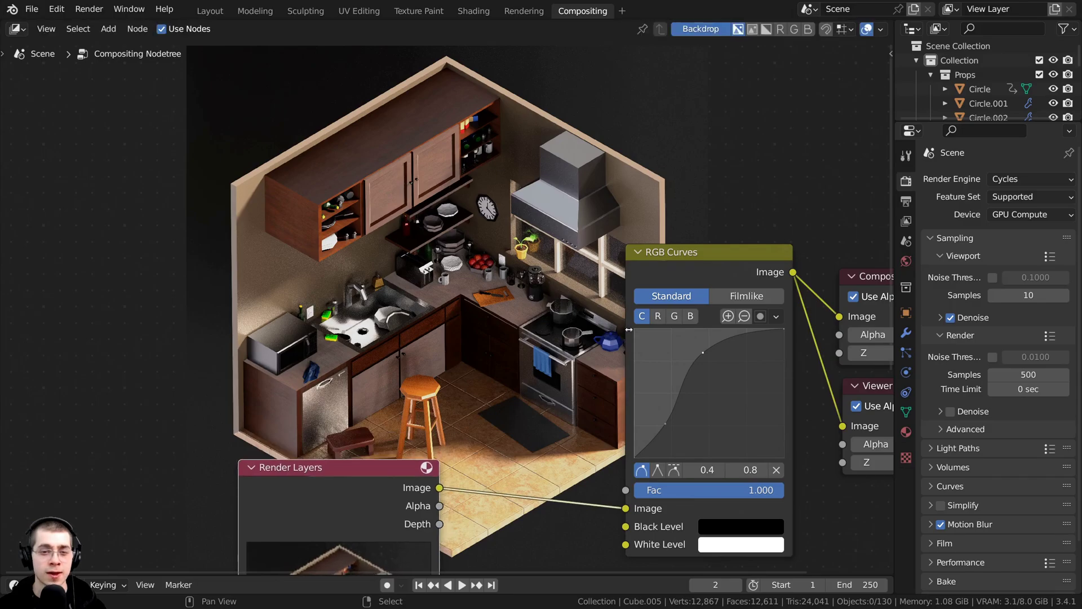
# Step: Try raising the red channel's curve midpoint, then bring it back to the diagonal
pyautogui.click(659, 317)
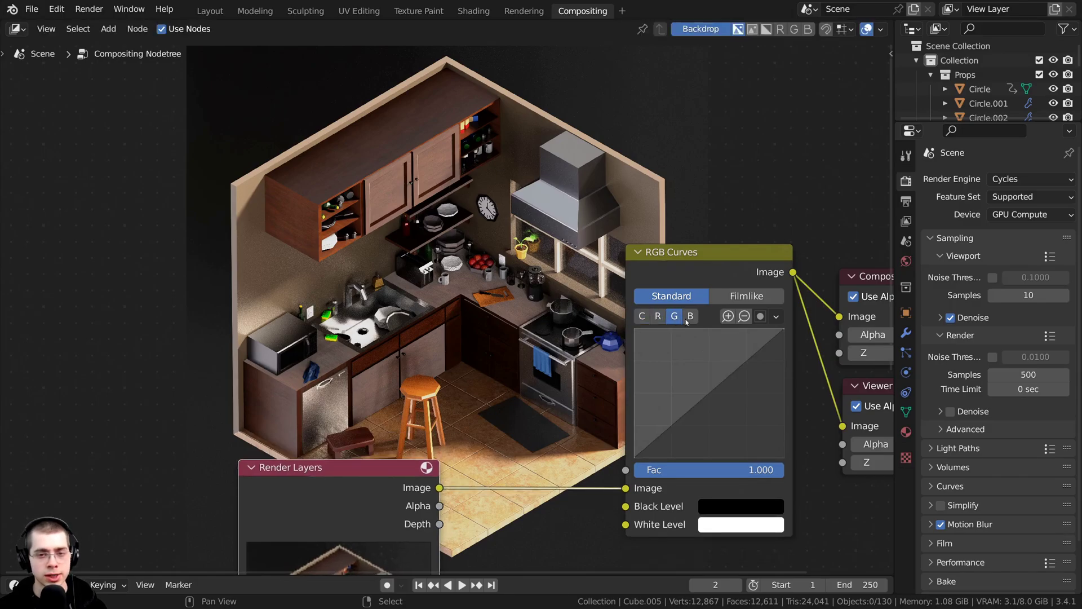
pyautogui.click(708, 395)
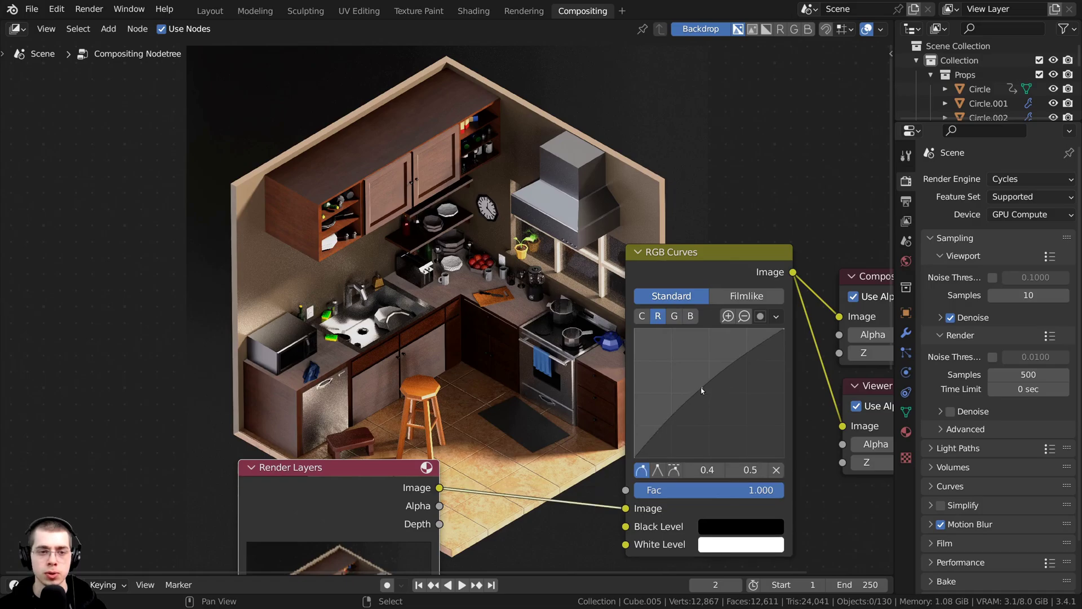
pyautogui.moveTo(707, 395); pyautogui.dragTo(707, 395)
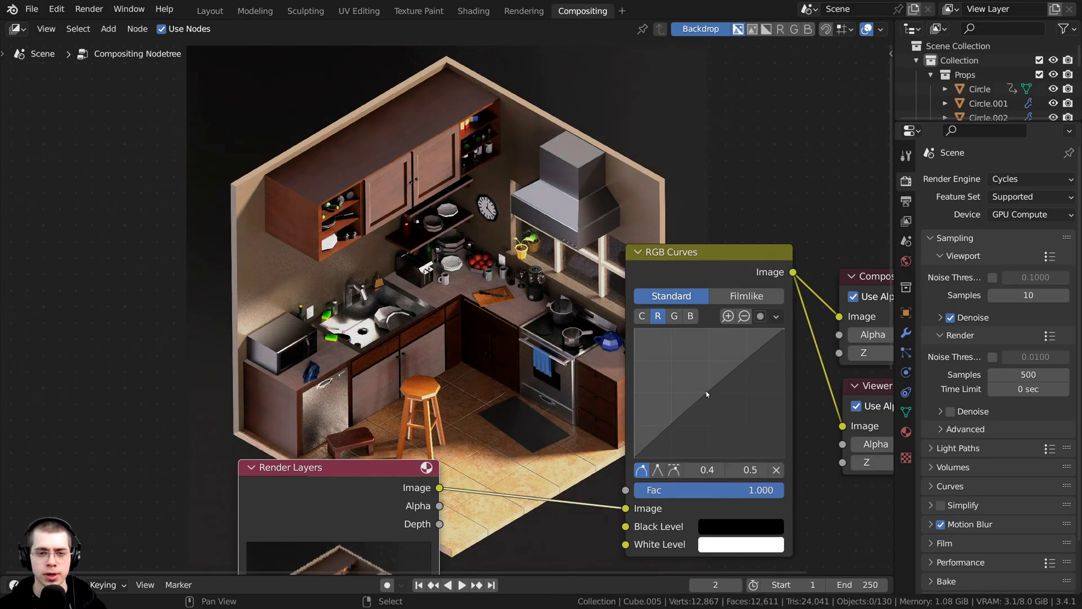
# Step: Try raising the green channel's curve midpoint, then remove the added point
pyautogui.click(674, 316)
pyautogui.click(707, 385)
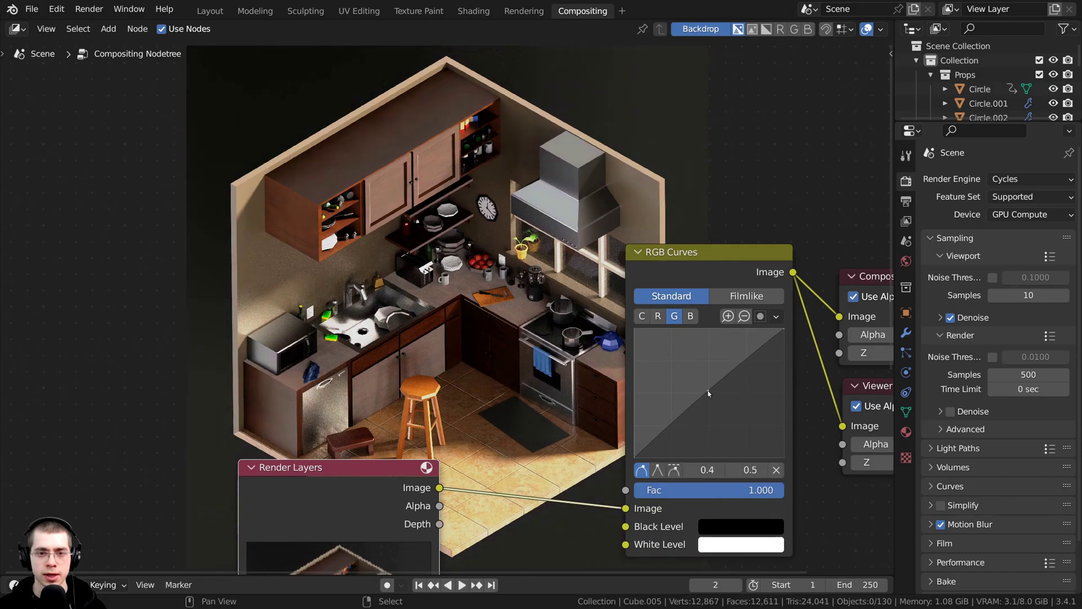
pyautogui.moveTo(708, 390); pyautogui.dragTo(710, 393)
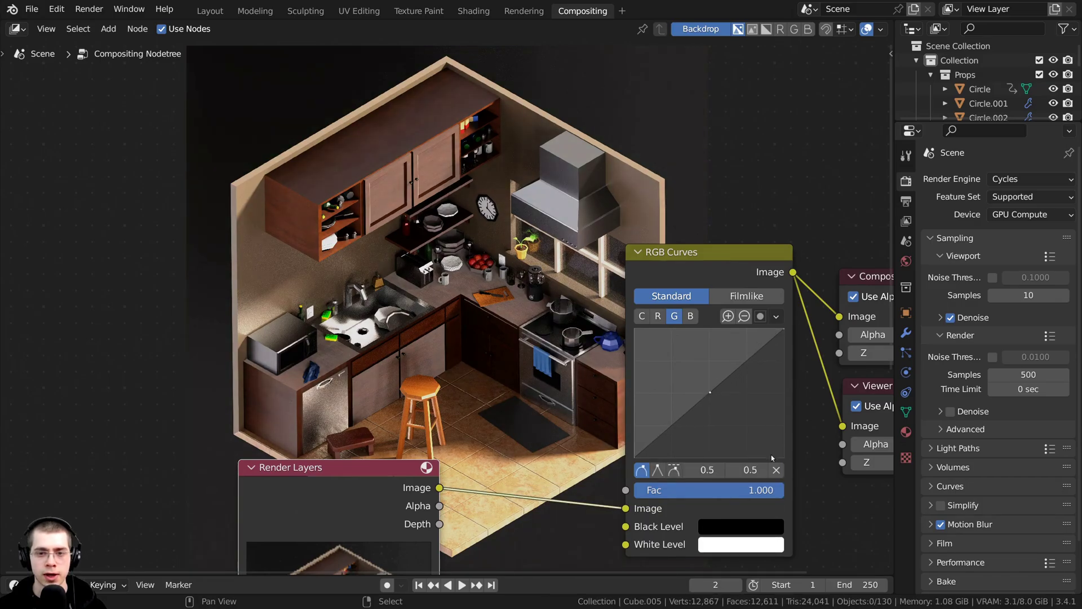
pyautogui.click(777, 470)
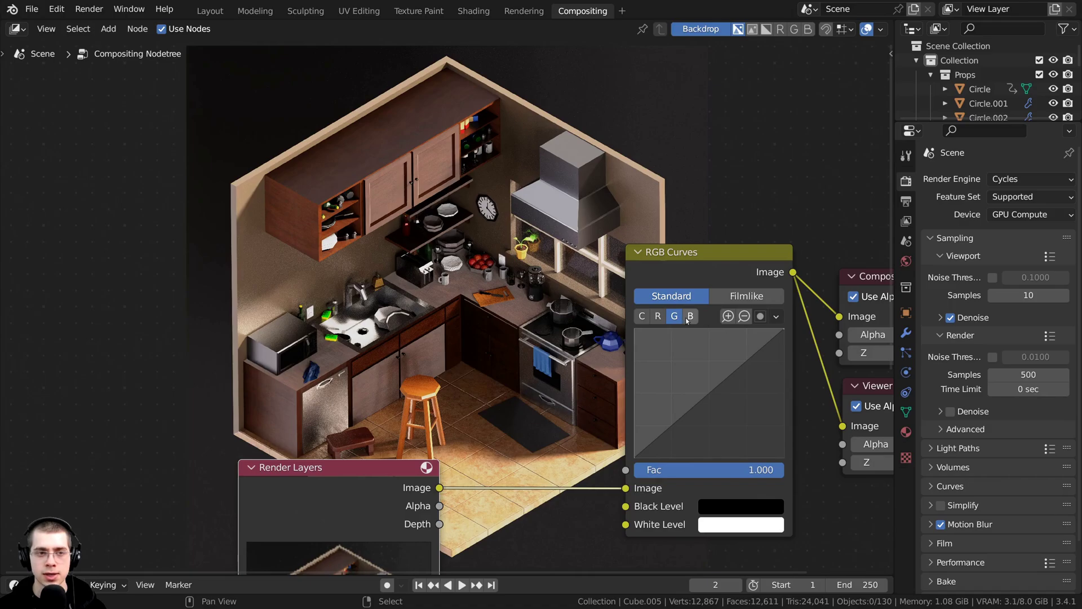
# Step: Try raising the blue channel's curve midpoint, then restore the straight curve
pyautogui.click(689, 316)
pyautogui.click(705, 389)
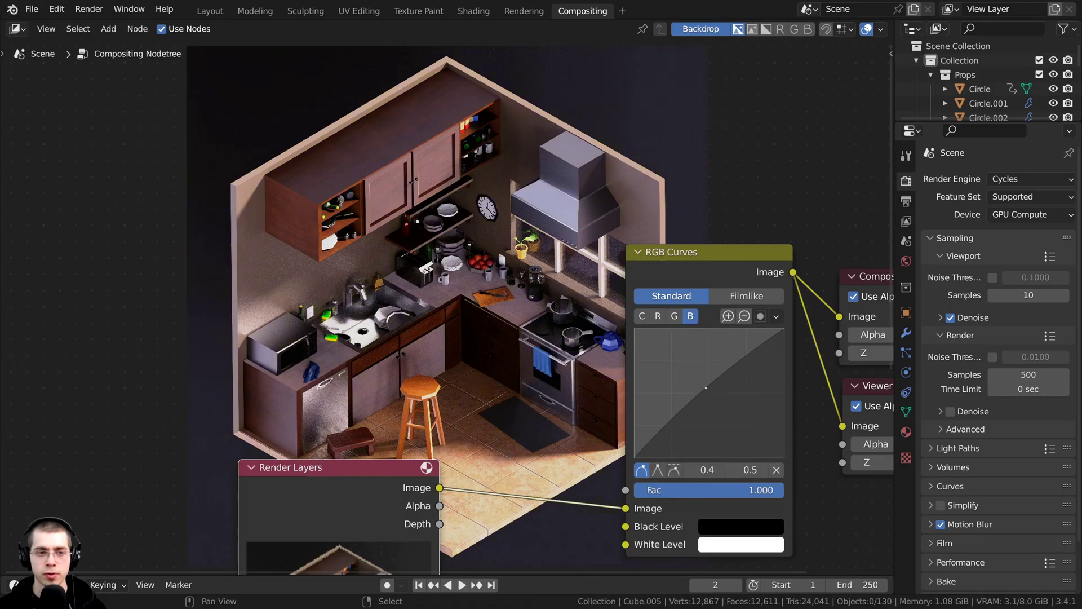
pyautogui.moveTo(705, 388); pyautogui.dragTo(756, 351)
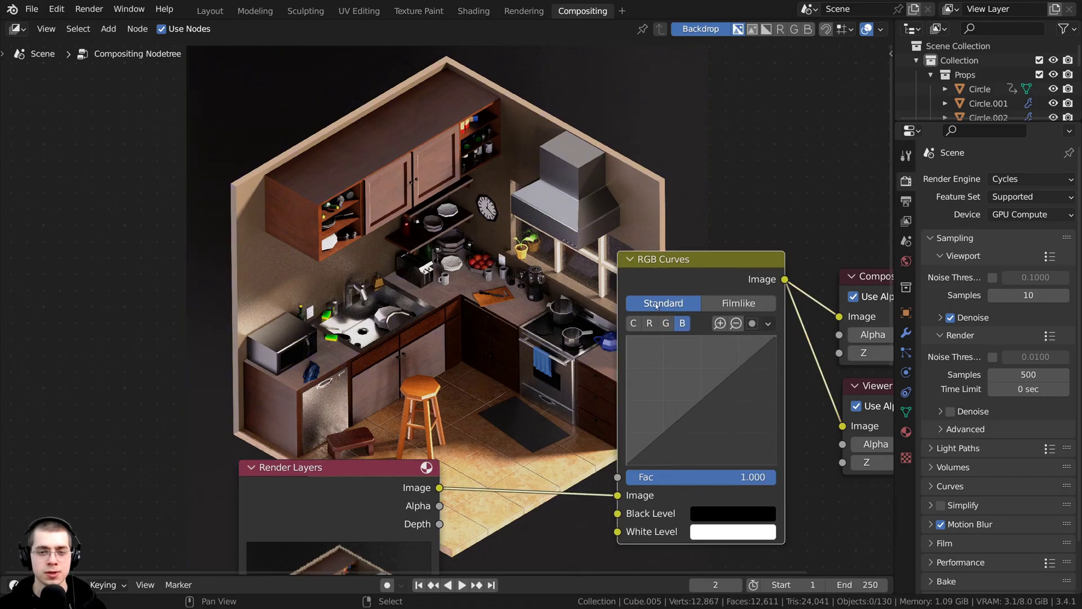
# Step: Return the RGB Curves node to the combined curve and rearrange the nodes around the backdrop image
pyautogui.moveTo(671, 269); pyautogui.dragTo(663, 280)
pyautogui.click(627, 336)
pyautogui.moveTo(656, 289); pyautogui.dragTo(738, 274, button='middle')
pyautogui.scroll(-3, 735, 361)
pyautogui.moveTo(478, 404); pyautogui.dragTo(436, 380)
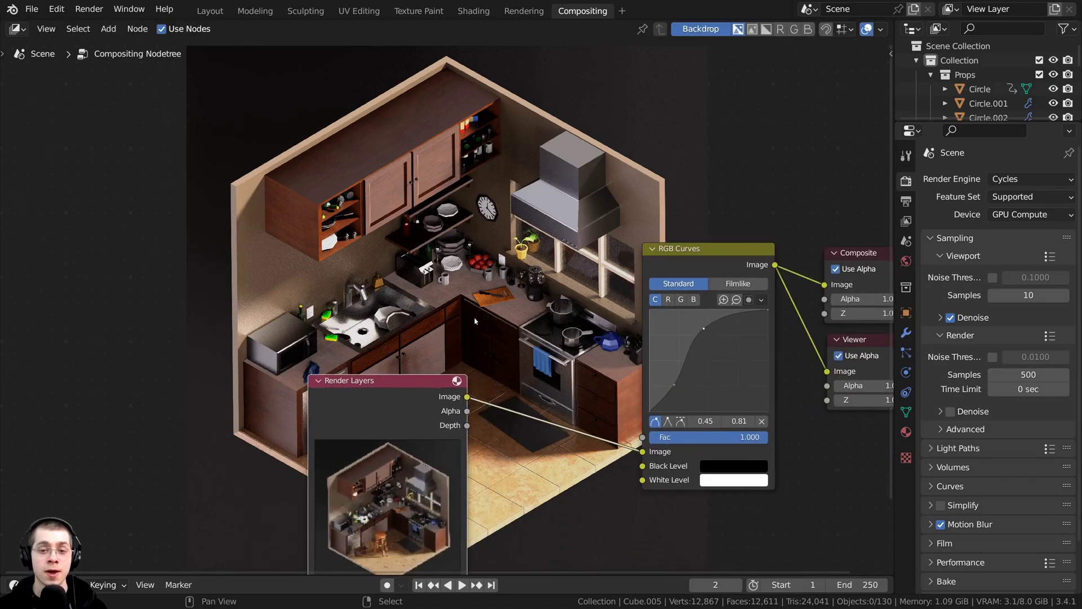
pyautogui.hotkey('ctrl', 'z')
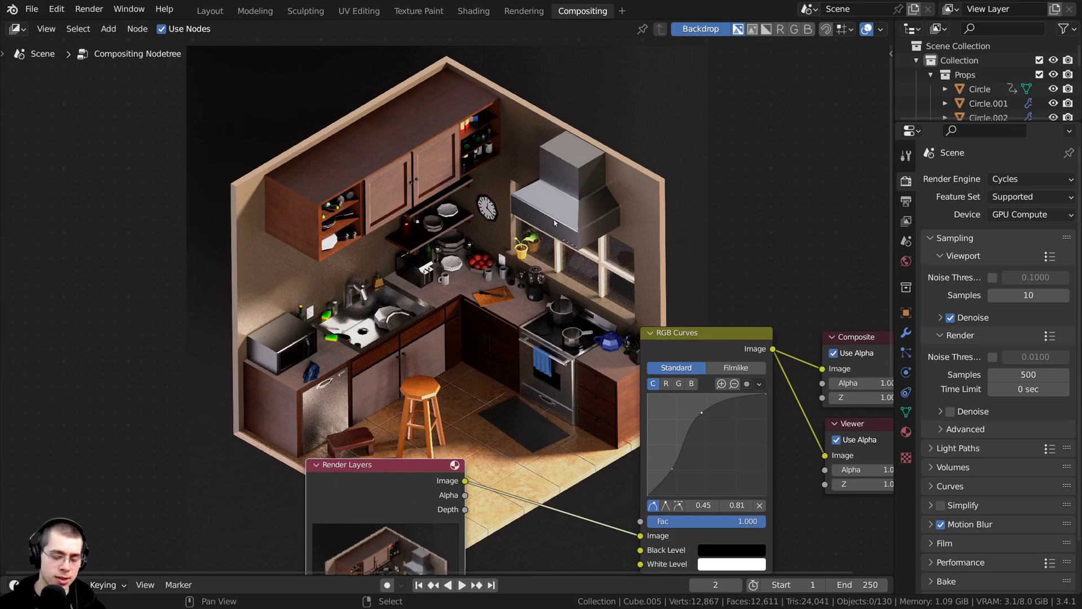
# Step: Add a Denoise node and insert it on the link between the Render Layers and RGB Curves nodes
pyautogui.hotkey('ctrl', 'z')
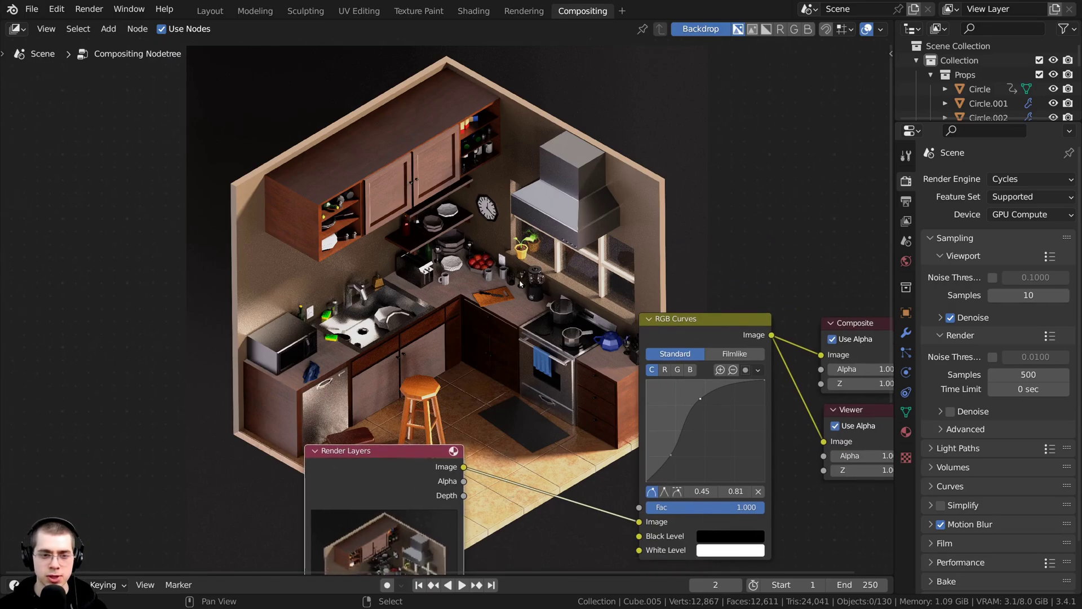
pyautogui.hotkey('shift', 'a')
pyautogui.click(519, 280)
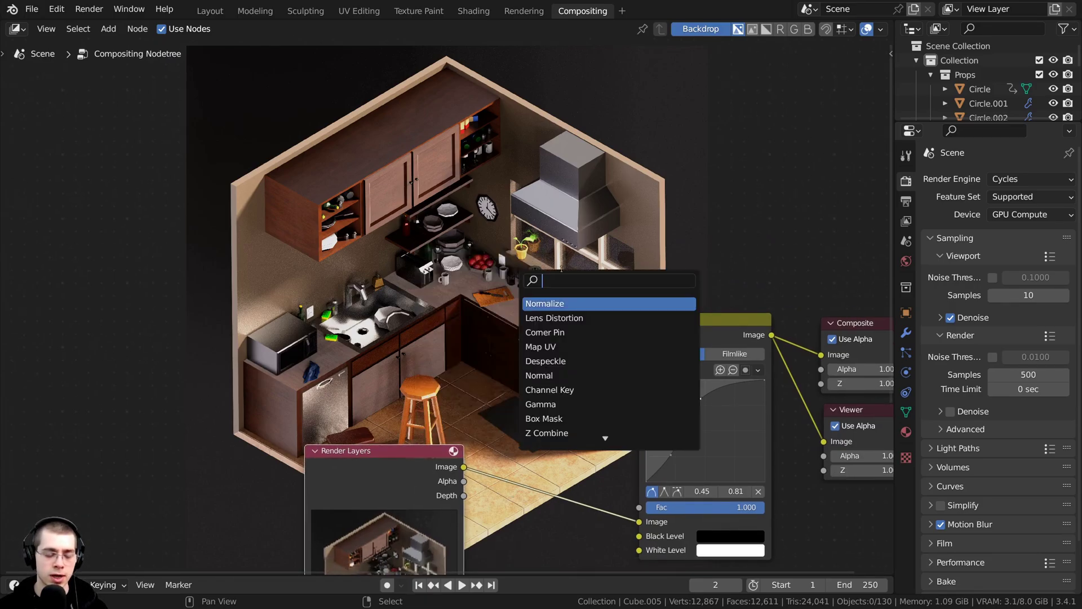
pyautogui.write('den')
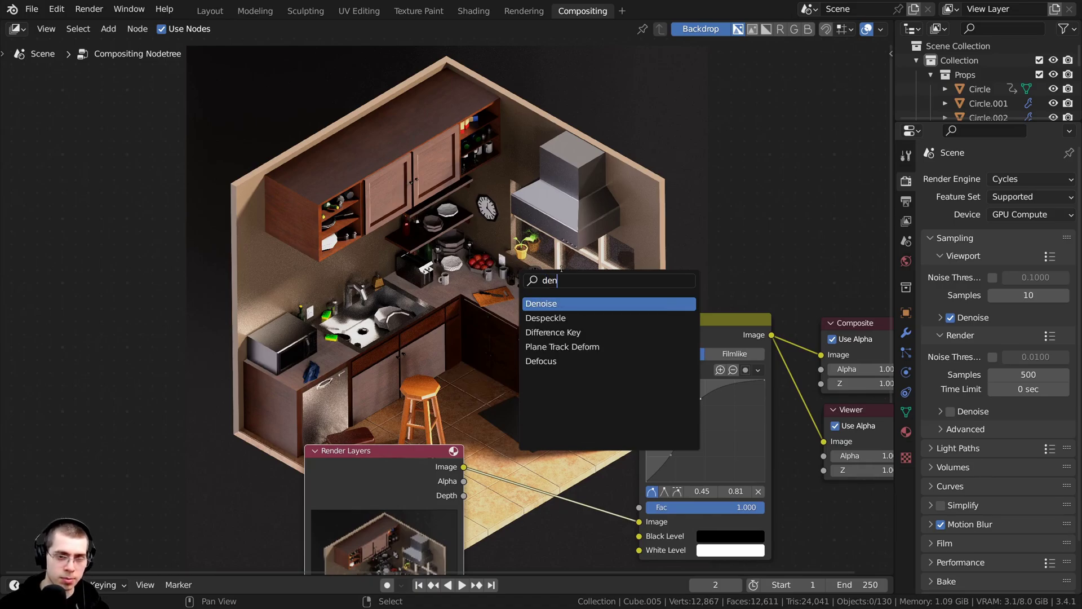
pyautogui.press('Return')
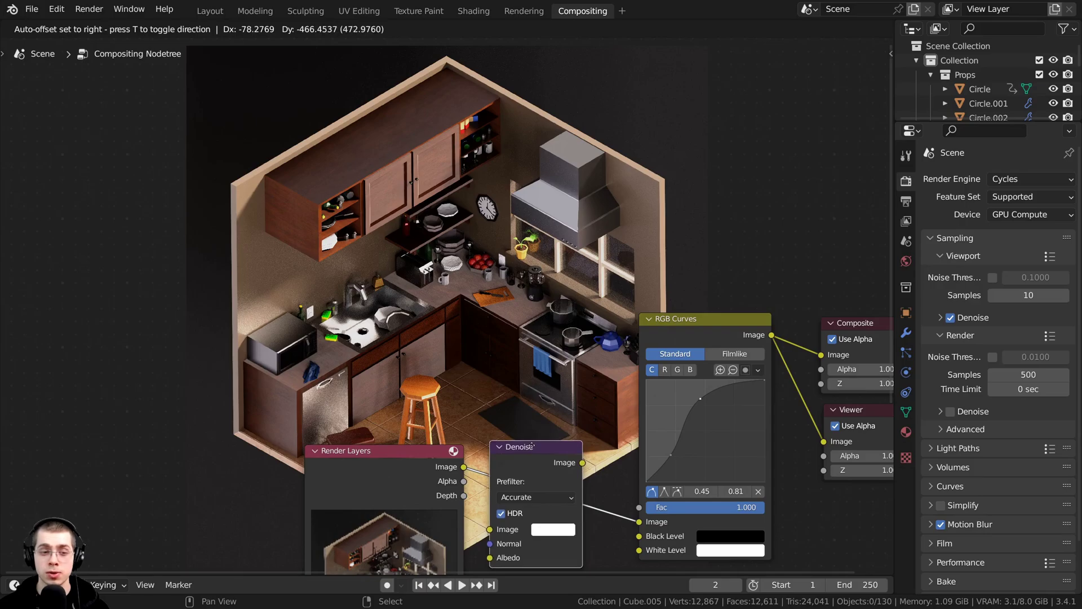
pyautogui.click(531, 446)
# Step: Set the Denoise node's prefilter to Fast
pyautogui.moveTo(520, 493); pyautogui.dragTo(535, 379, button='middle')
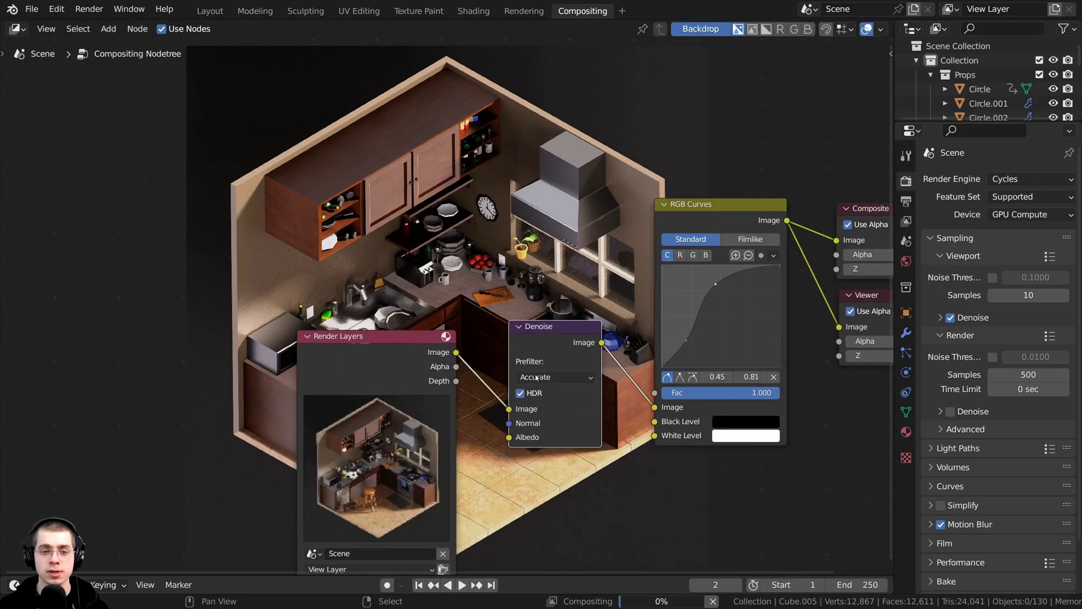
pyautogui.click(536, 379)
pyautogui.click(530, 405)
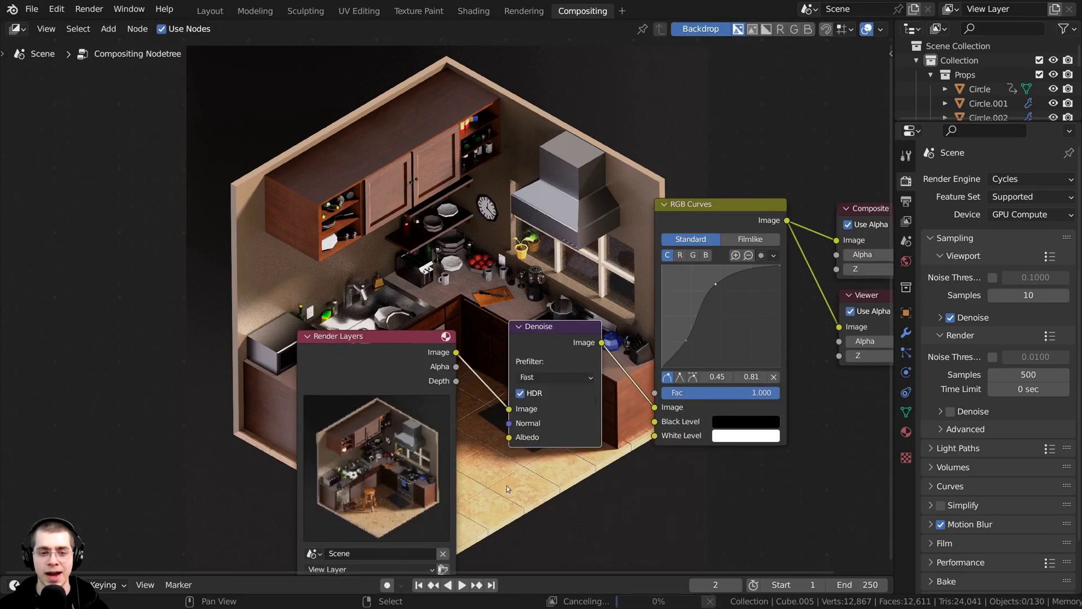
pyautogui.moveTo(509, 432); pyautogui.dragTo(521, 508, button='middle')
pyautogui.click(540, 454)
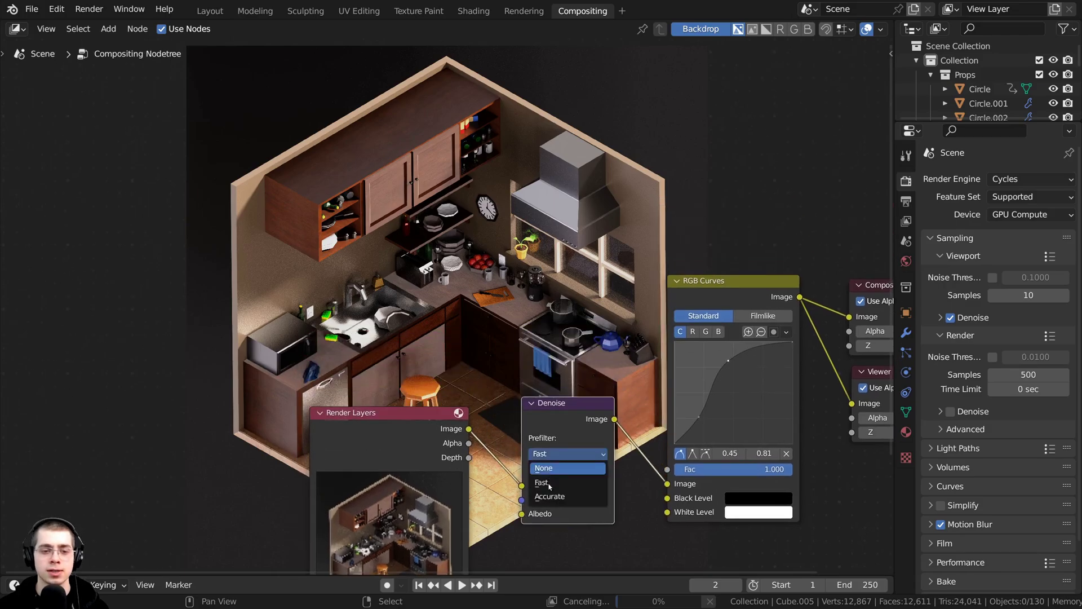
pyautogui.click(551, 497)
# Step: Align the Viewer node beneath the Composite node and open the save dialog for the Viewer's image
pyautogui.moveTo(572, 113); pyautogui.dragTo(598, 244, button='middle')
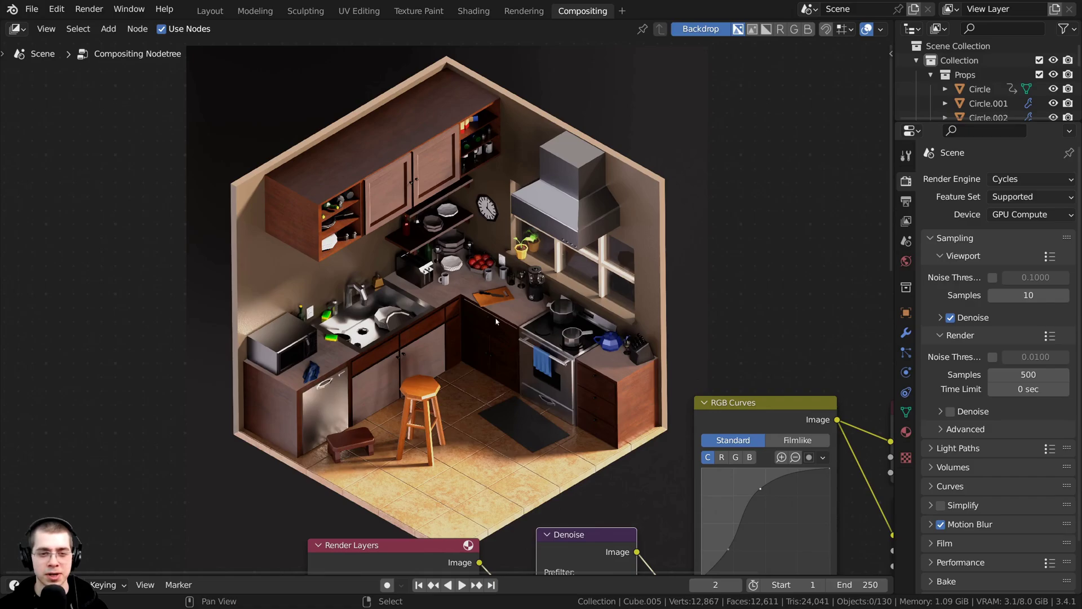
pyautogui.scroll(-2, 501, 316)
pyautogui.moveTo(620, 333); pyautogui.dragTo(392, 205, button='middle')
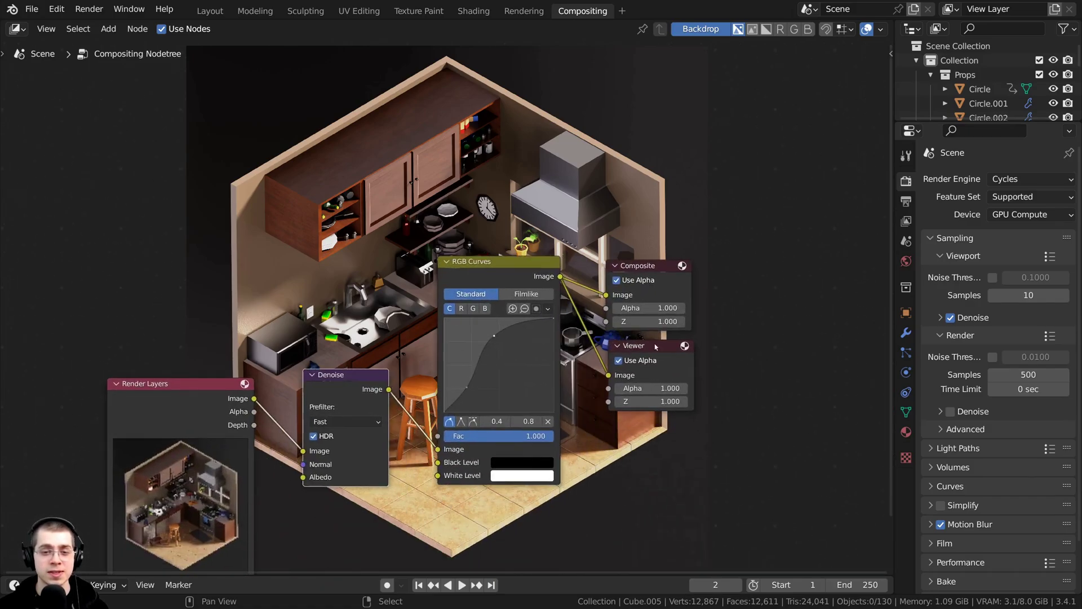
pyautogui.moveTo(651, 350); pyautogui.dragTo(661, 356)
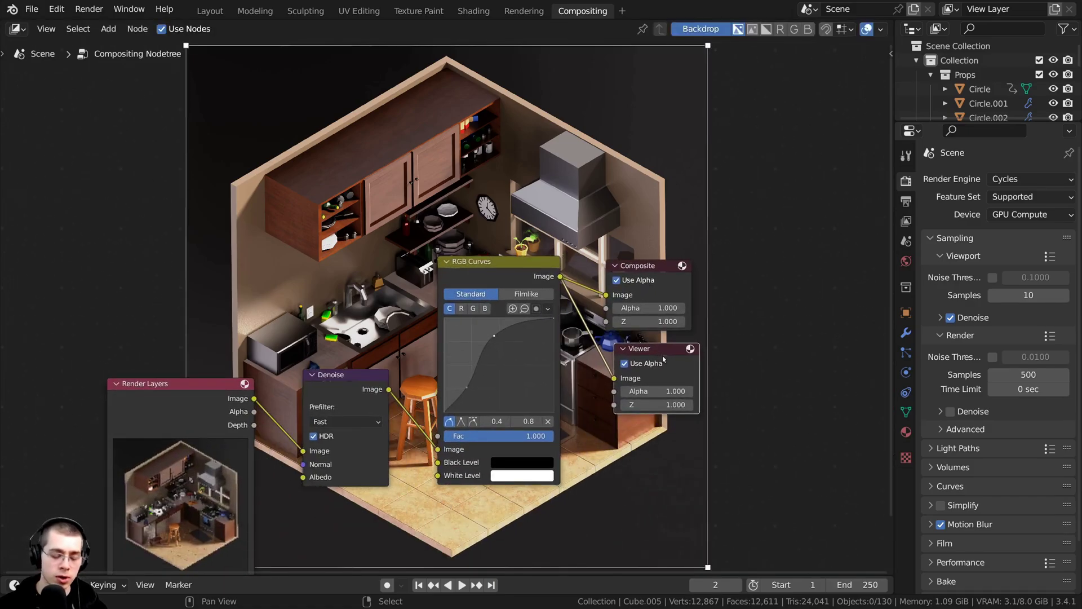
pyautogui.moveTo(643, 345); pyautogui.dragTo(636, 348, button='middle')
pyautogui.press('n')
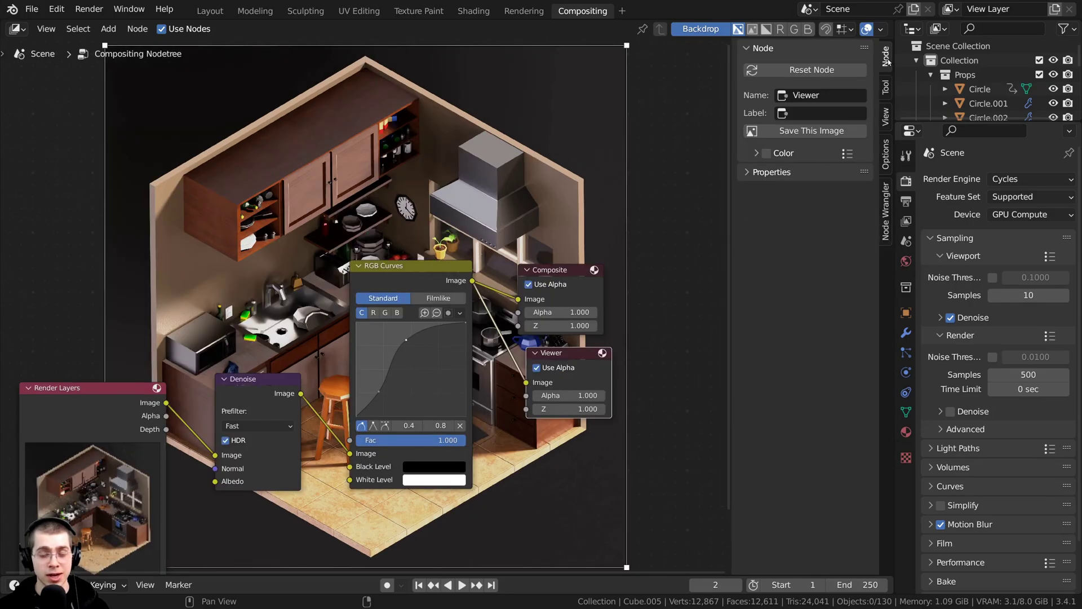
pyautogui.moveTo(575, 353); pyautogui.dragTo(566, 355)
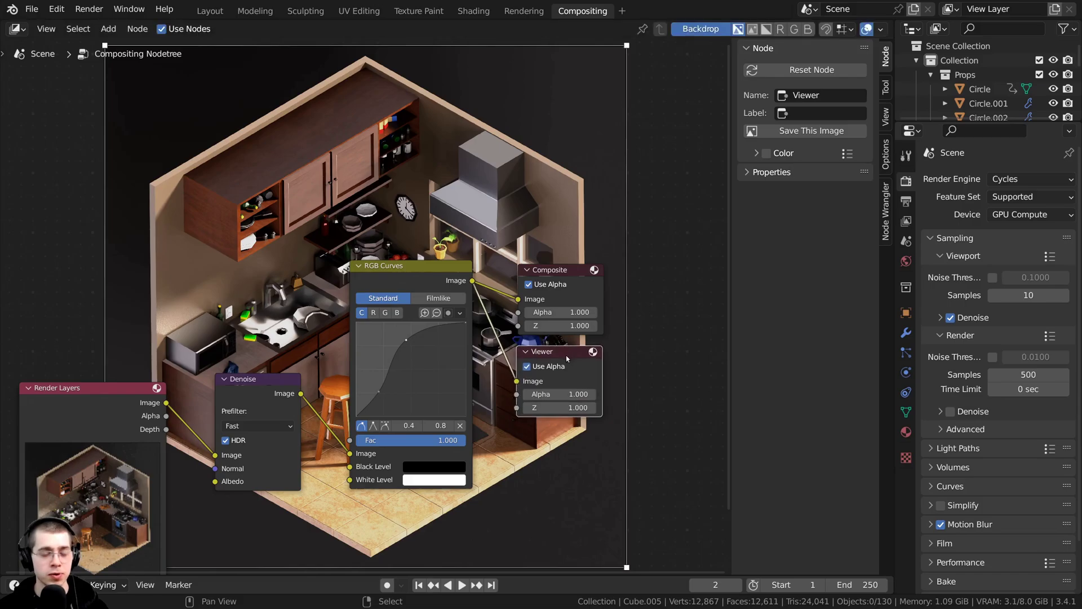
pyautogui.scroll(1, 565, 355)
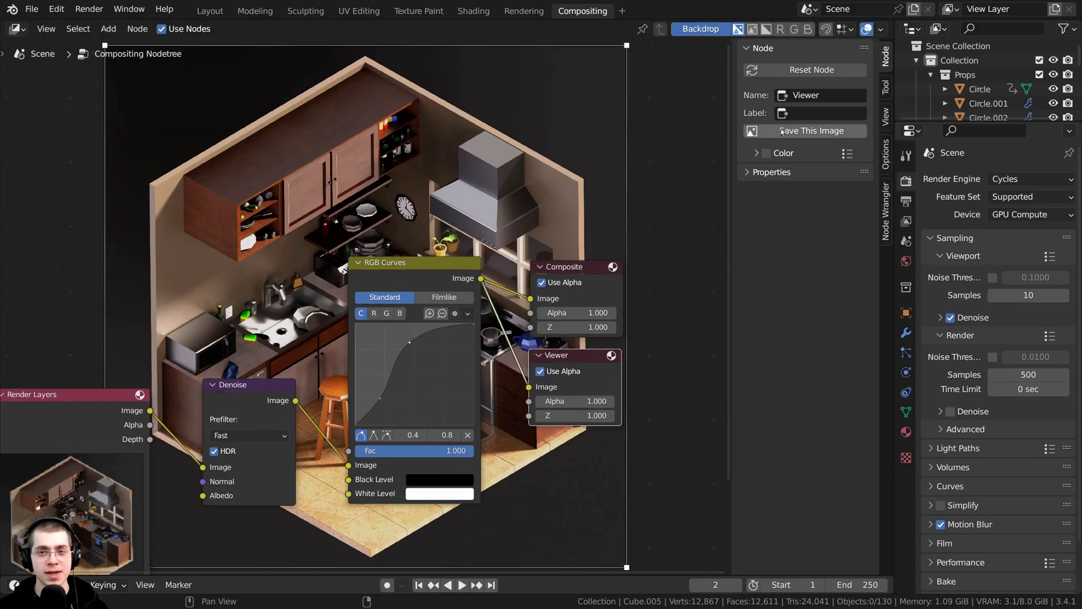
pyautogui.click(803, 133)
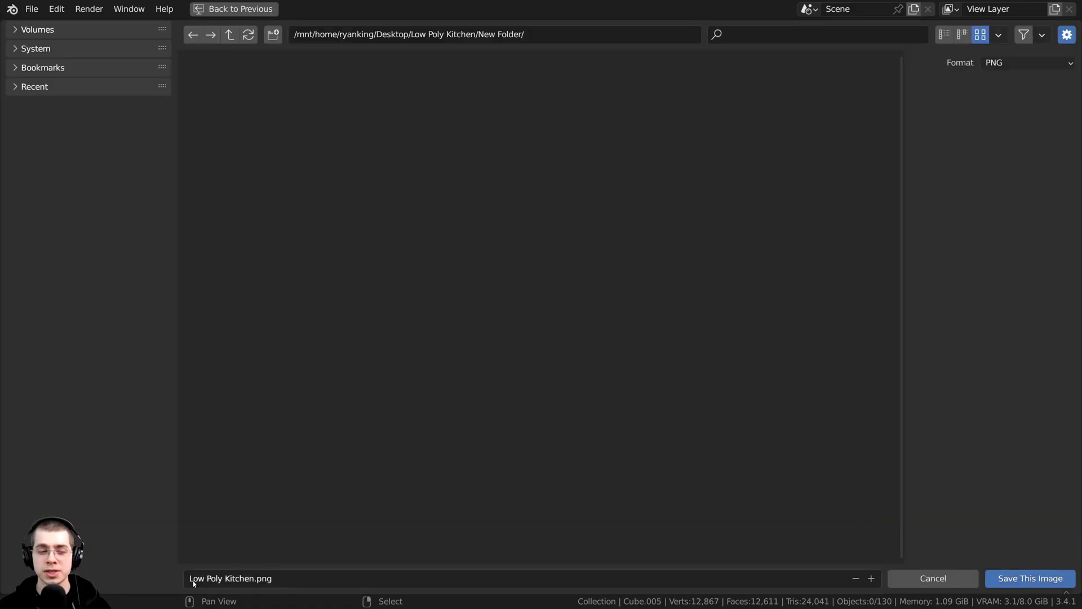